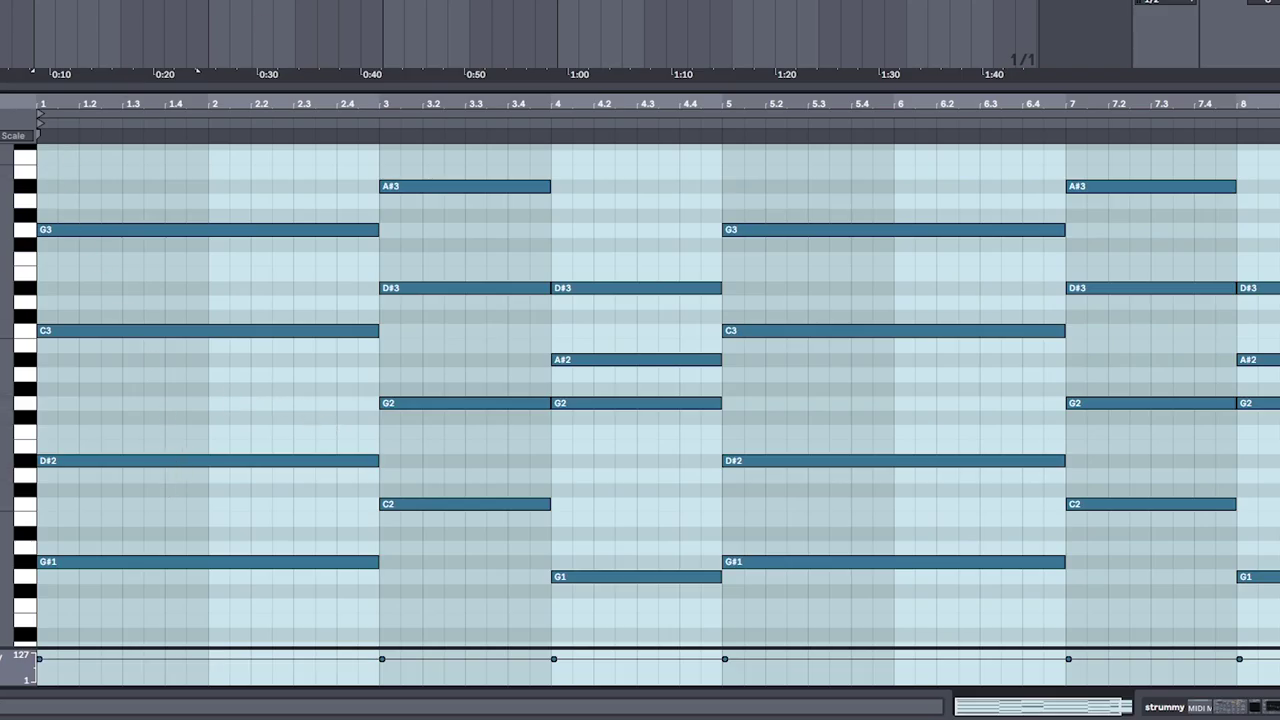
Start playback of the strummy clip's sustained chord progression from the beginning
key("space")
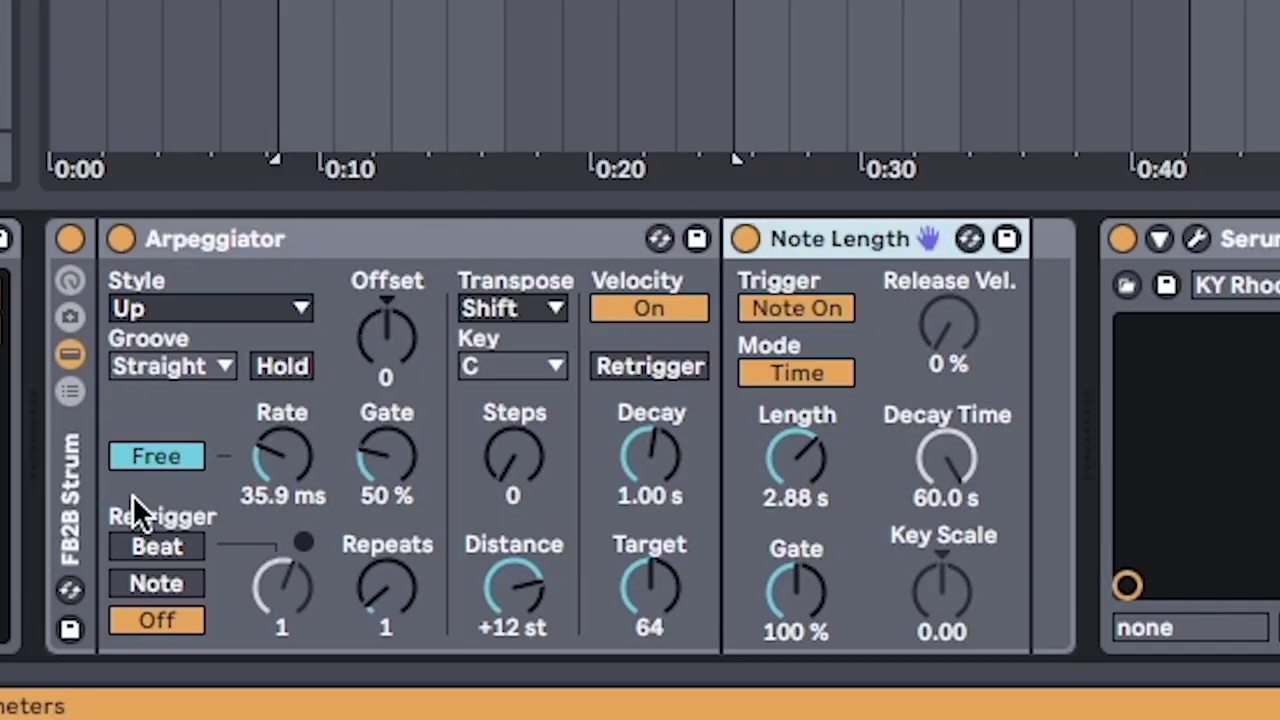
Play the chords through the FB2B Strum arpeggiator and bring up the strum tool for comparison
key("space")
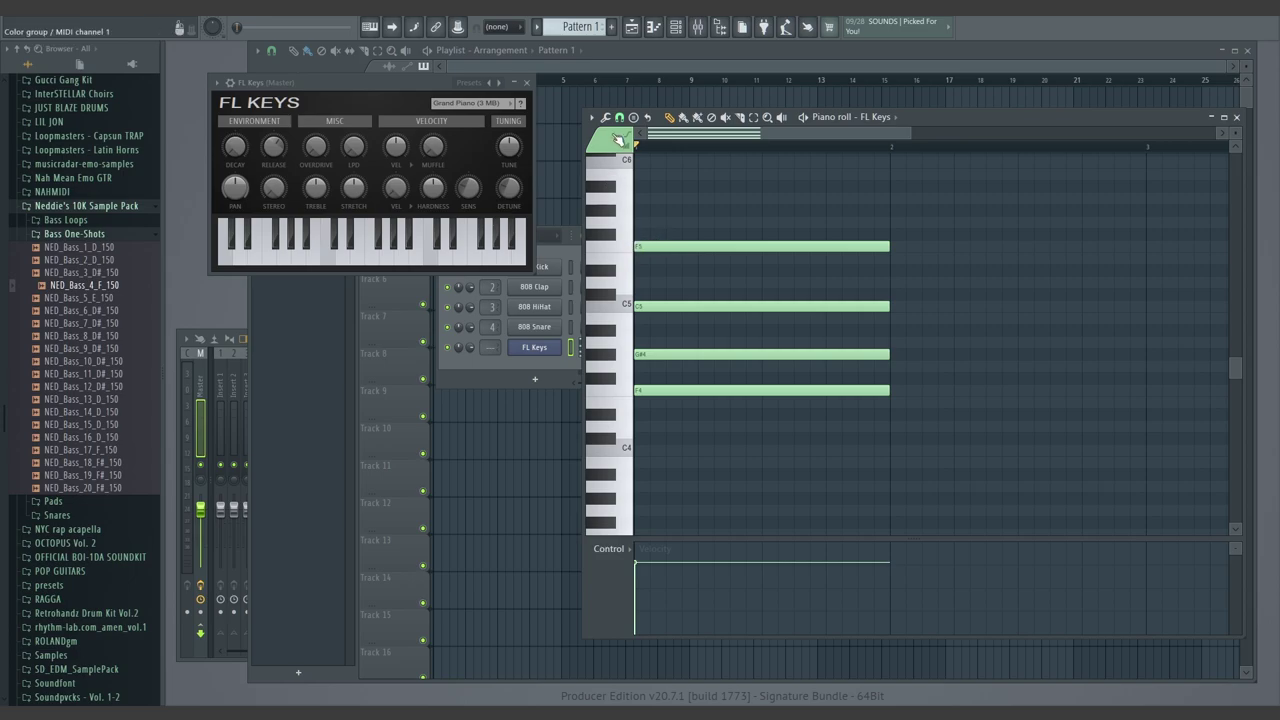
left_click(606, 118)
left_click(633, 284)
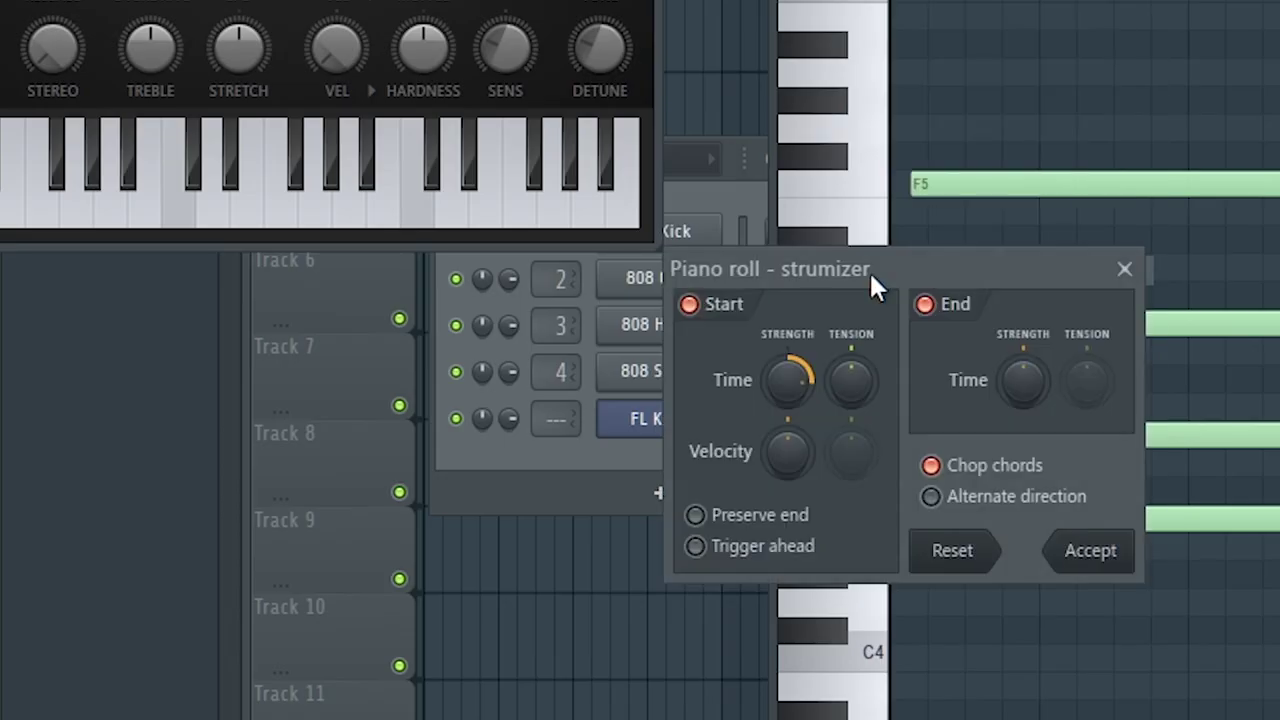
left_click_drag(896, 264, 374, 226)
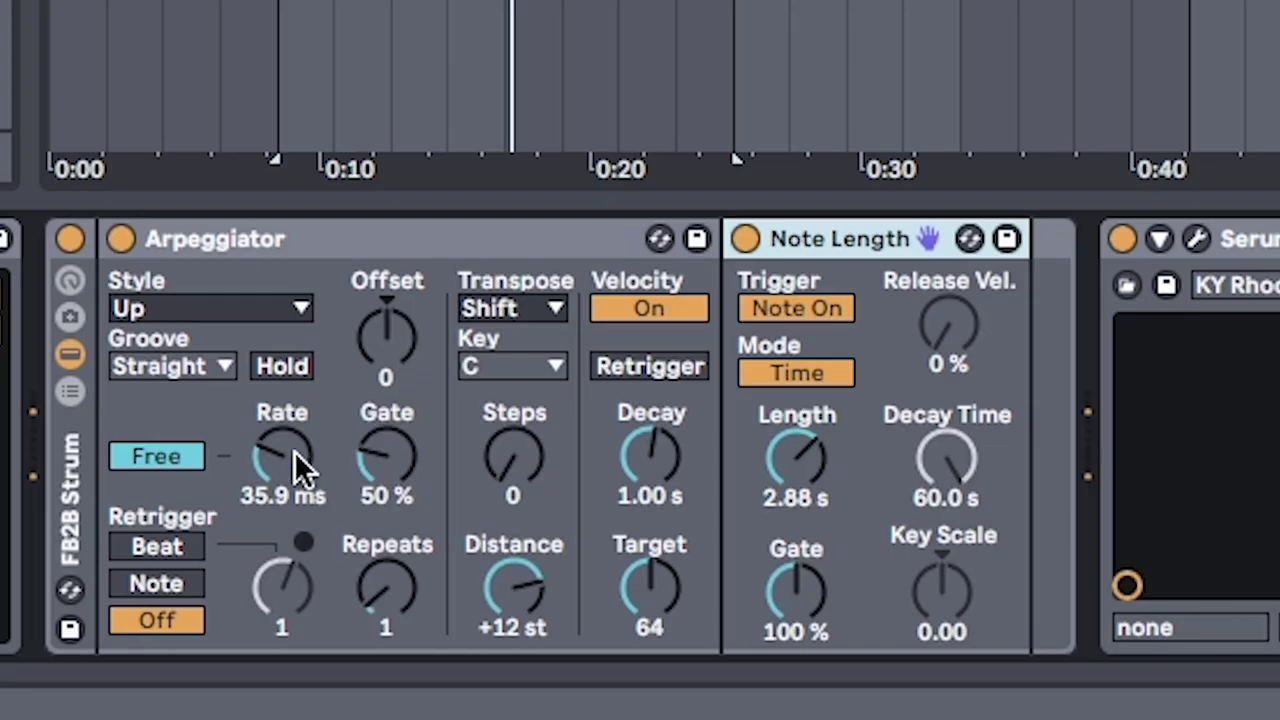
Set the Arpeggiator rate to about 38.7 ms and group the strum devices into a rack
mouse_move(283, 452)
left_mouse_down()
mouse_move(287, 441)
mouse_move(284, 456)
left_mouse_up()
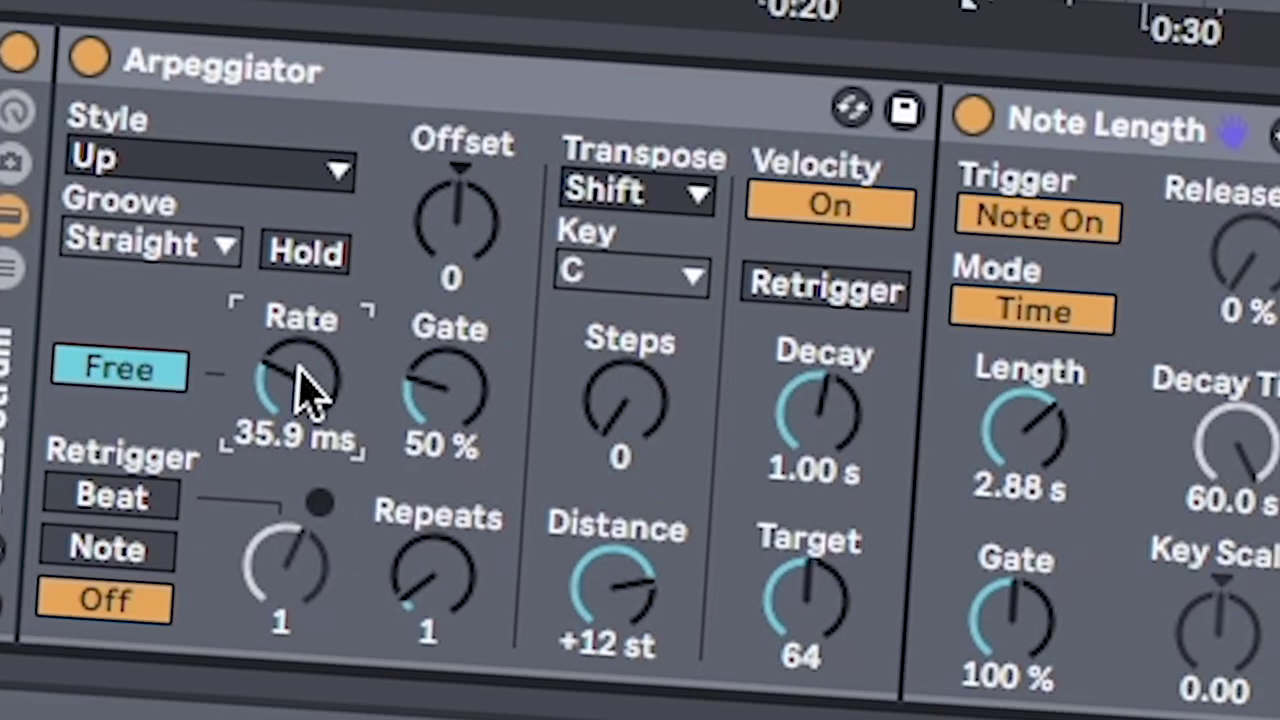
right_click(160, 238)
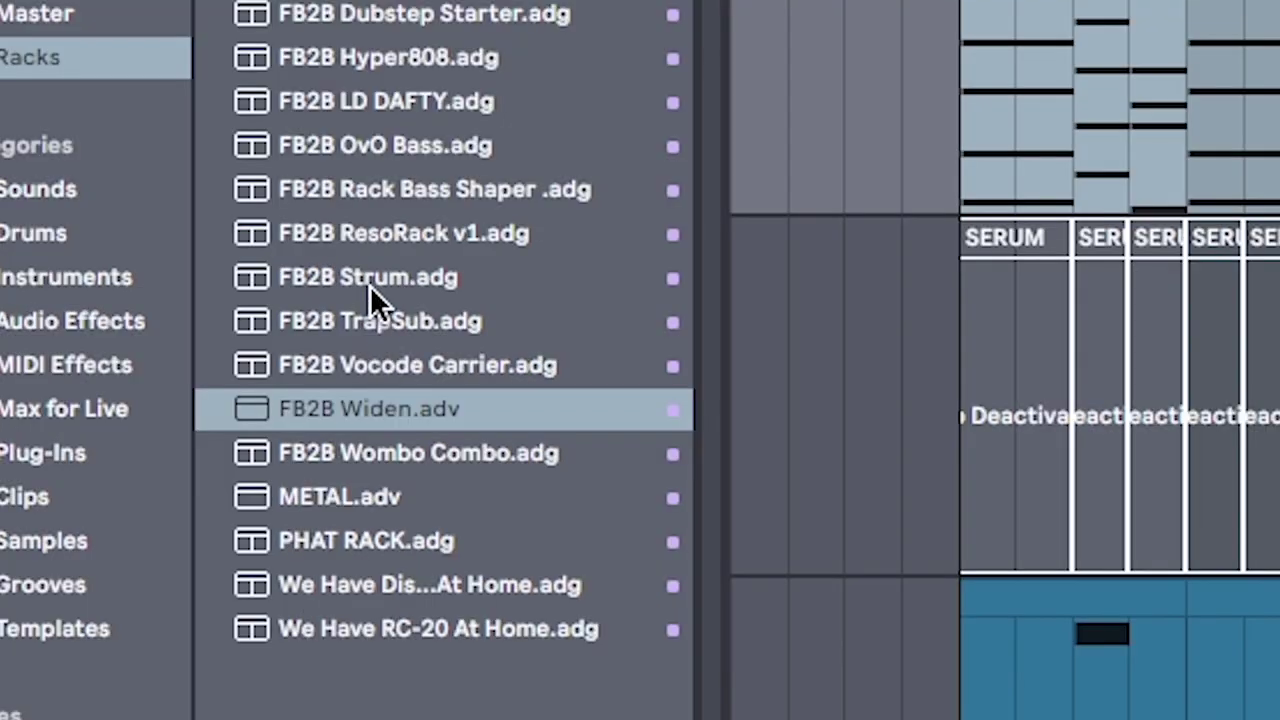
left_click(367, 279)
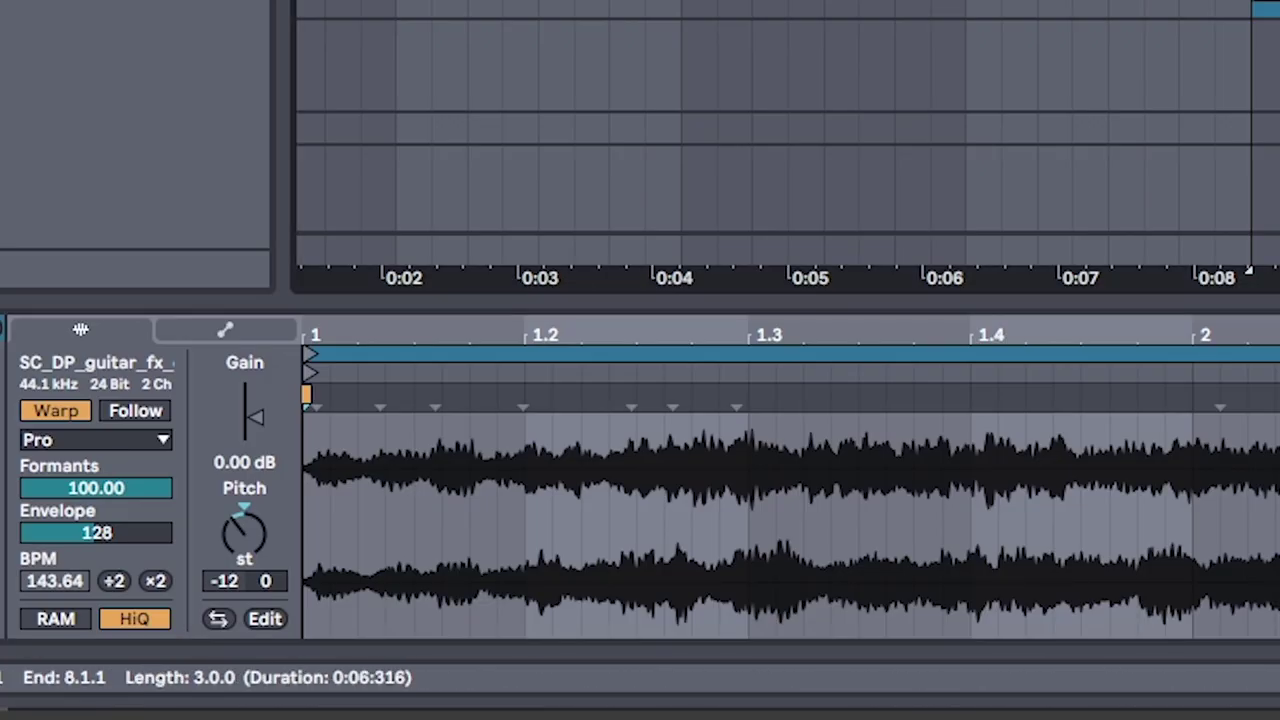
Audition the pitched-down guitar sample, then browse Hybrid Reverb's Textures impulse responses
key("space")
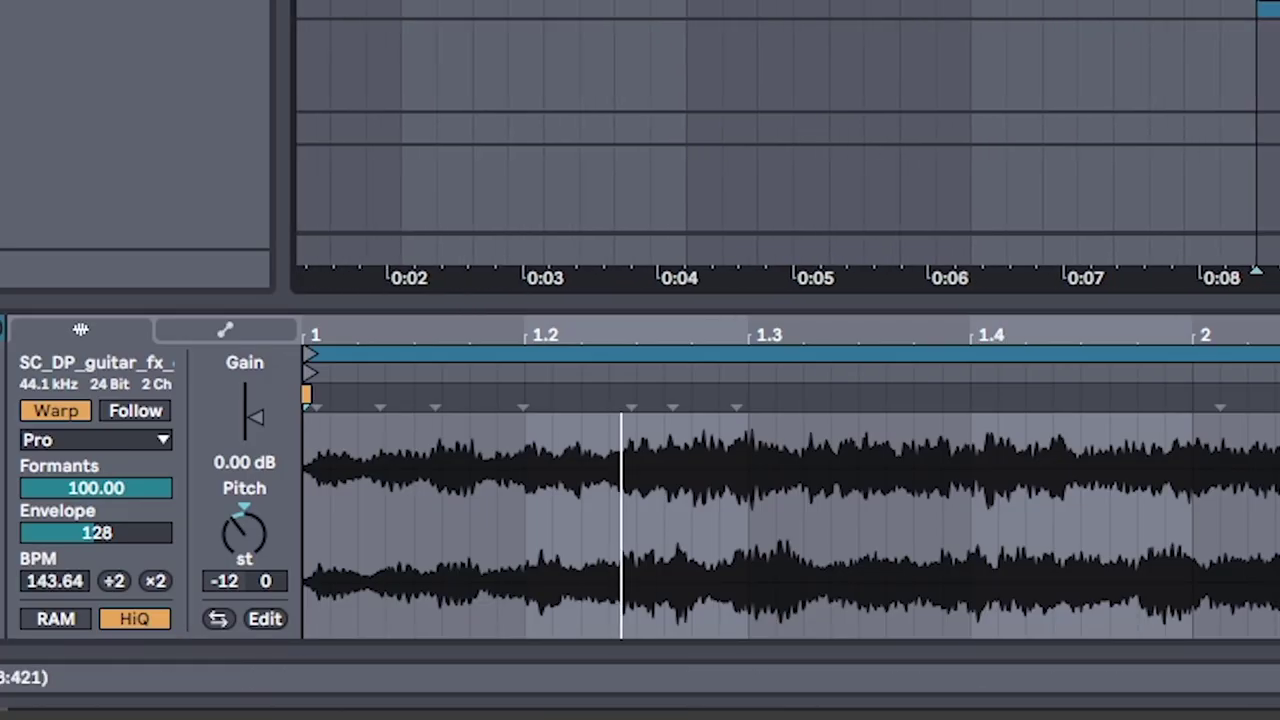
key("space")
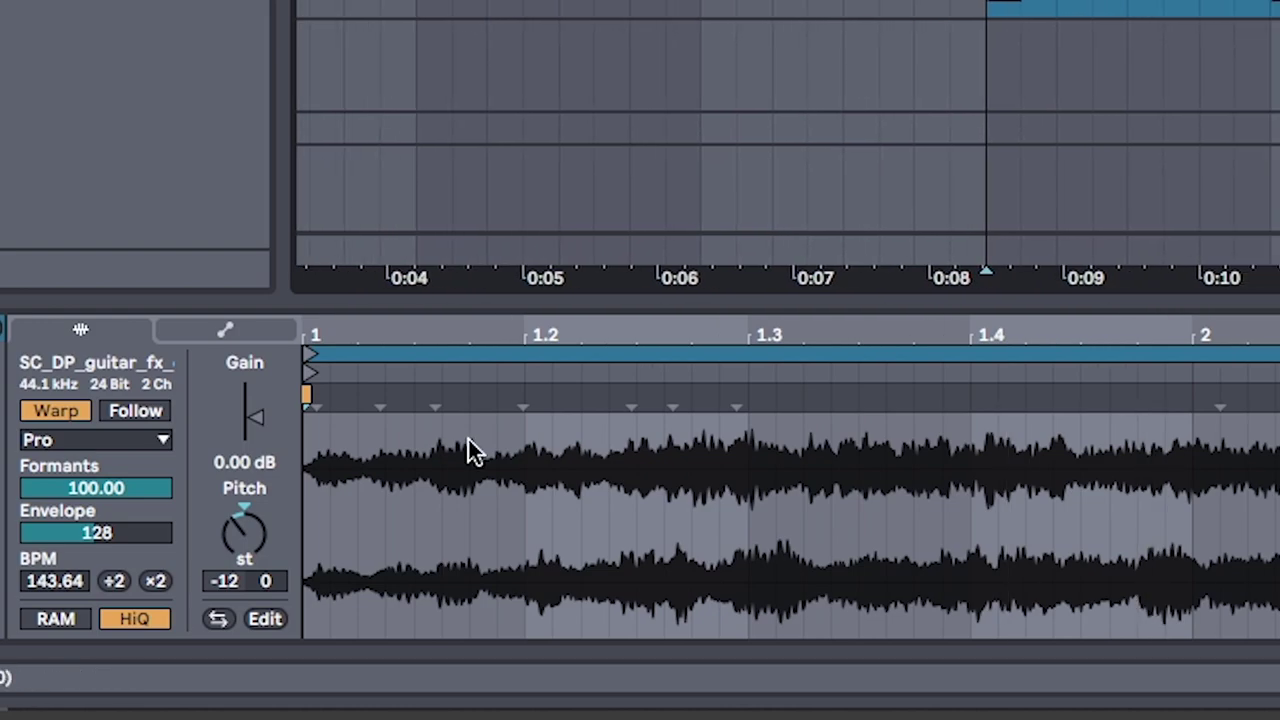
left_click(244, 535)
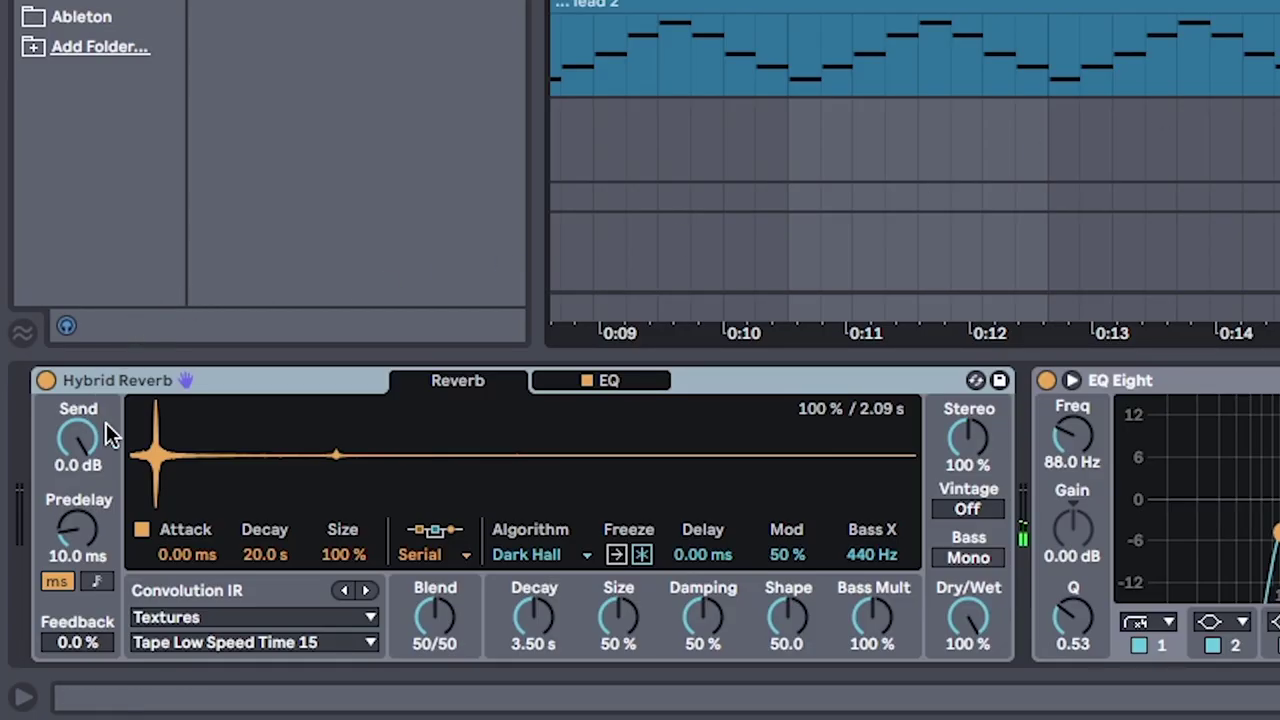
left_click(214, 618)
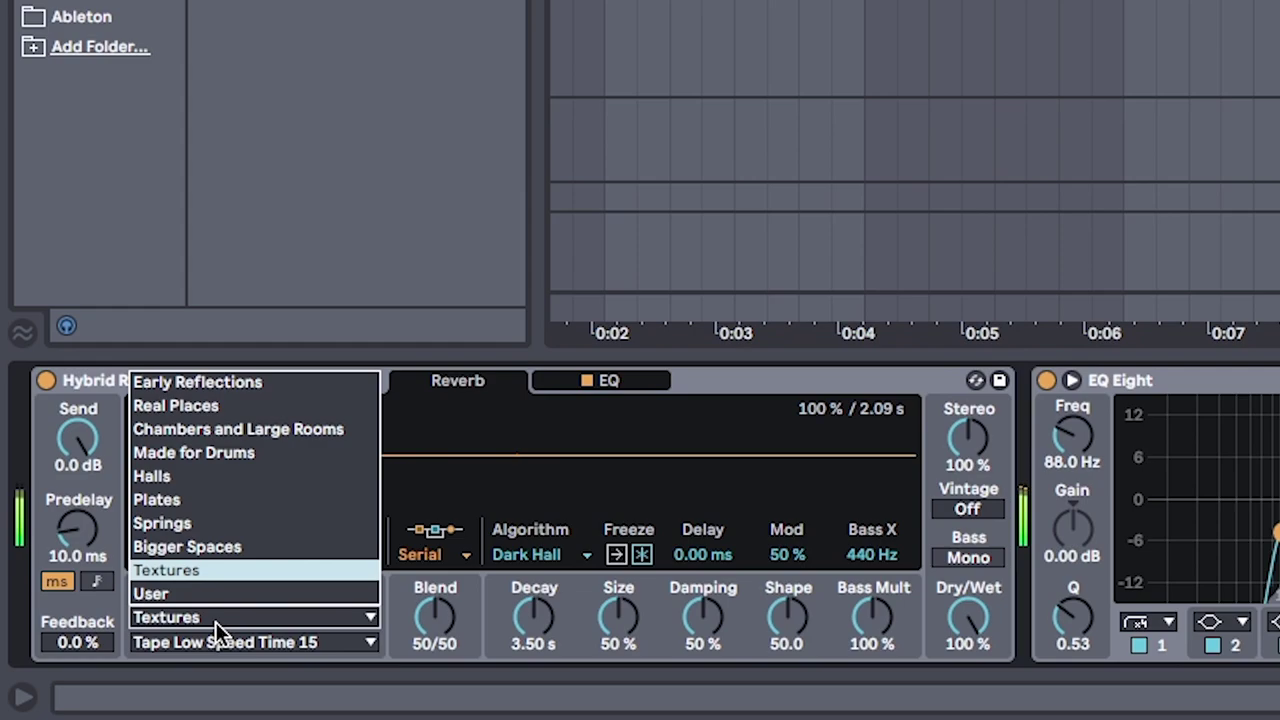
left_click(218, 643)
left_click(218, 643)
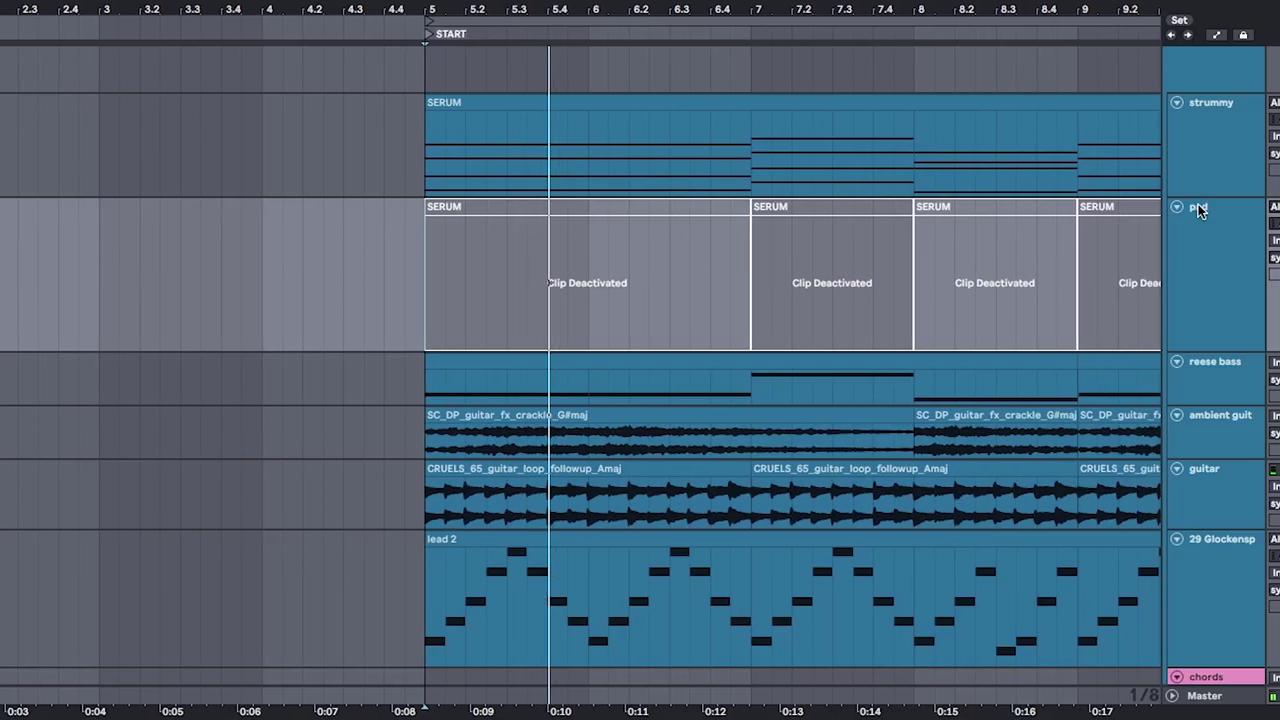
Collapse the pad track to a single row
left_click(1176, 207)
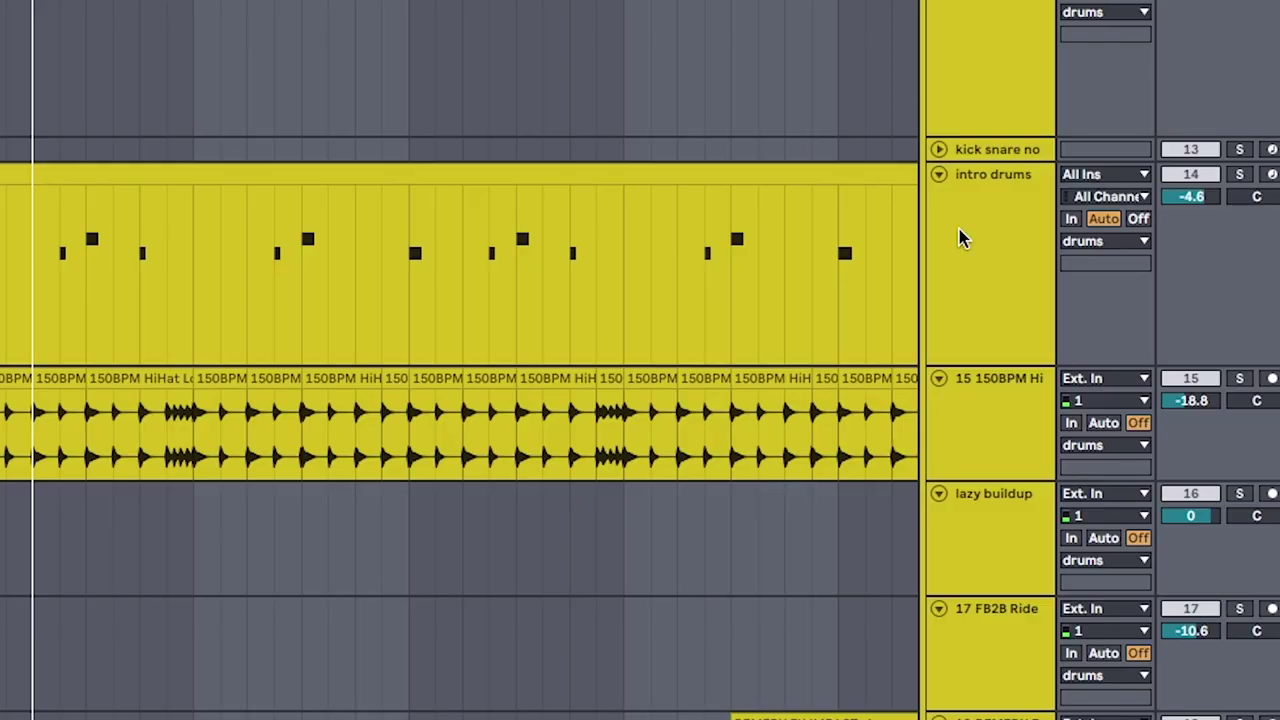
Inspect the VIBE snare layers, solo the VIBE pad, and select kick notes around bars 19–20
left_click(957, 238)
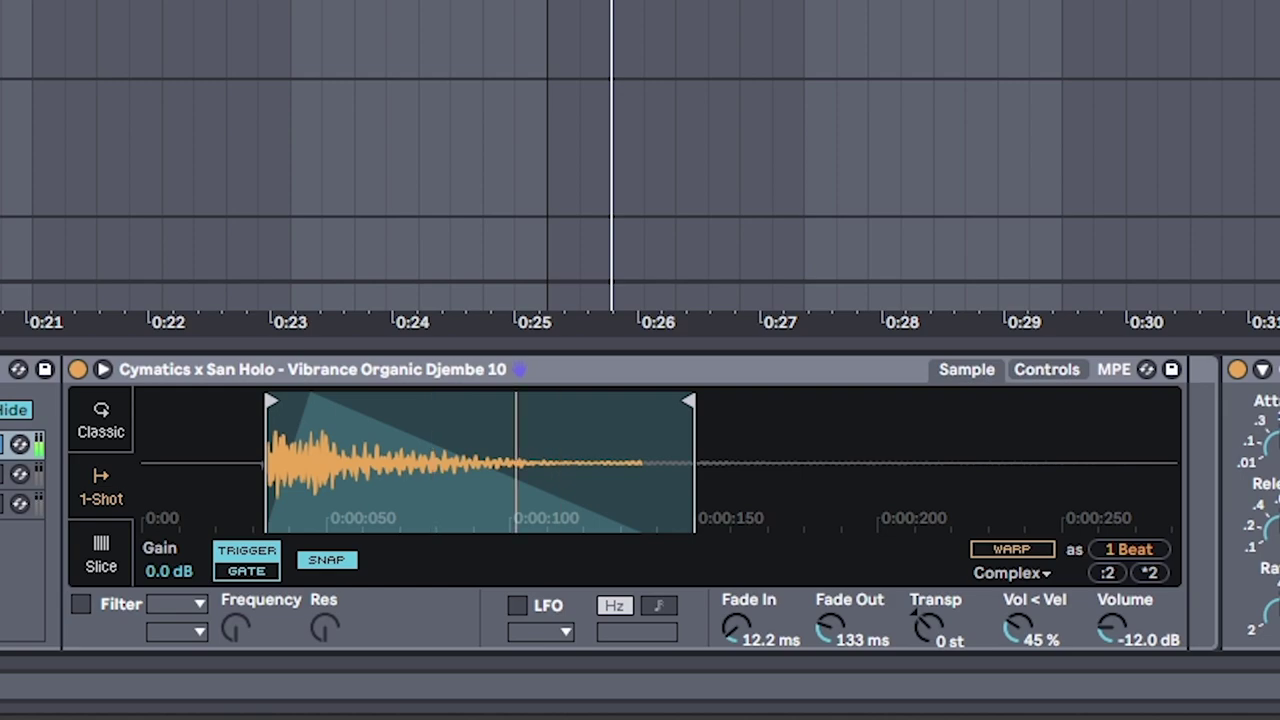
left_click(20, 503)
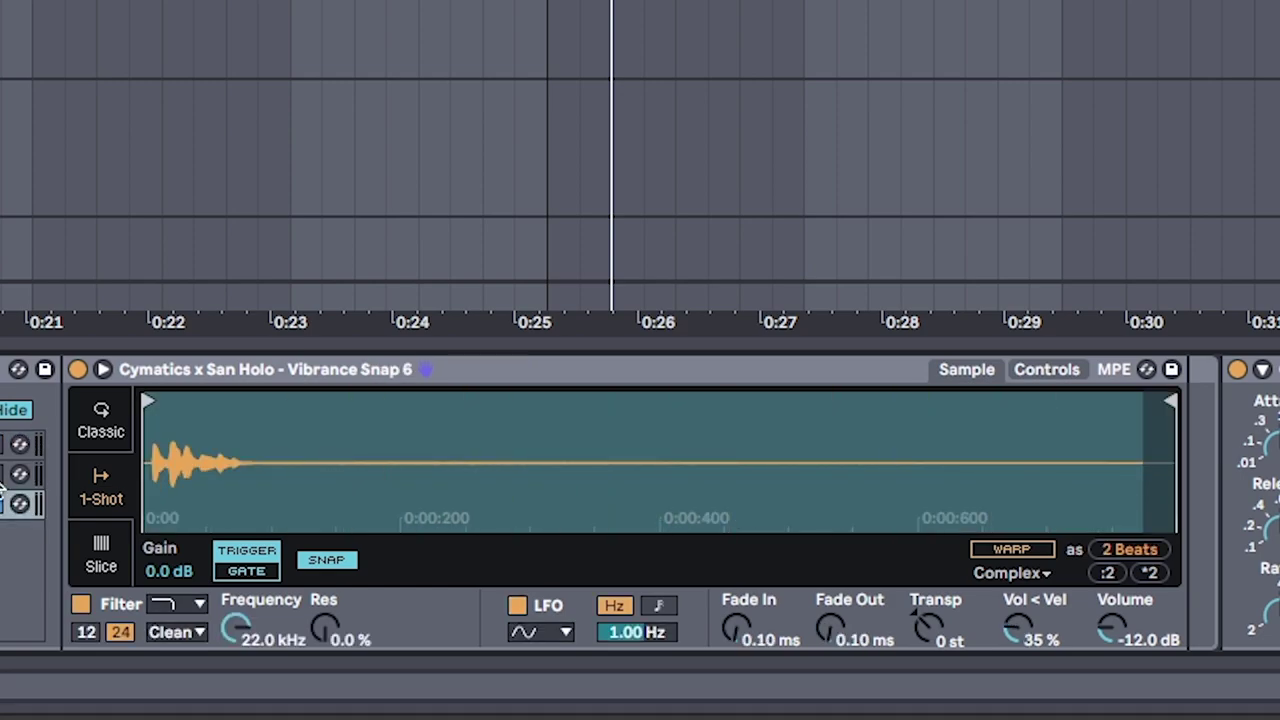
left_click(4, 476)
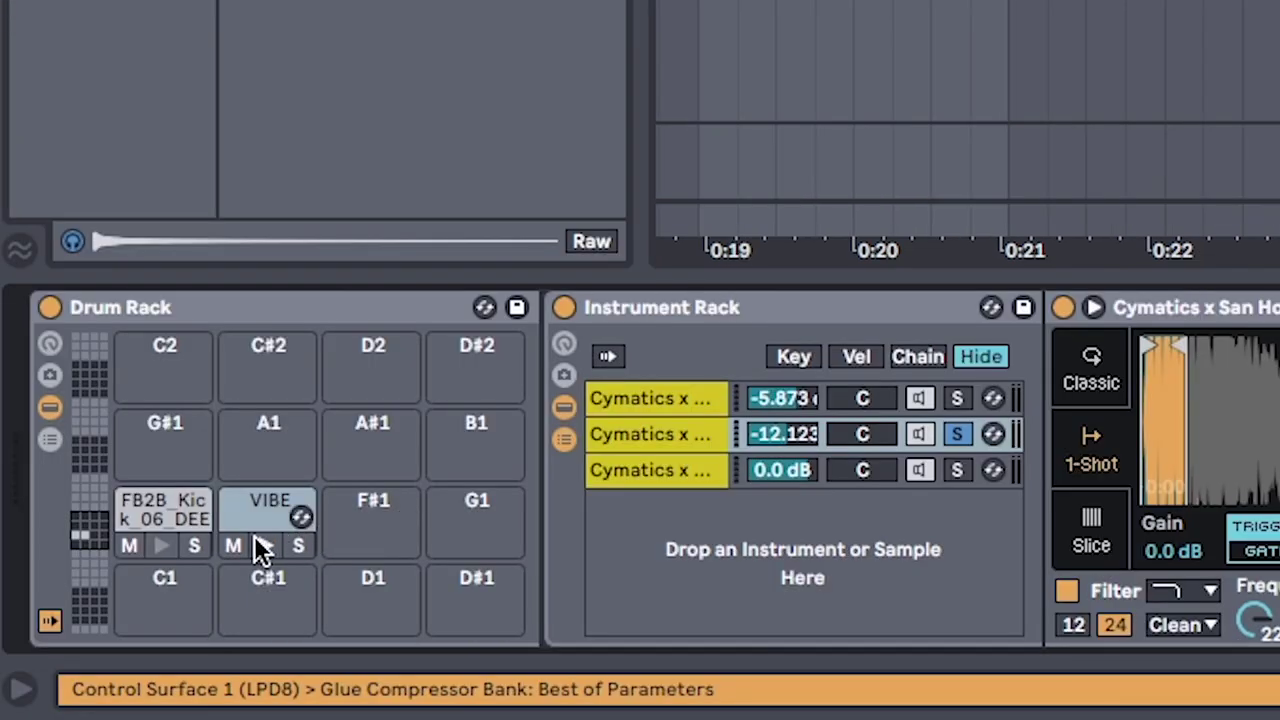
left_click(298, 545)
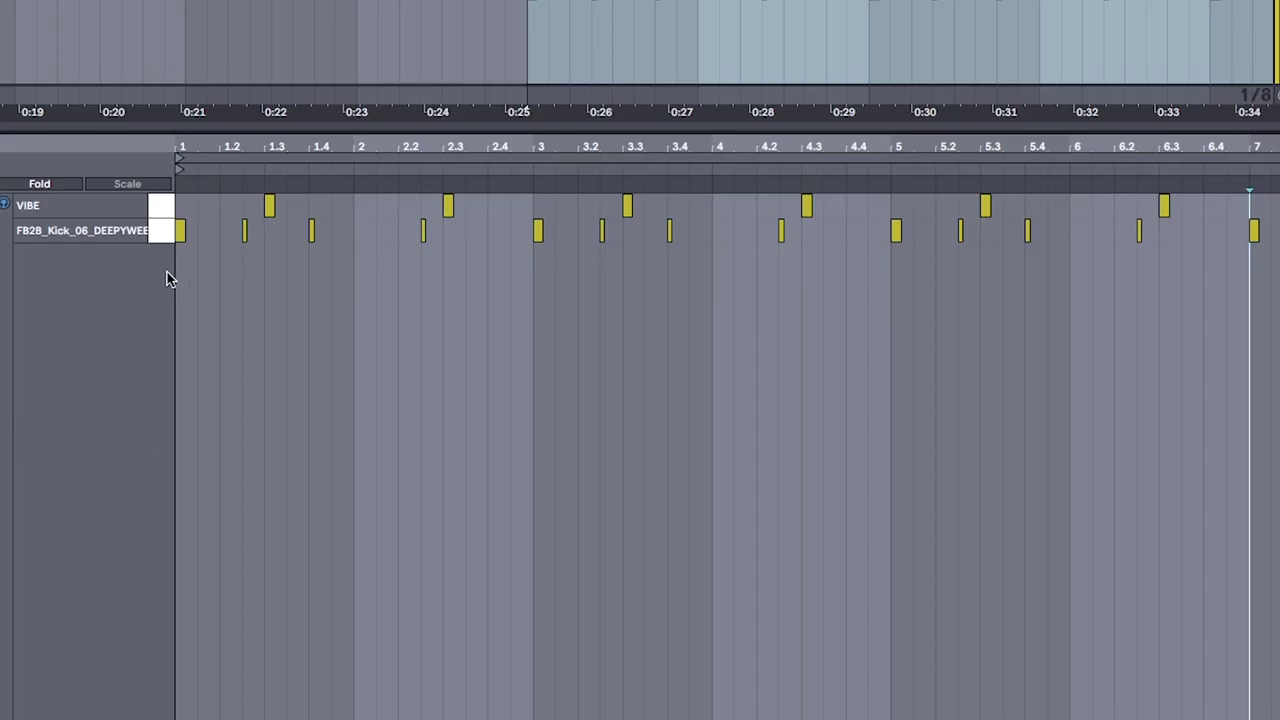
left_click_drag(184, 272, 1033, 240)
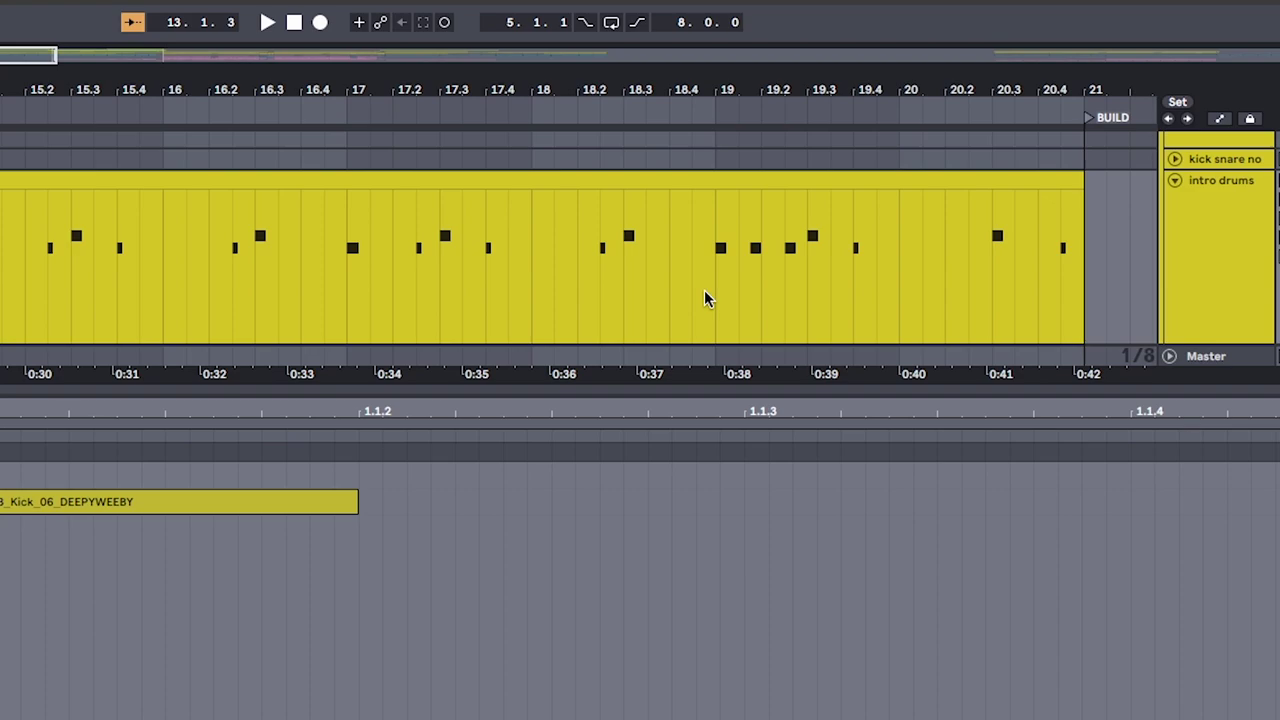
left_click_drag(708, 290, 889, 291)
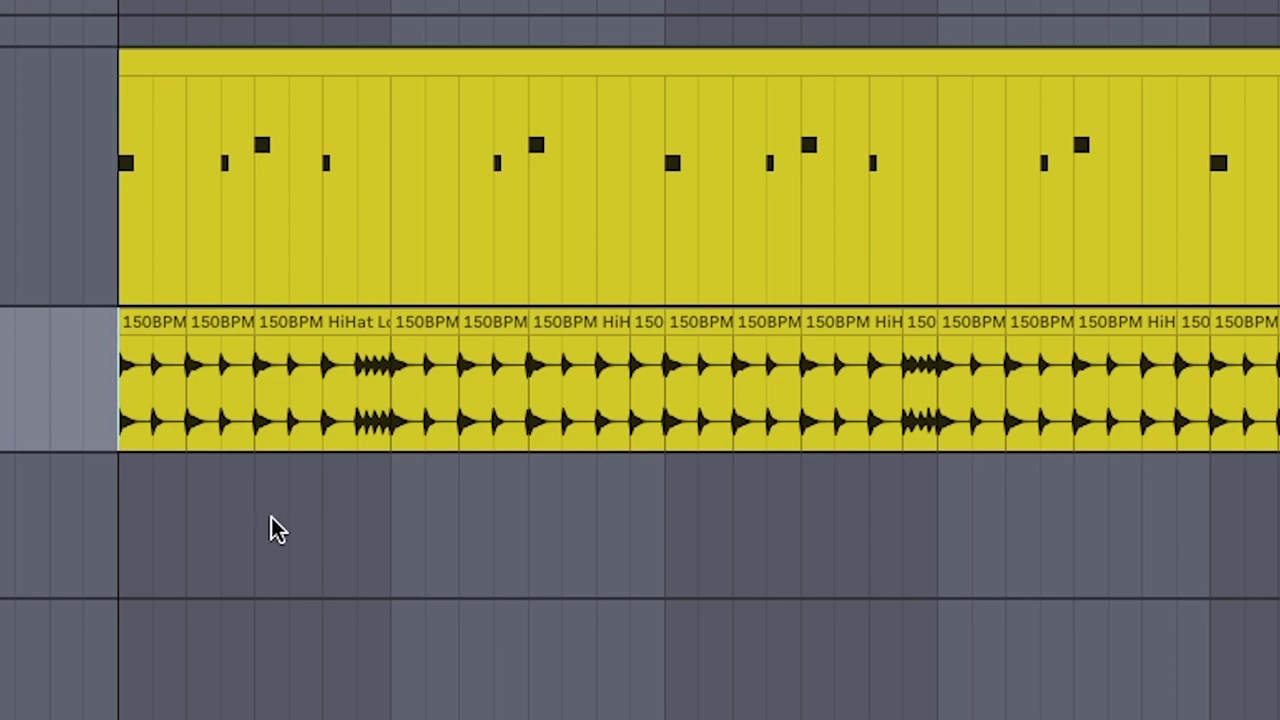
Play the verse through the hi-hat track's Neutron Transient Shaper, then close the plugin
scroll(223, 386, "up", 4)
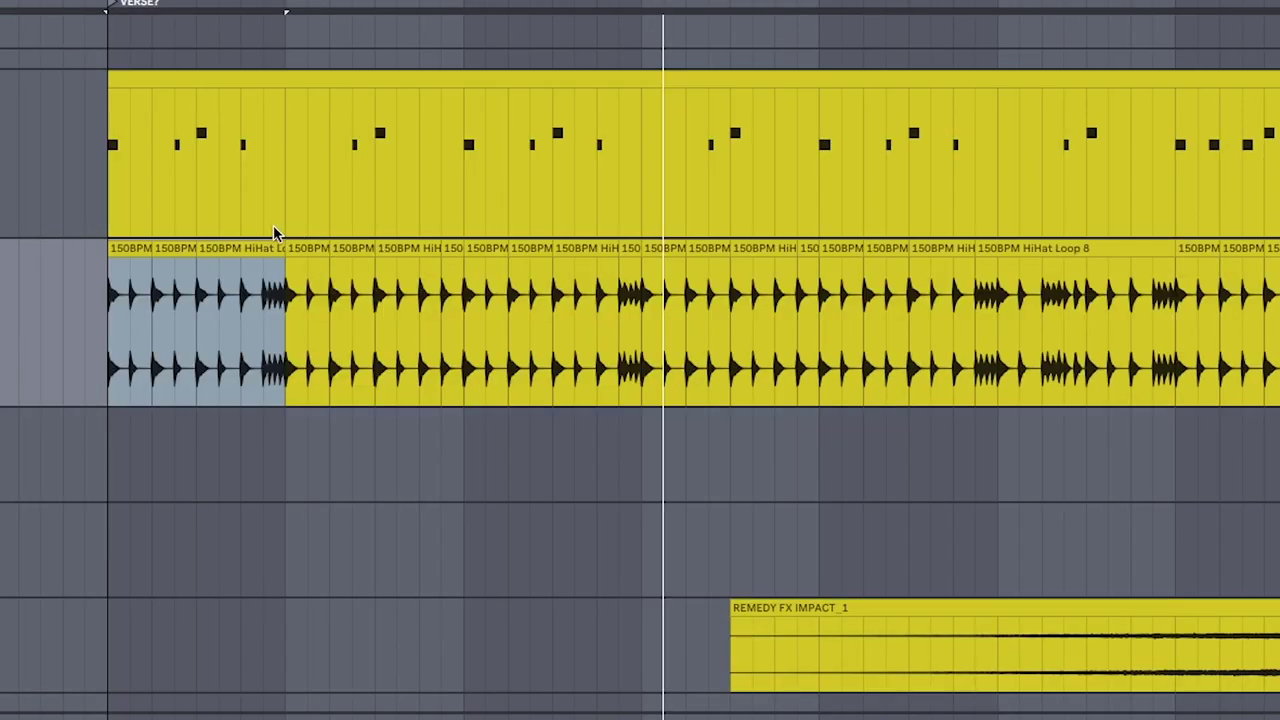
key("ctrl+alt+p")
key("space")
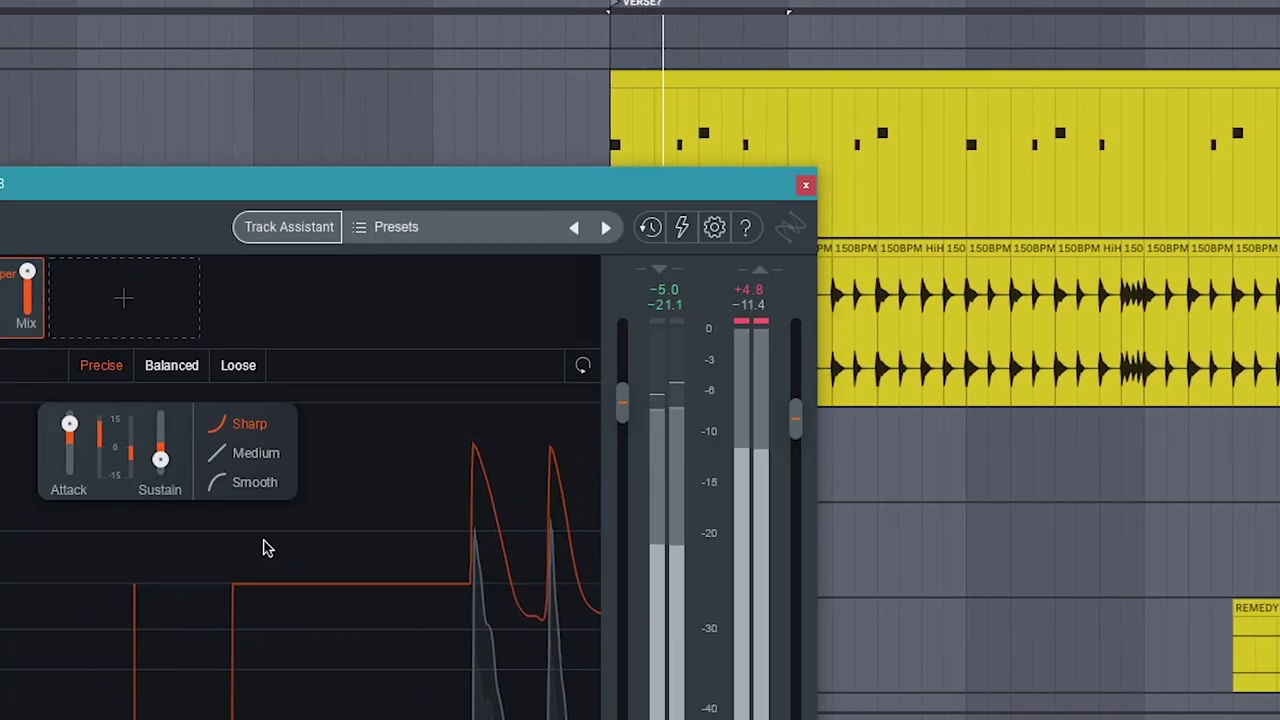
left_click_drag(417, 192, 787, 6)
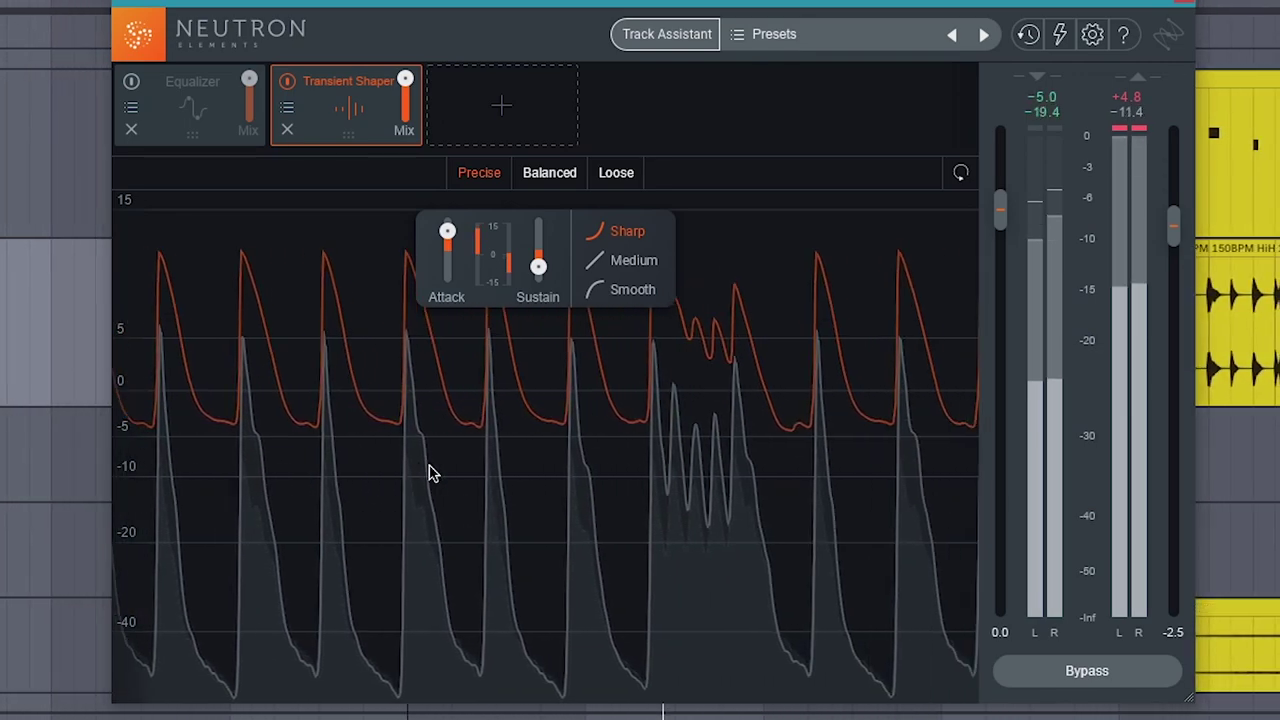
left_click(1190, 4)
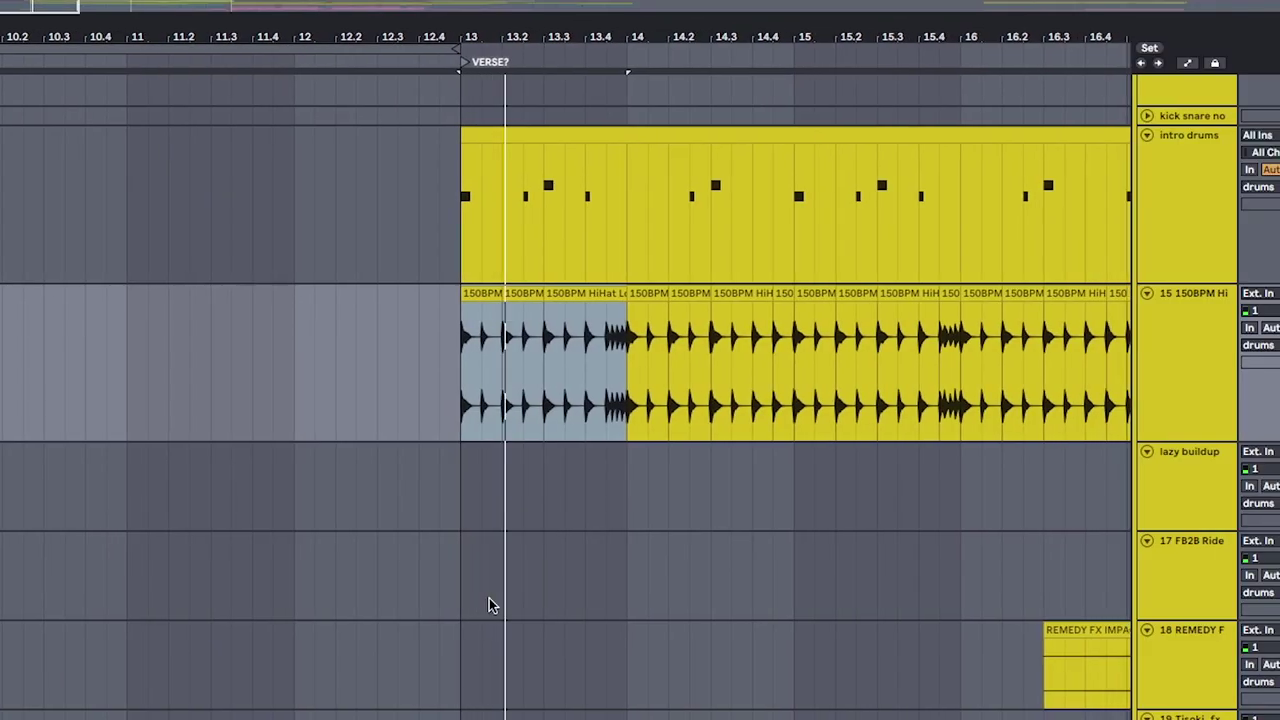
Select bars 13 to 16 of the hi-hat loop
left_click(652, 505)
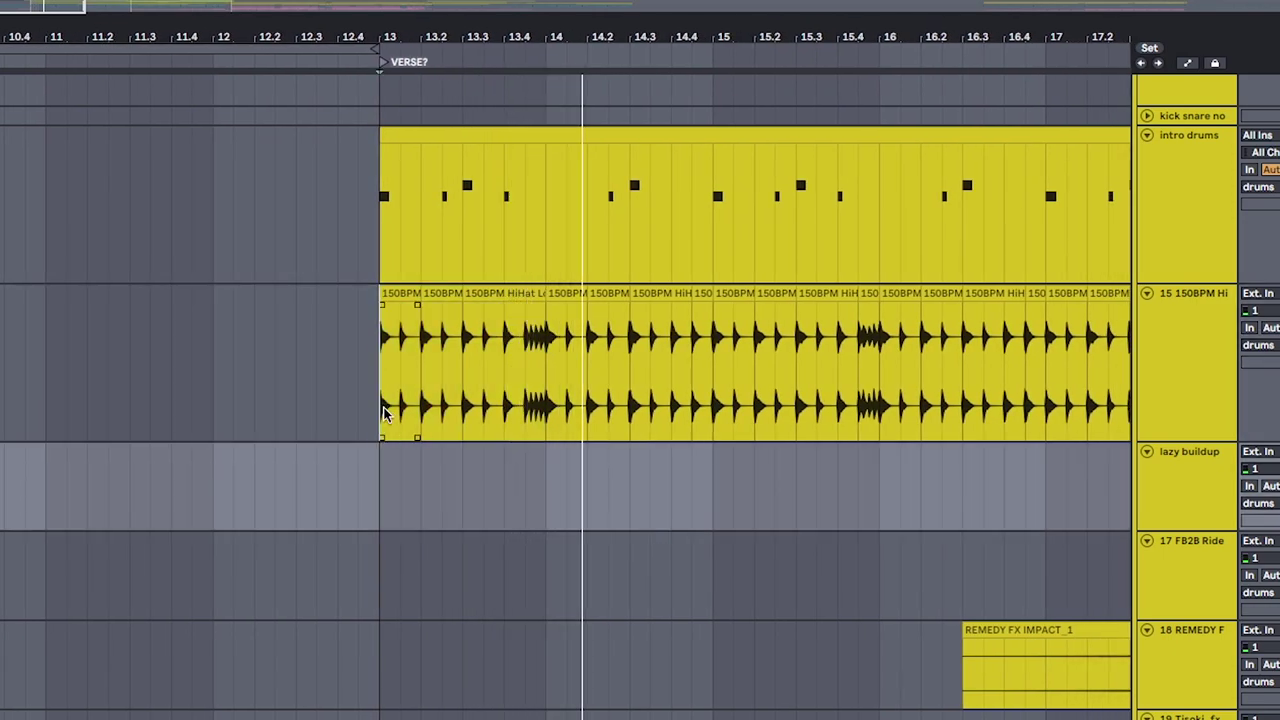
left_click_drag(385, 412, 880, 415)
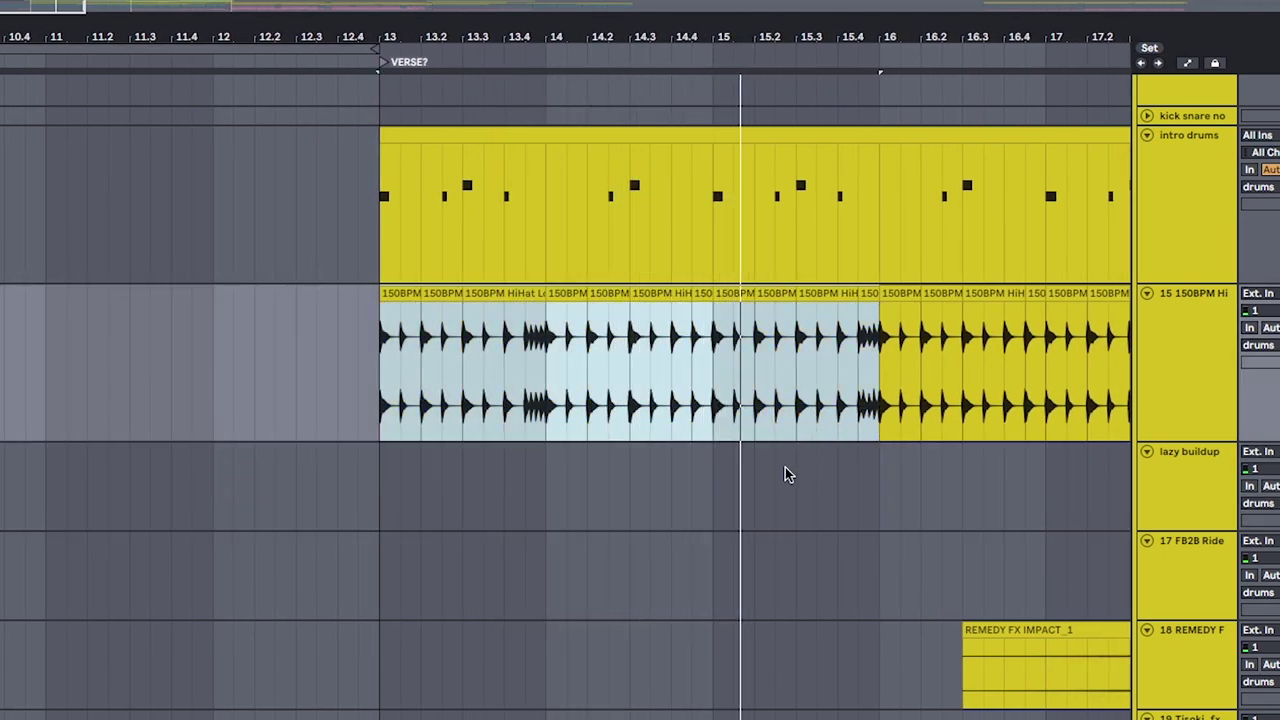
scroll(785, 470, "right", 5)
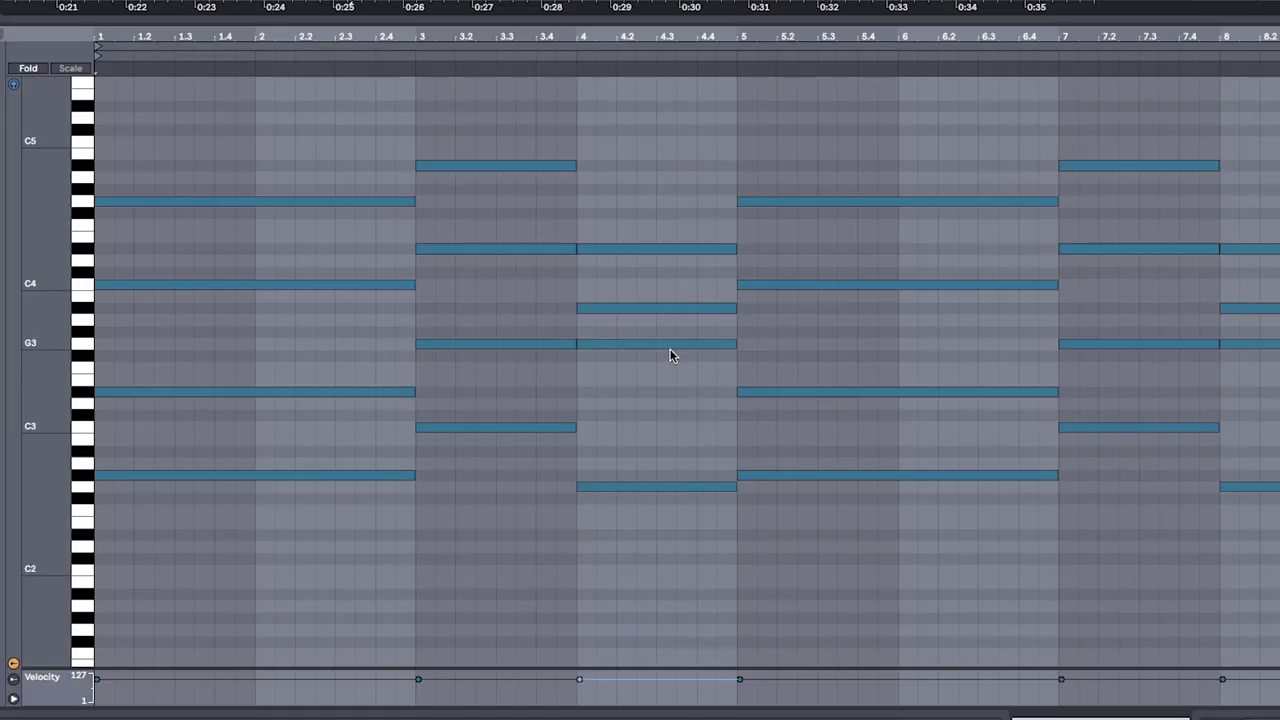
Play the pad chord progression and bring up the Serum synth on the pad clip
key("space")
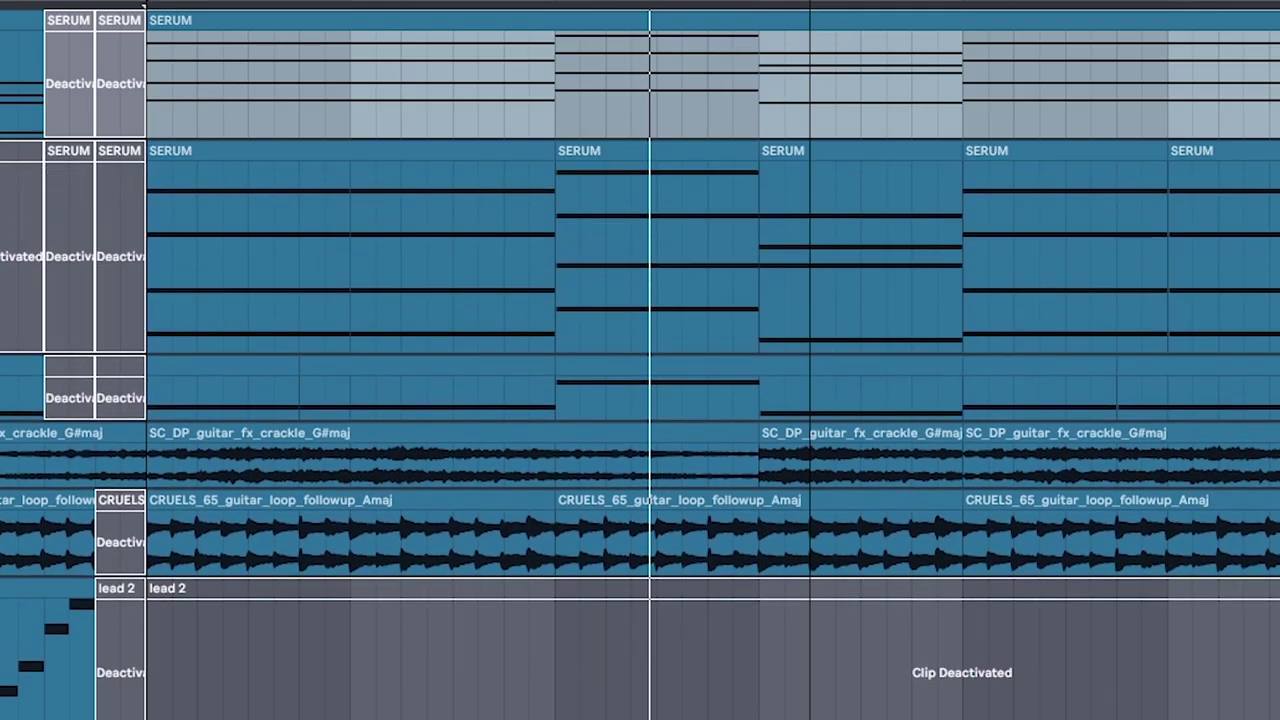
left_click(289, 154)
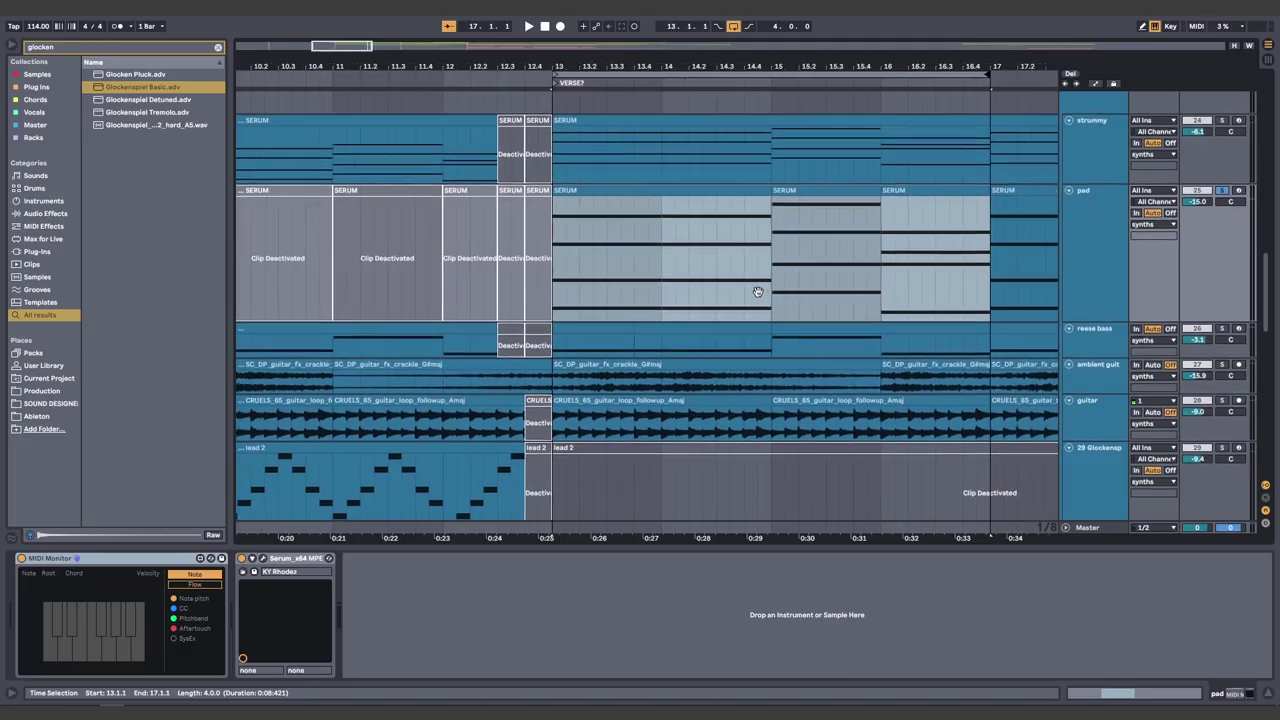
left_click_drag(996, 401, 686, 319)
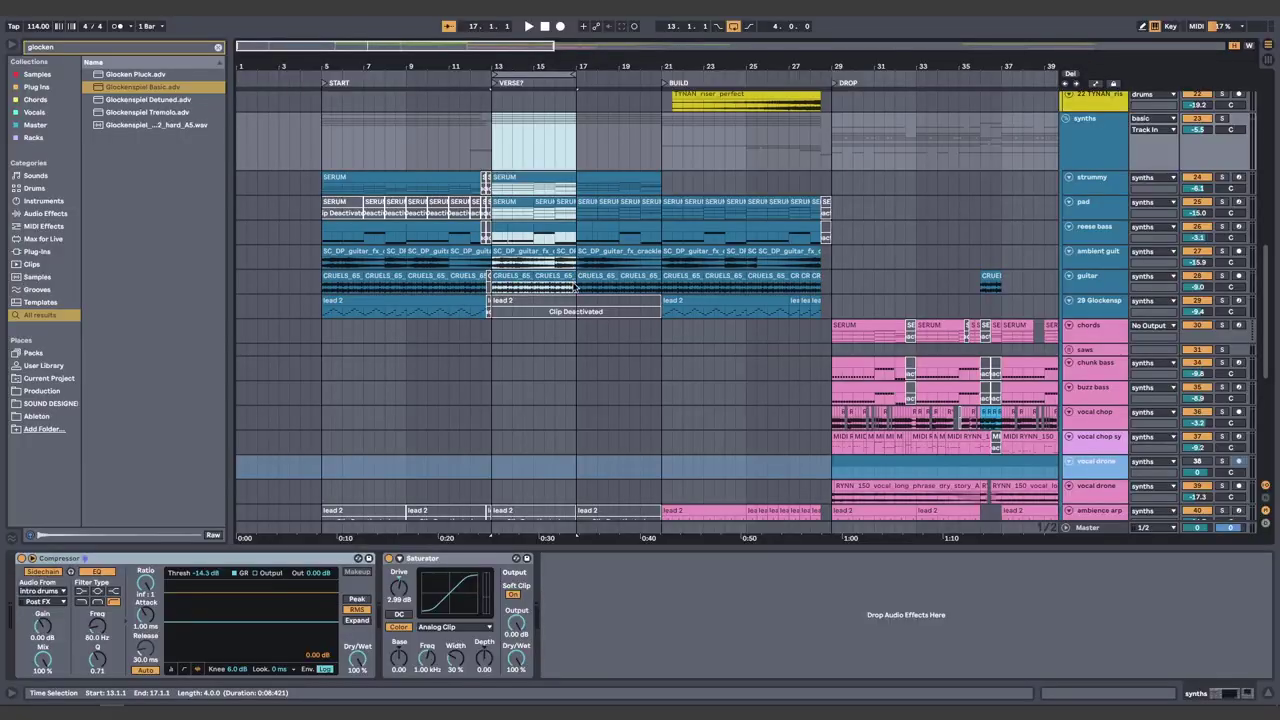
key("space")
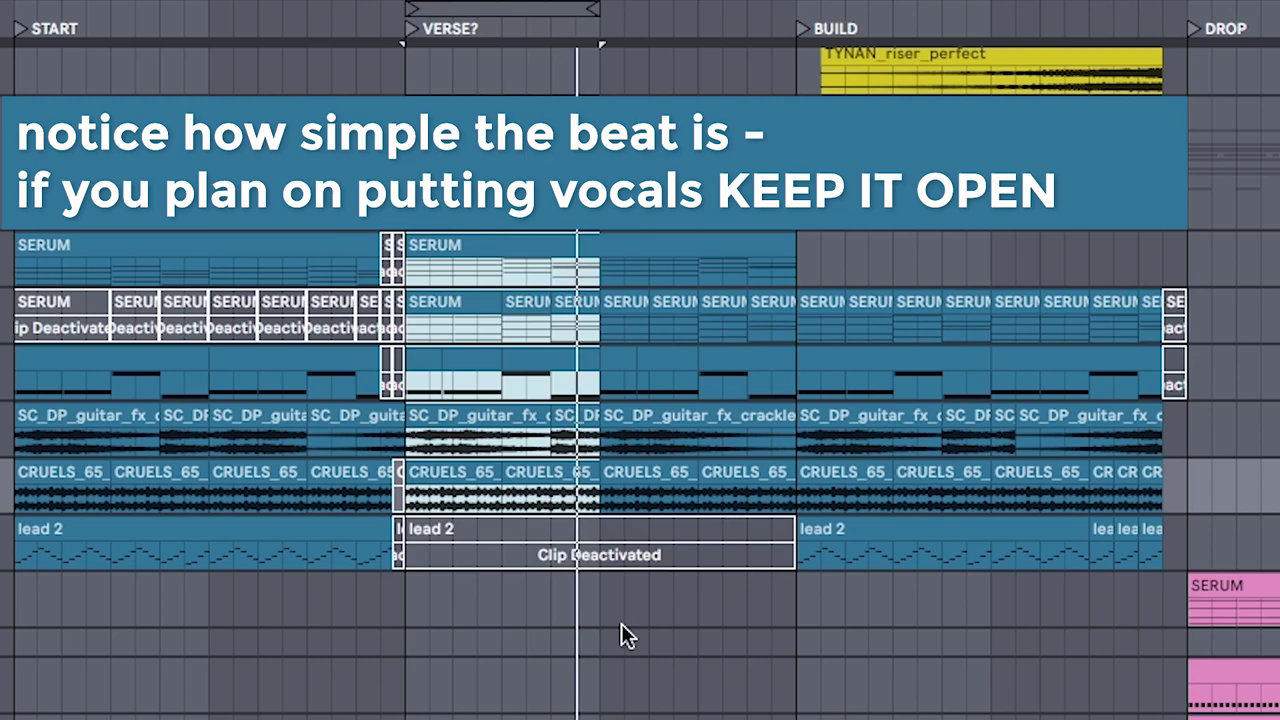
left_click(674, 160)
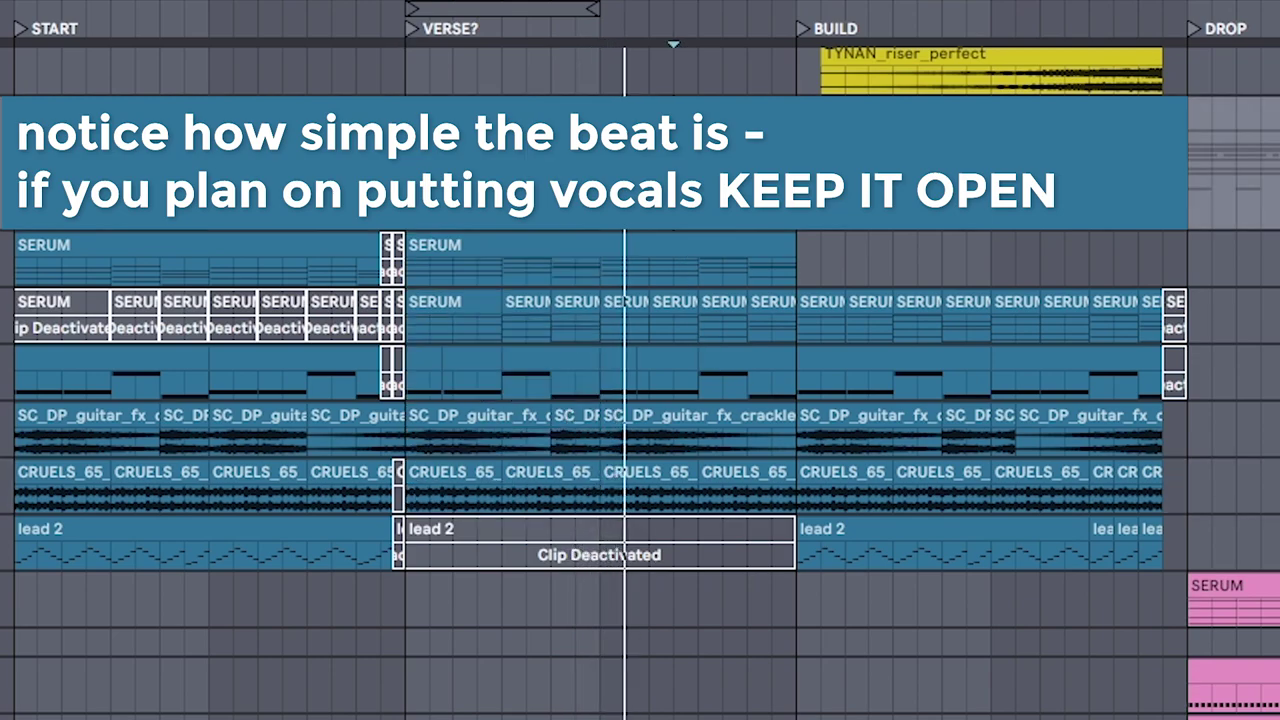
left_click_drag(406, 620, 797, 620)
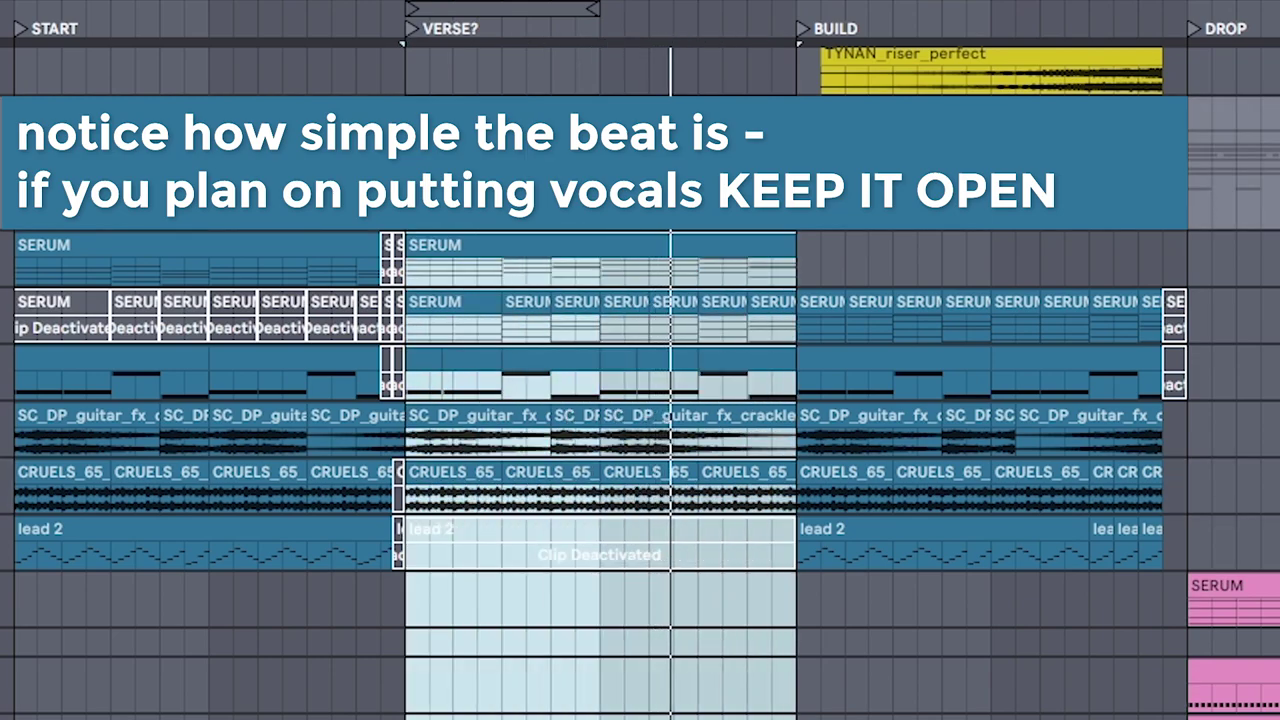
left_click(790, 715)
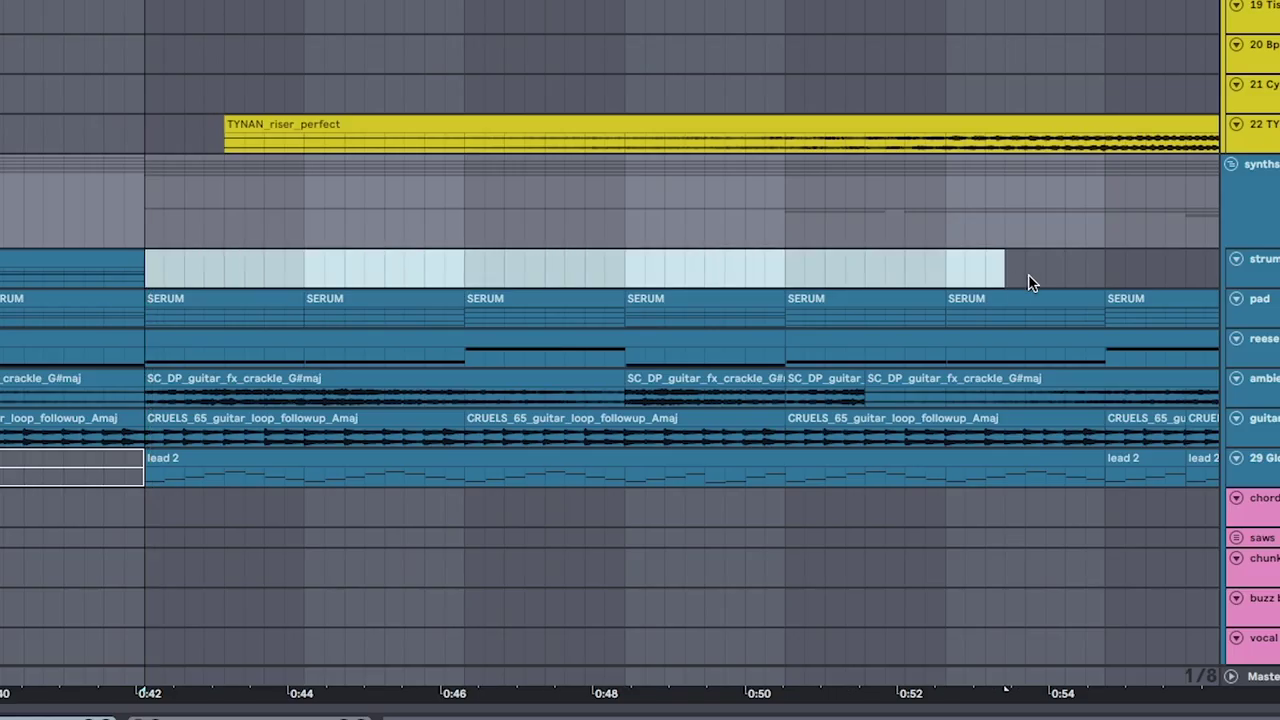
Select the start of the lead 2 clip and play back the melody
left_click(1052, 275)
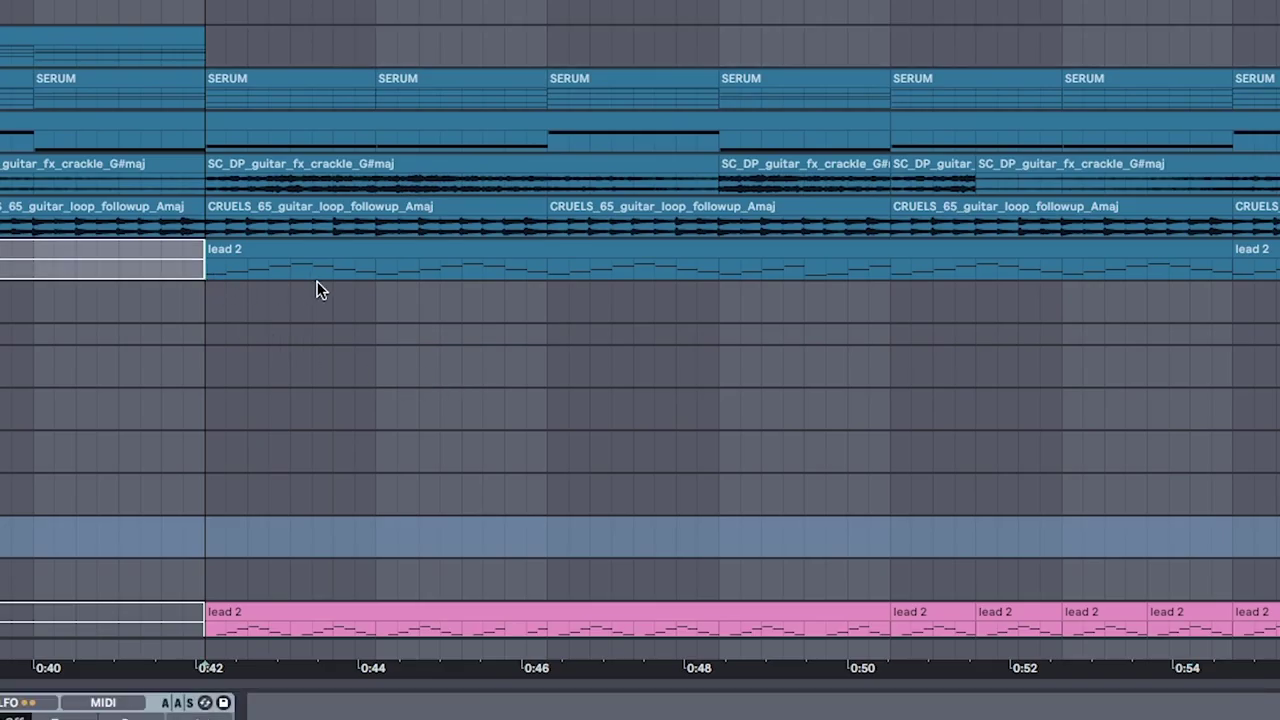
scroll(330, 286, "up", 3)
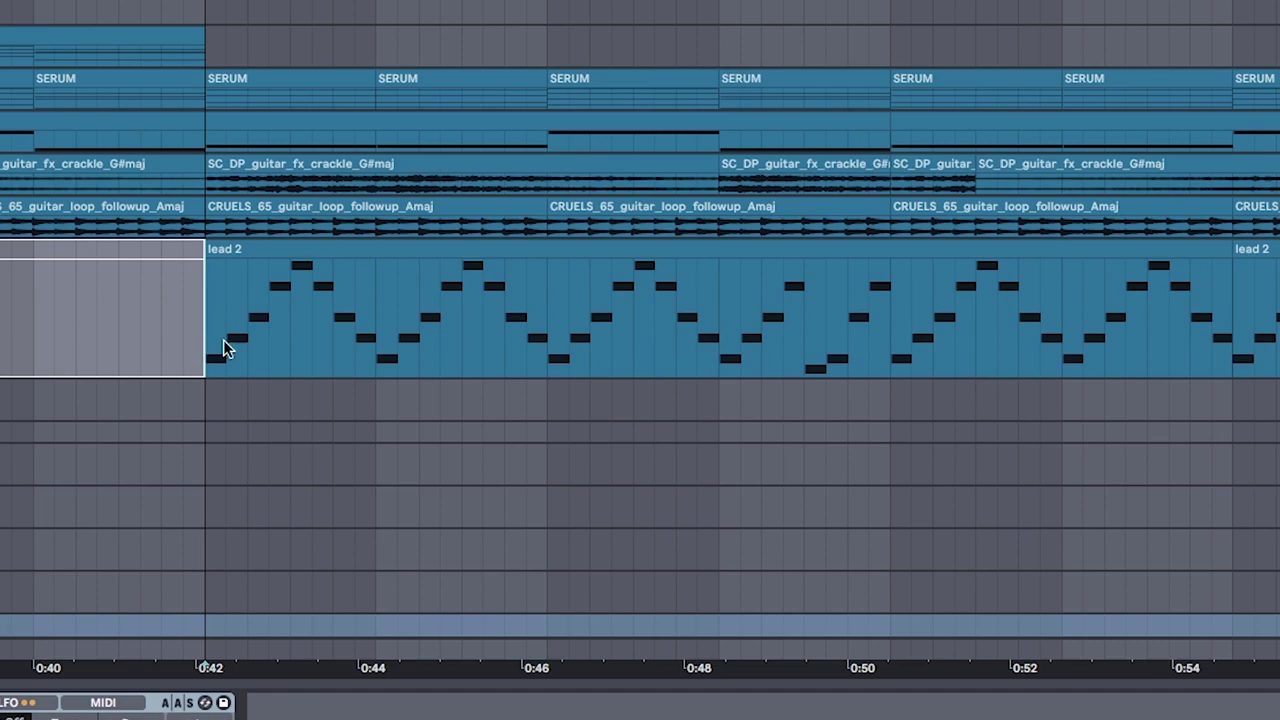
left_click_drag(223, 348, 354, 310)
key("space")
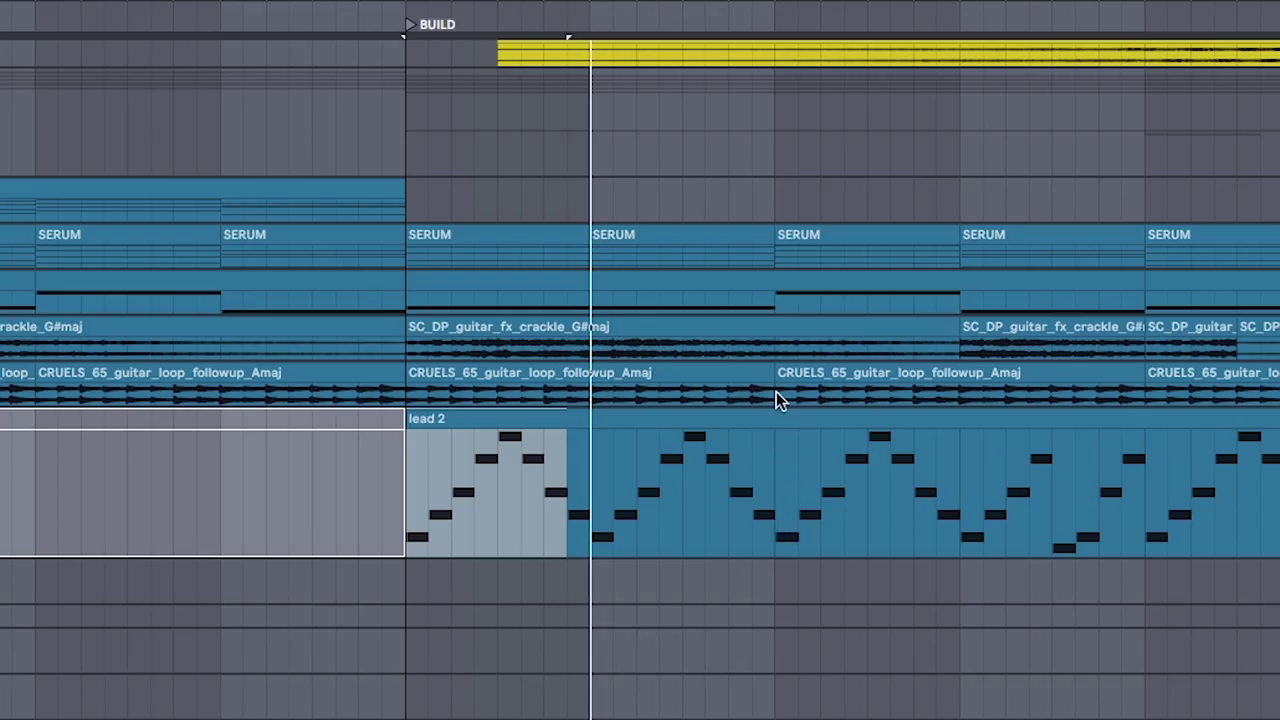
Limit the buildup results to Your Library and preview the second drum build loop
scroll(776, 392, "up", 10)
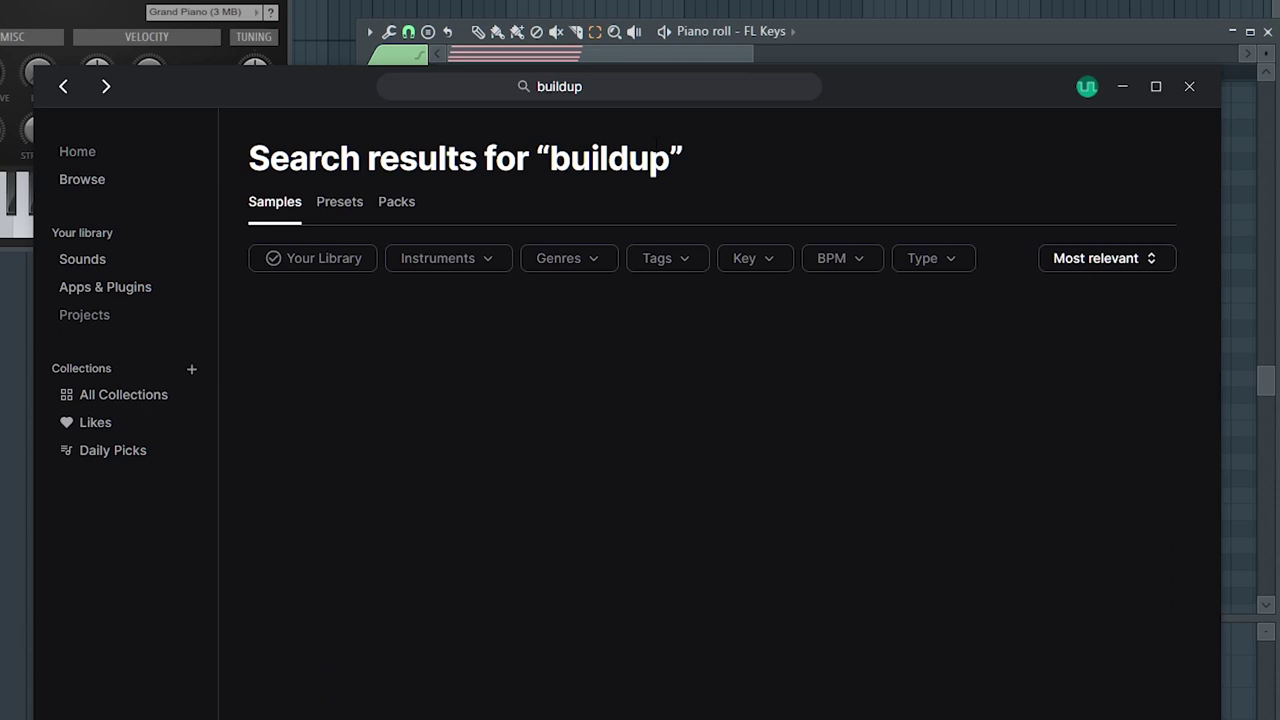
left_click(922, 258)
left_click(313, 258)
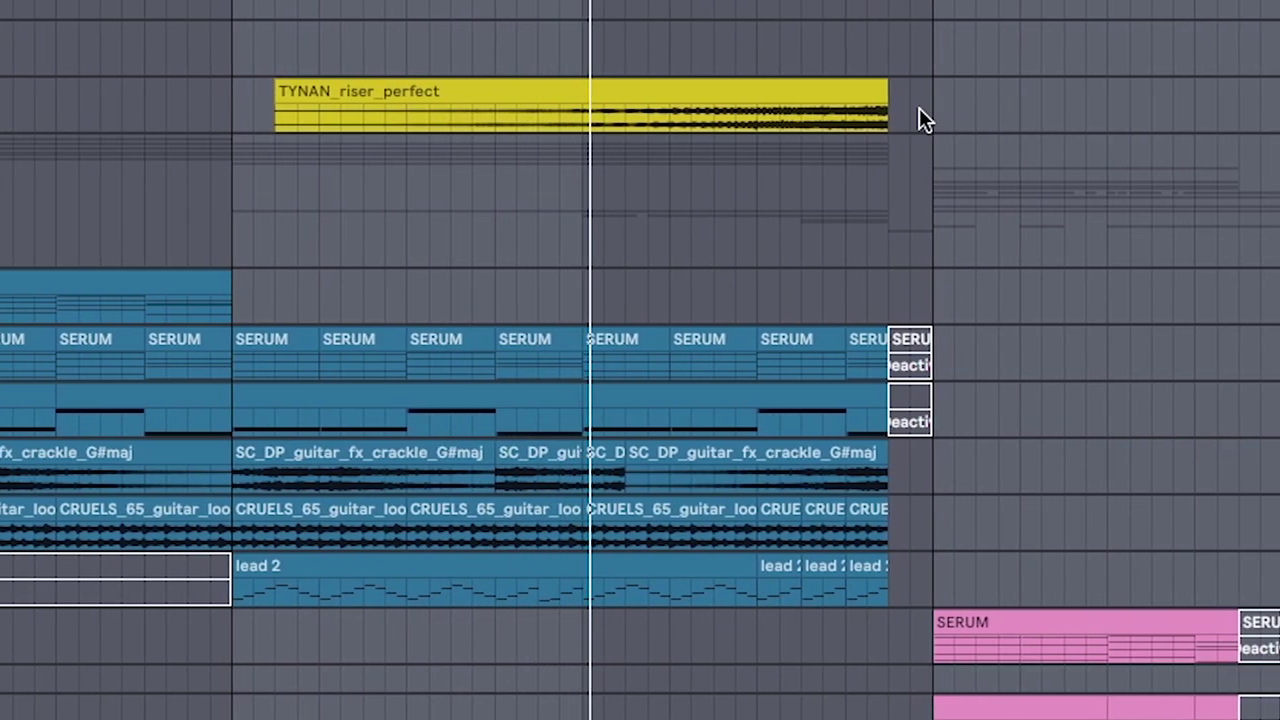
scroll(1078, 117, "up", 2)
scroll(1260, 200, "up", 6)
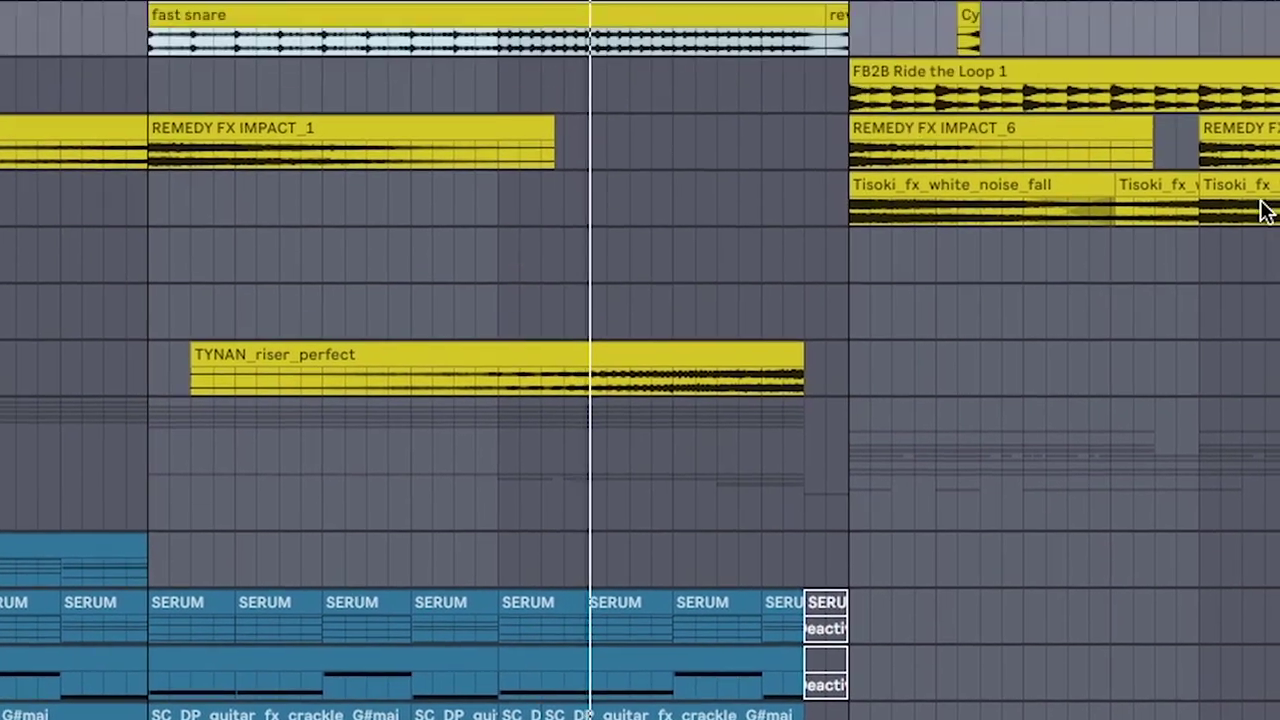
scroll(852, 315, "down", 15)
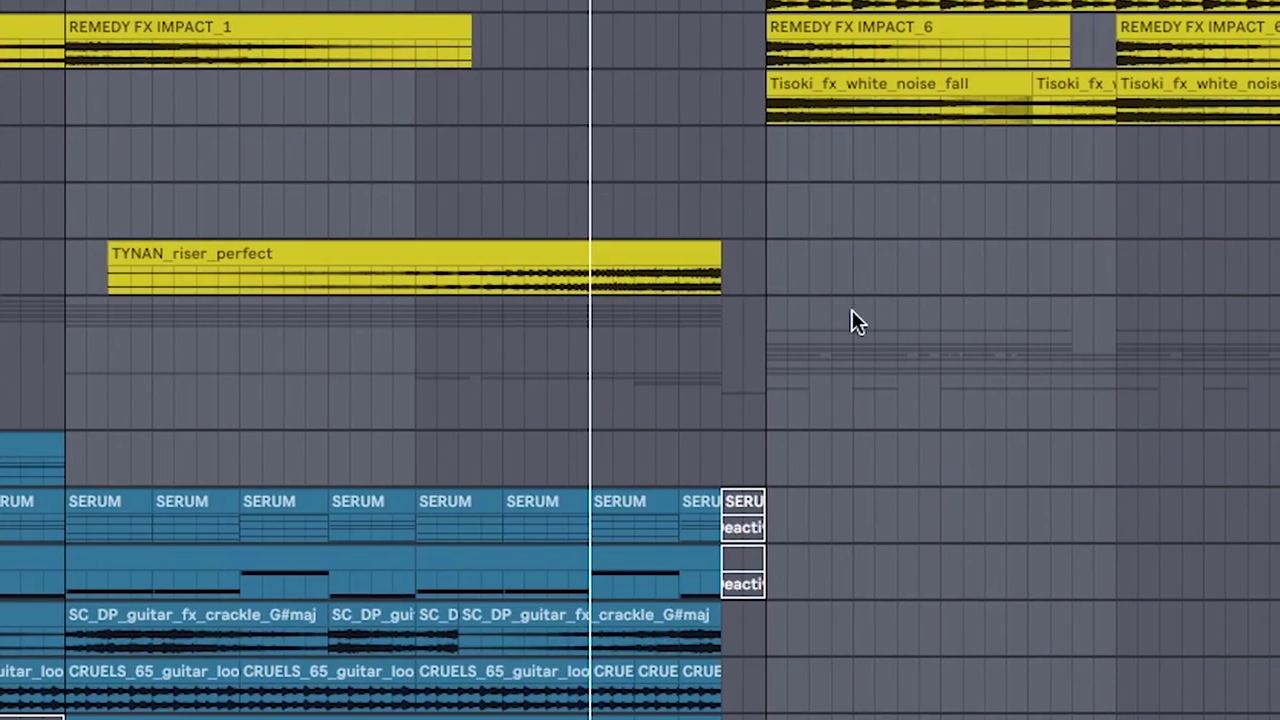
scroll(740, 260, "up", 12)
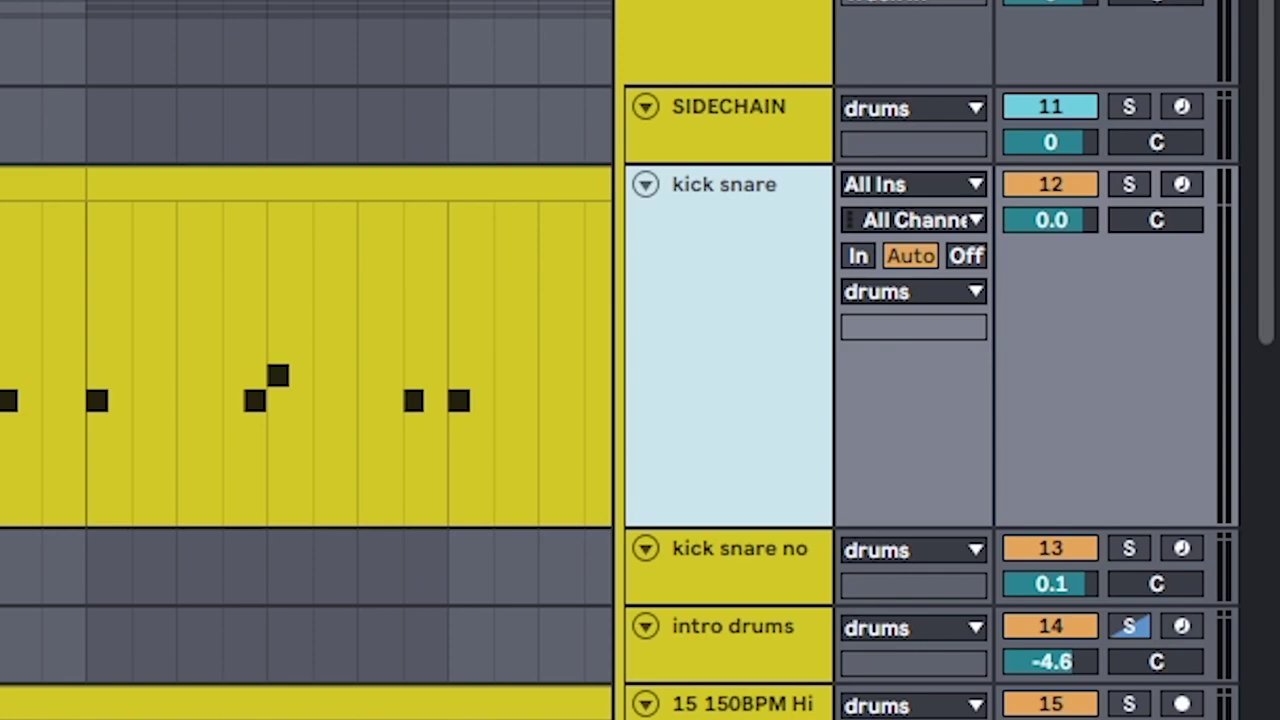
Solo the Cymatics and TYNAN kick chains in turn in the kick snare rack, then unsolo both
left_click(709, 302)
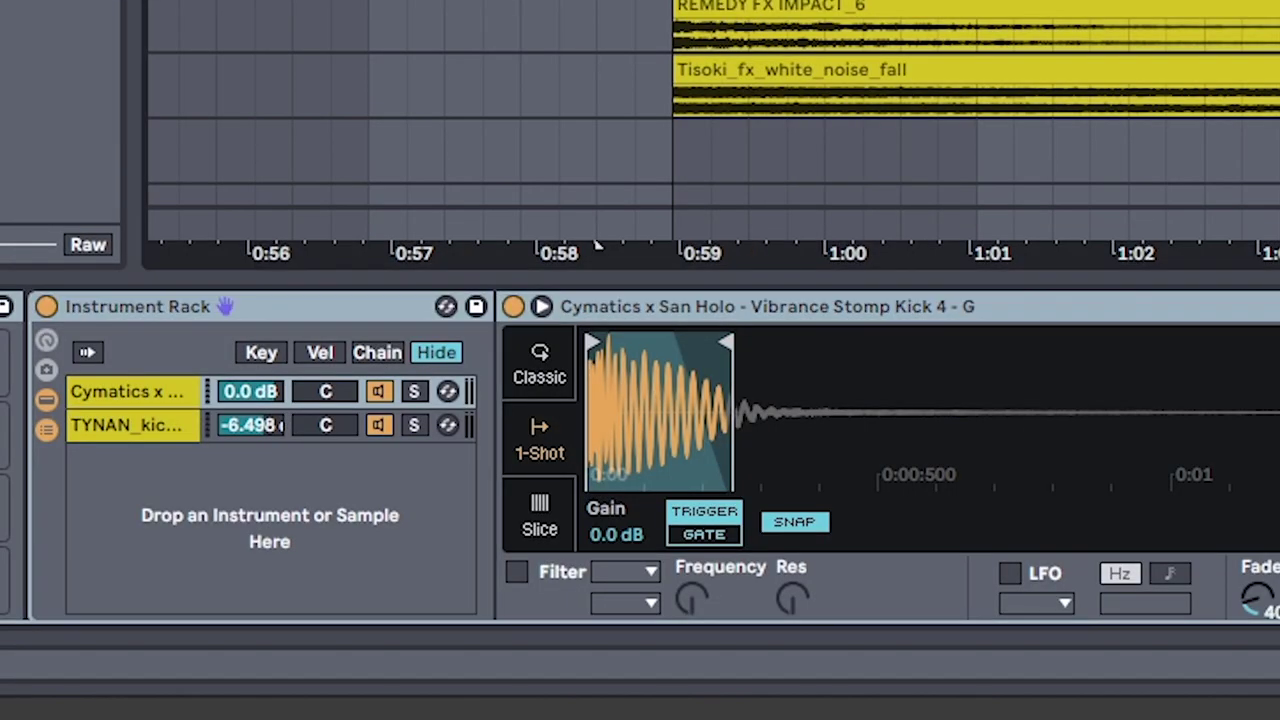
left_click(411, 392)
left_click(137, 428)
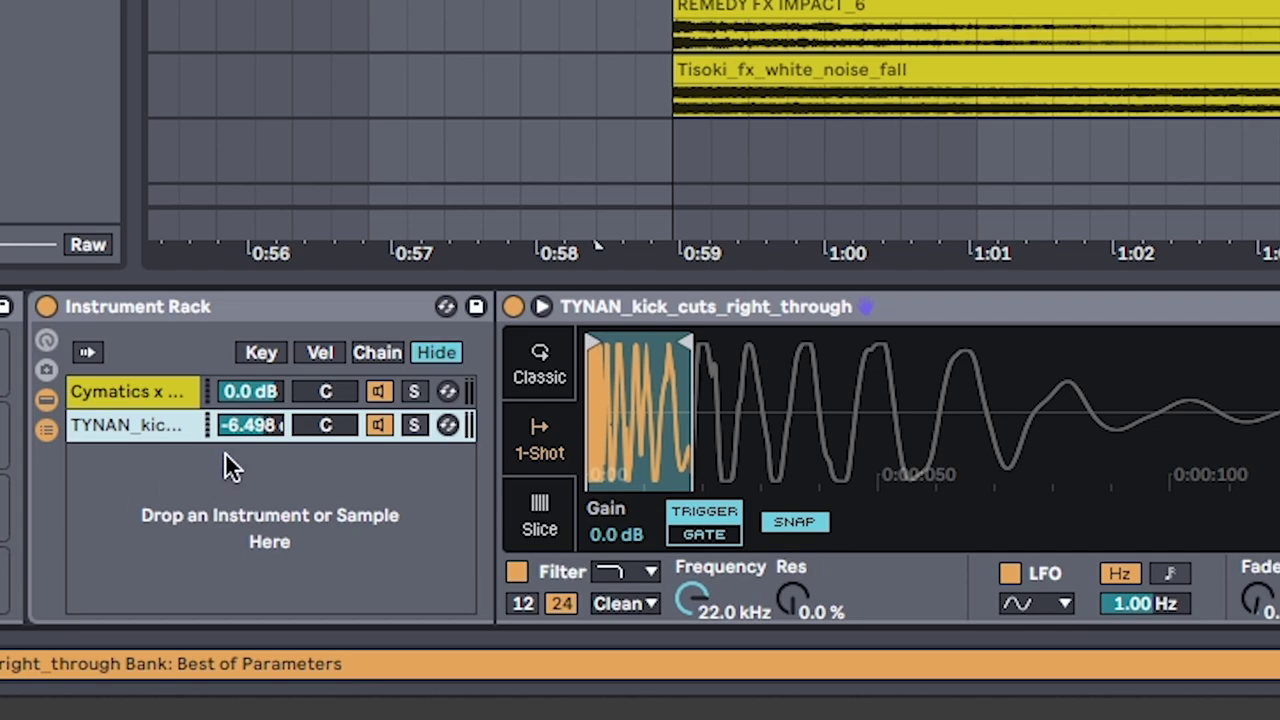
left_click(413, 425)
left_click(413, 425)
key("Up")
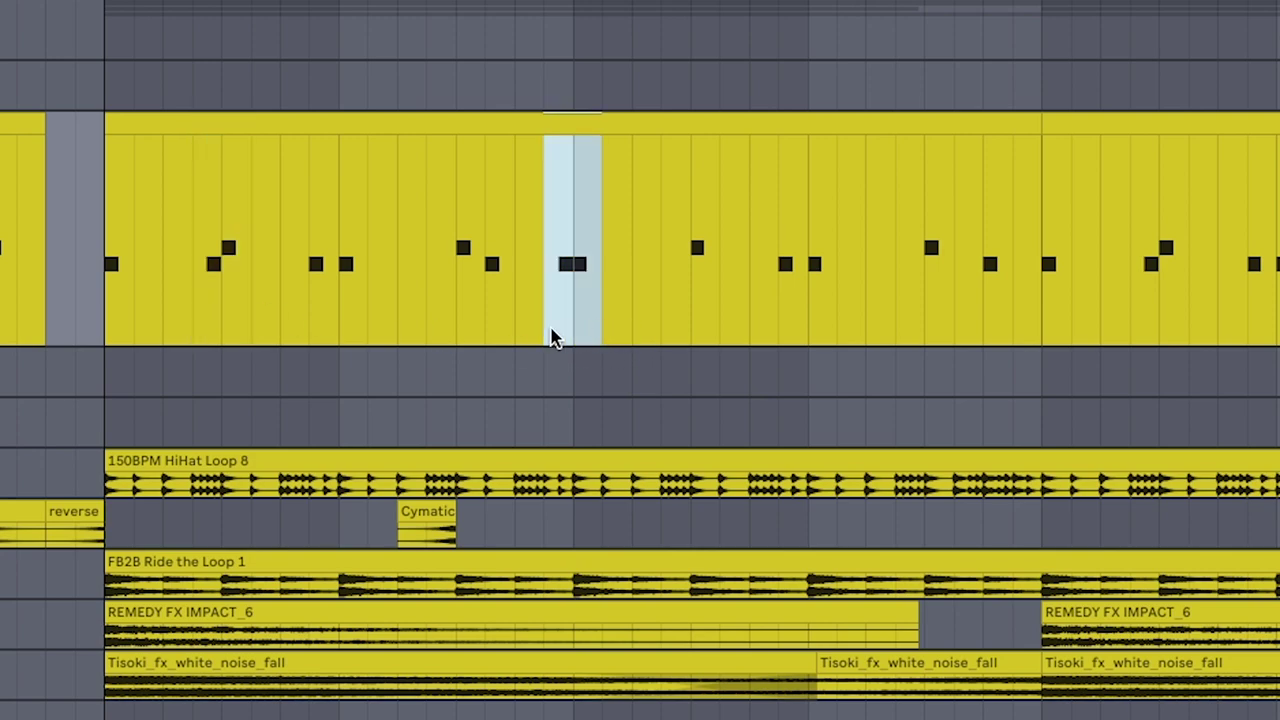
Audition part of the drop's drum pattern and the 150BPM HiHat Loop 8, then cue the Cymatic clip
left_click_drag(193, 250, 251, 250)
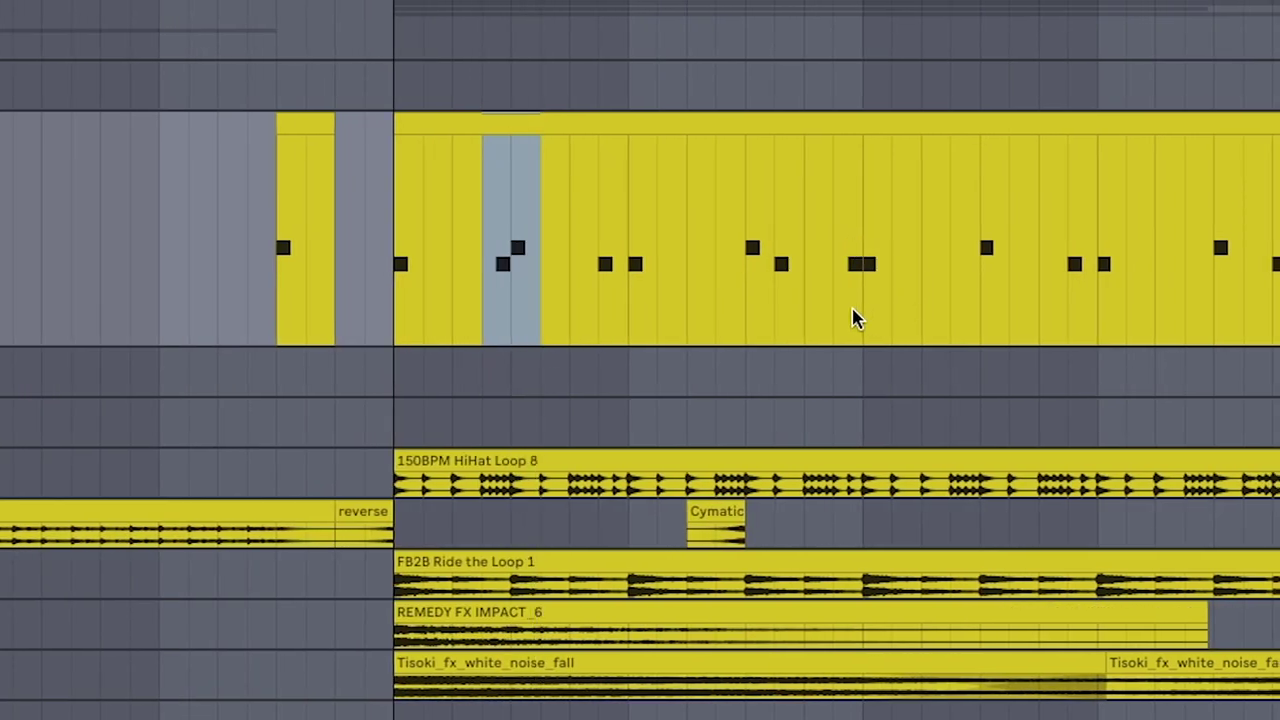
key("space")
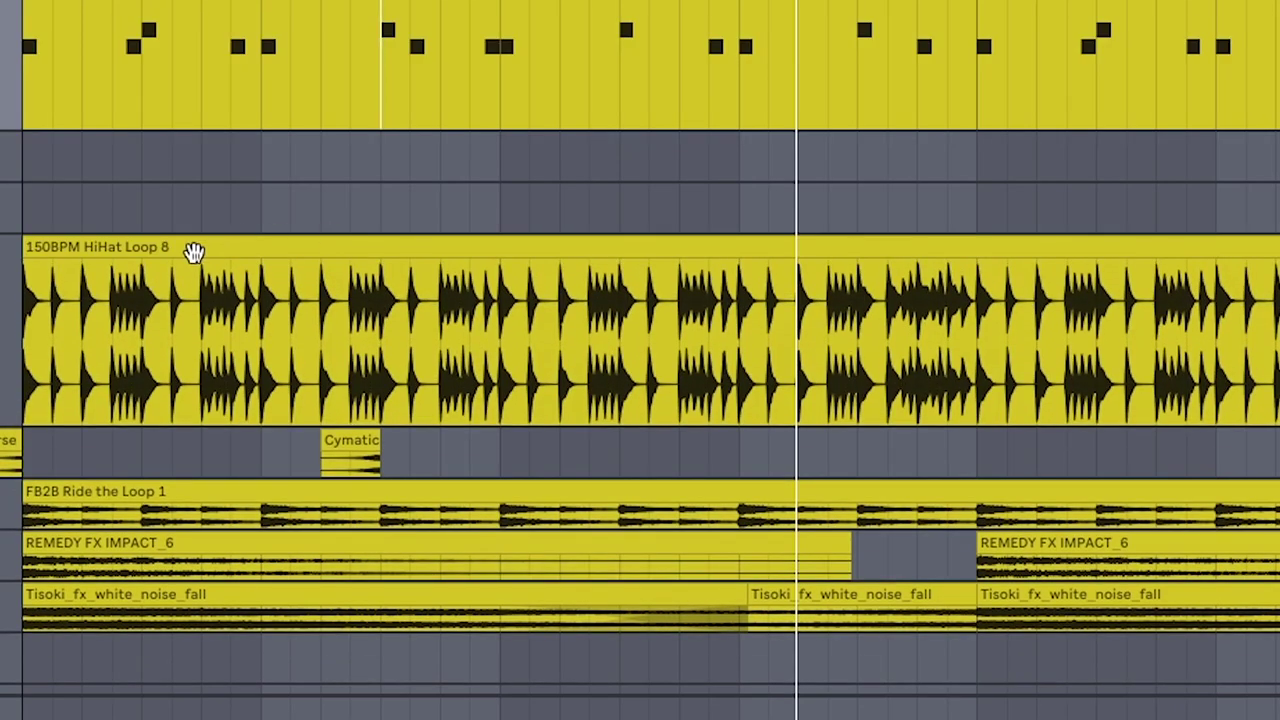
left_click(193, 250)
key("space")
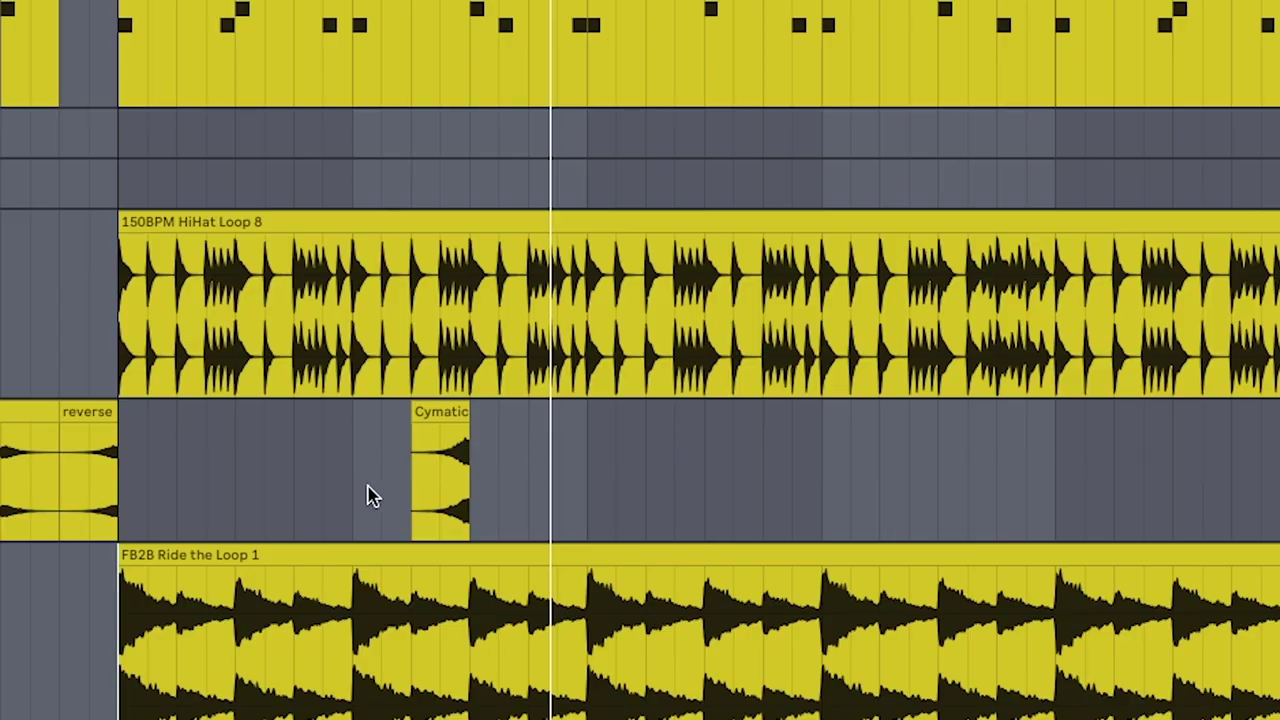
left_click(422, 490)
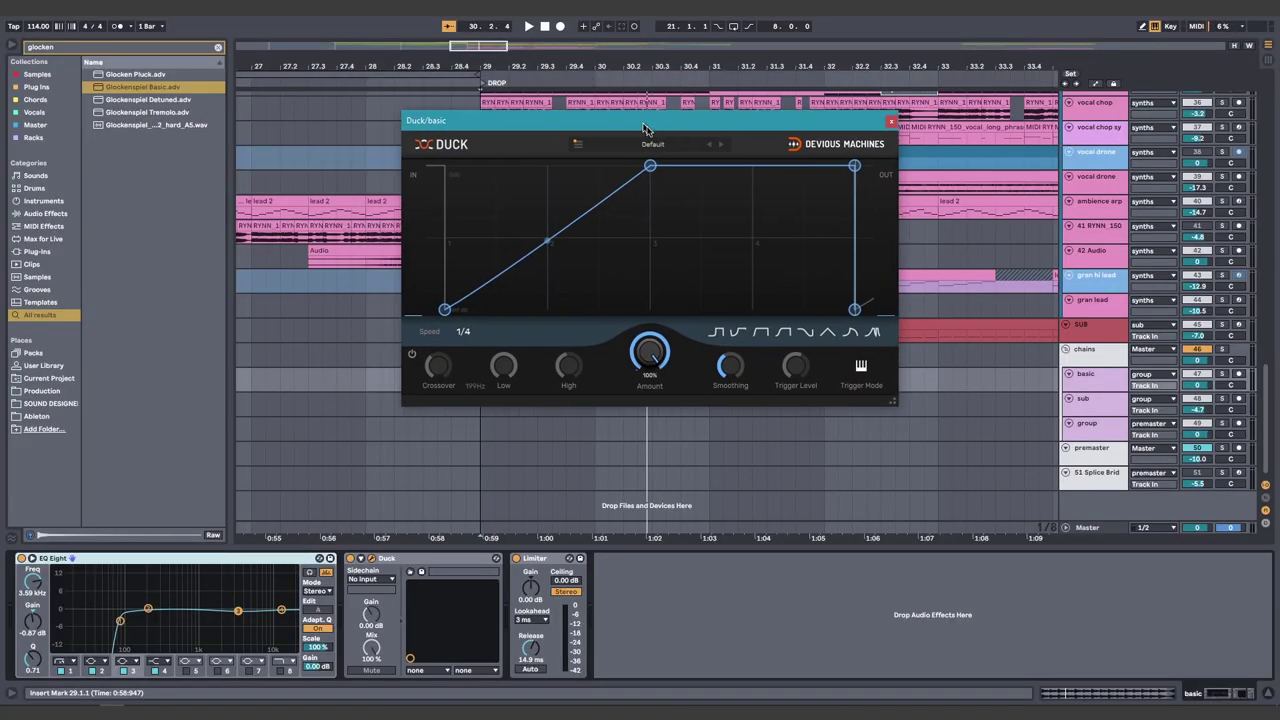
Move the Duck window aside and play the drop from bar 29
left_click_drag(645, 128, 672, 140)
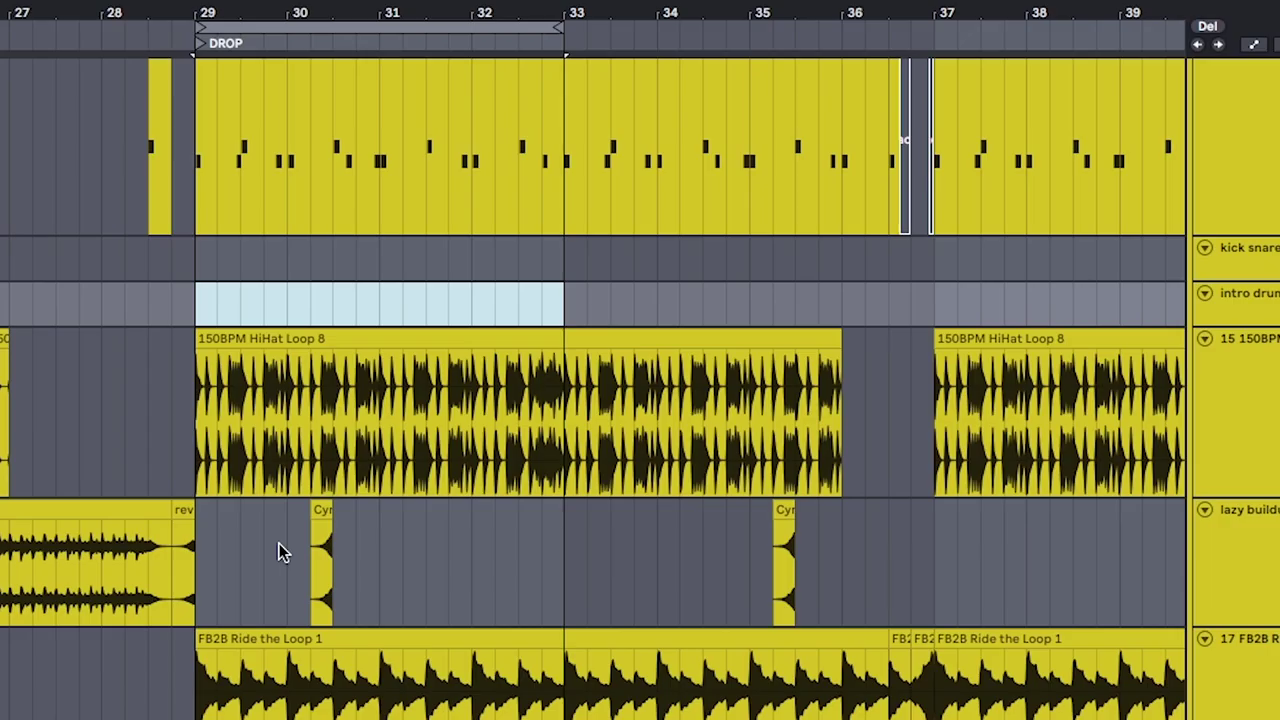
key("space")
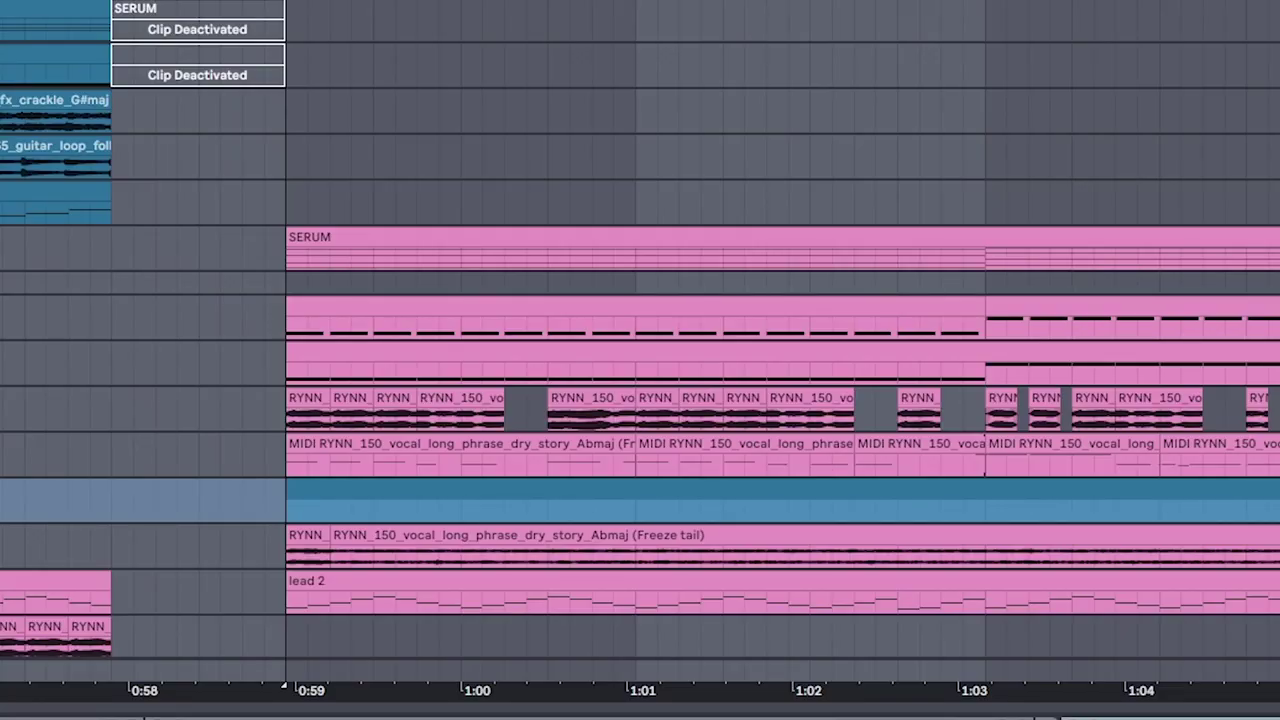
Keep the SERUM chord track's arpeggiator style on Chord Trigger
scroll(843, 343, "up", 5)
scroll(500, 218, "down", 3)
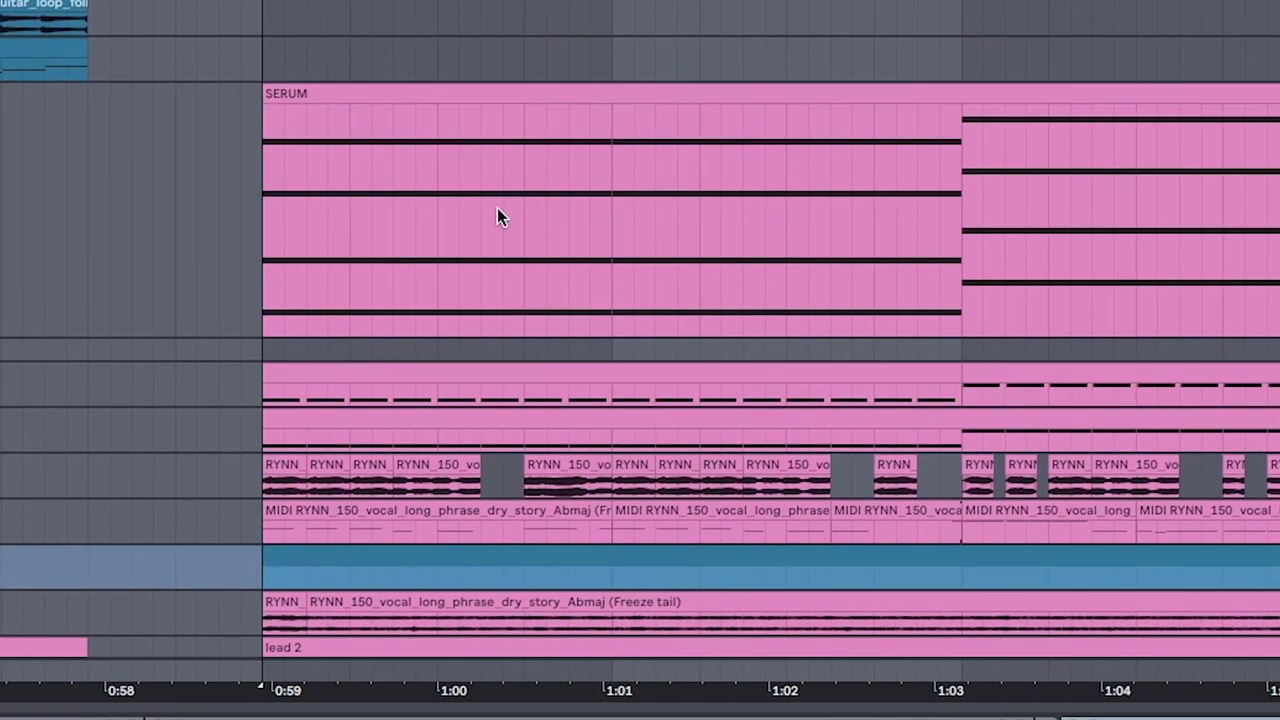
left_click(118, 436)
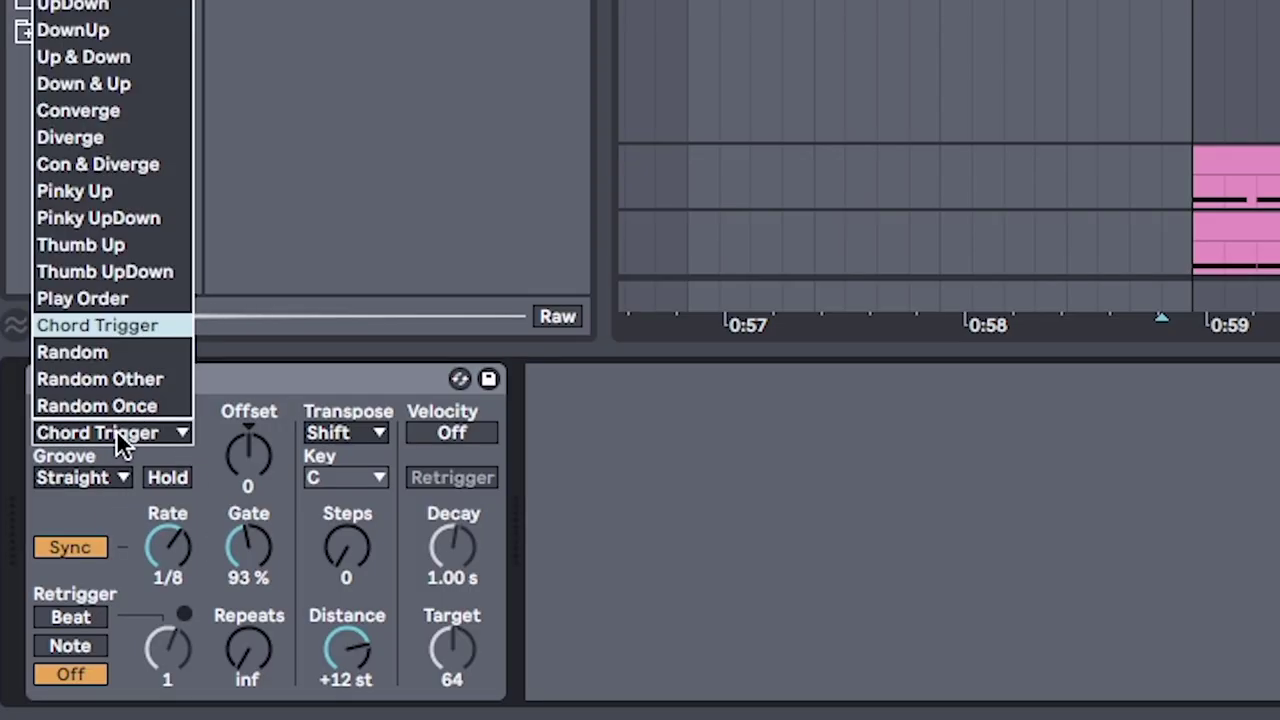
left_click(106, 334)
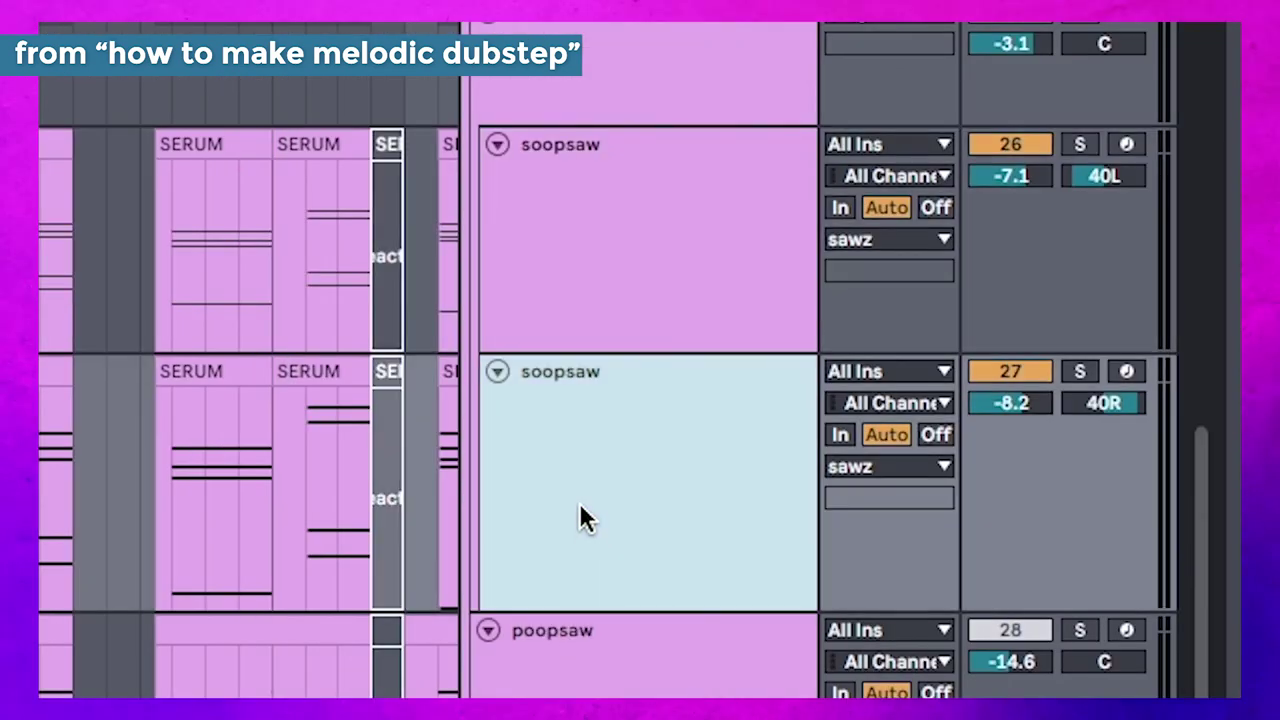
Duplicate the upper soopsaw MIDI track twice with Ctrl+D and check each copy
left_click(1085, 200)
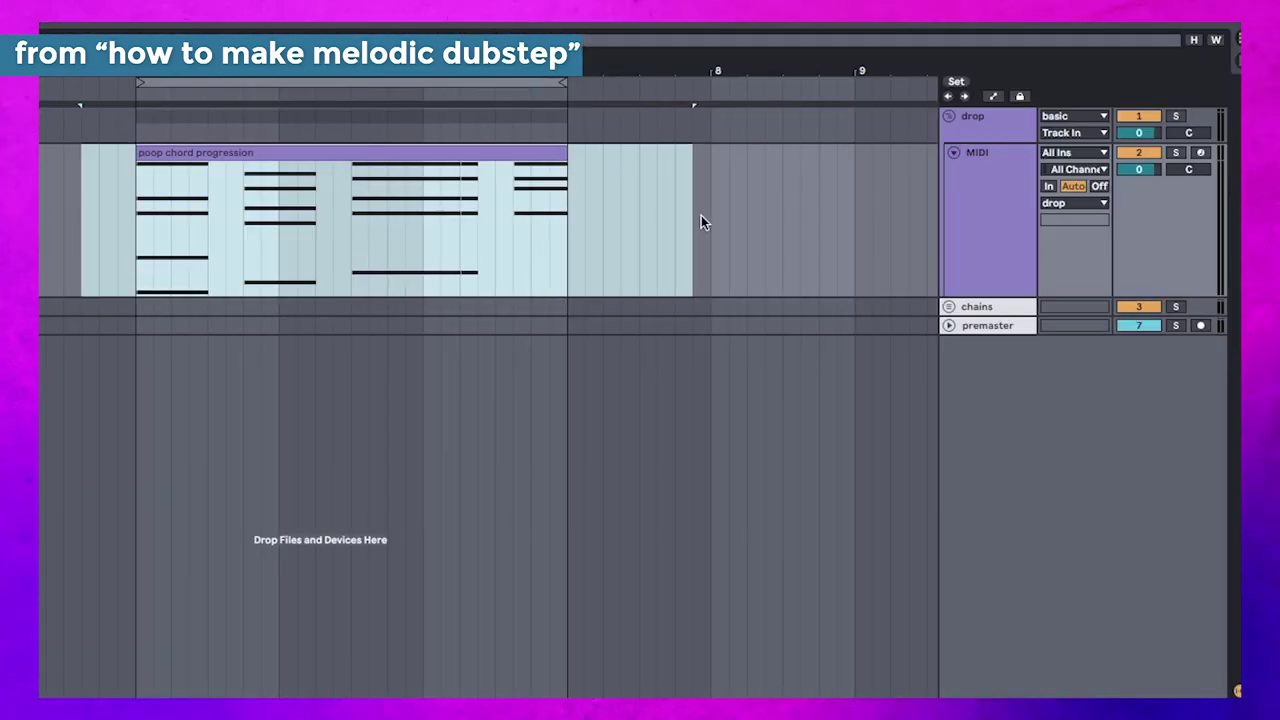
left_click(700, 218)
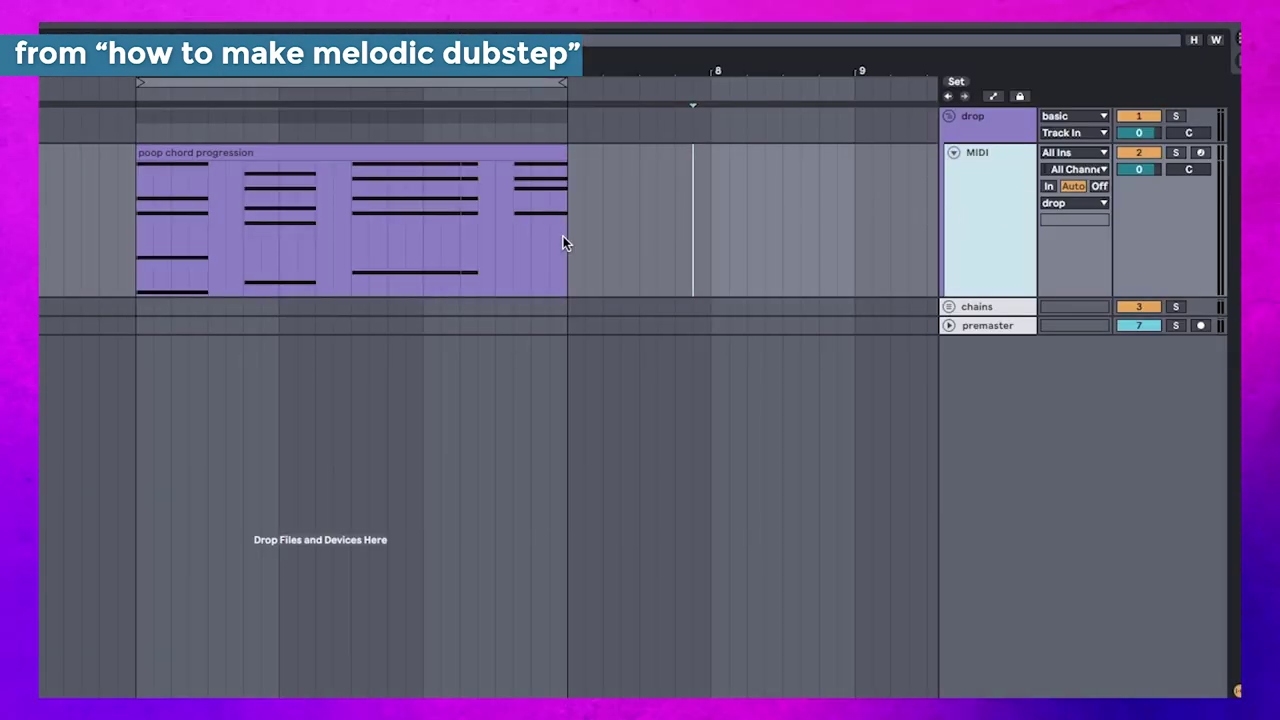
key("ctrl+d")
key("ctrl+d")
left_click(975, 470)
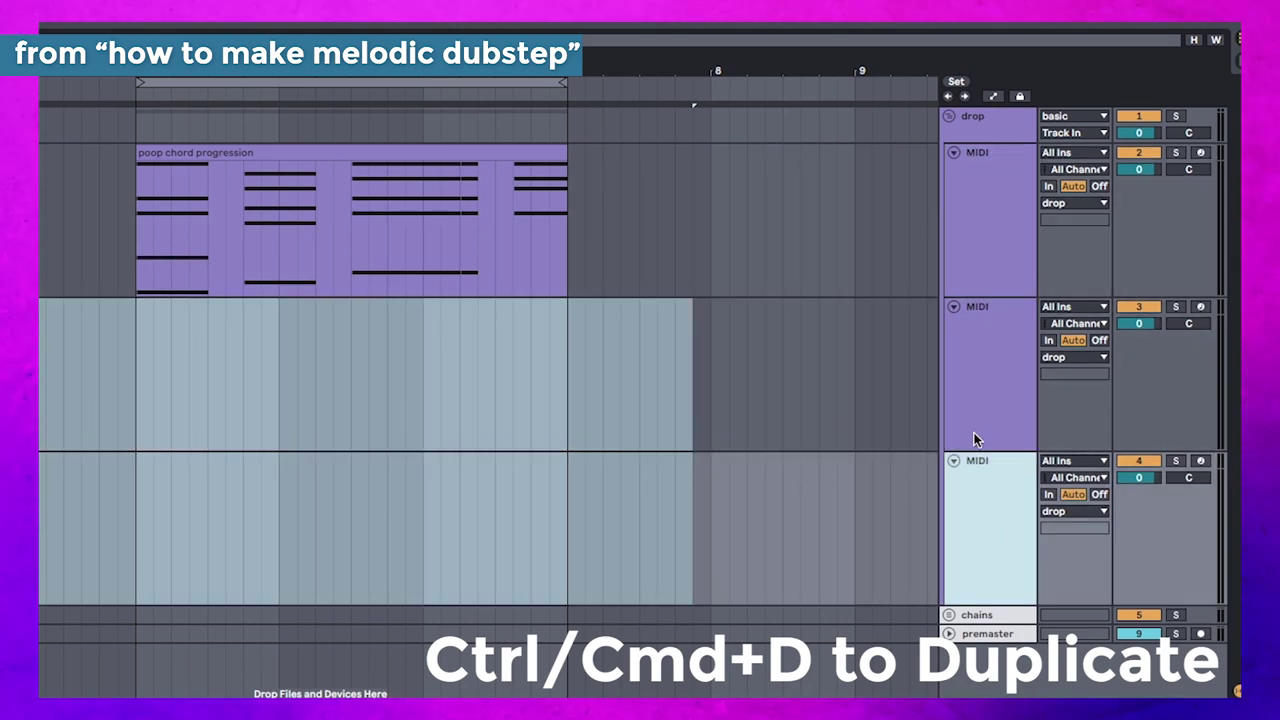
left_click(978, 380)
left_click(978, 217)
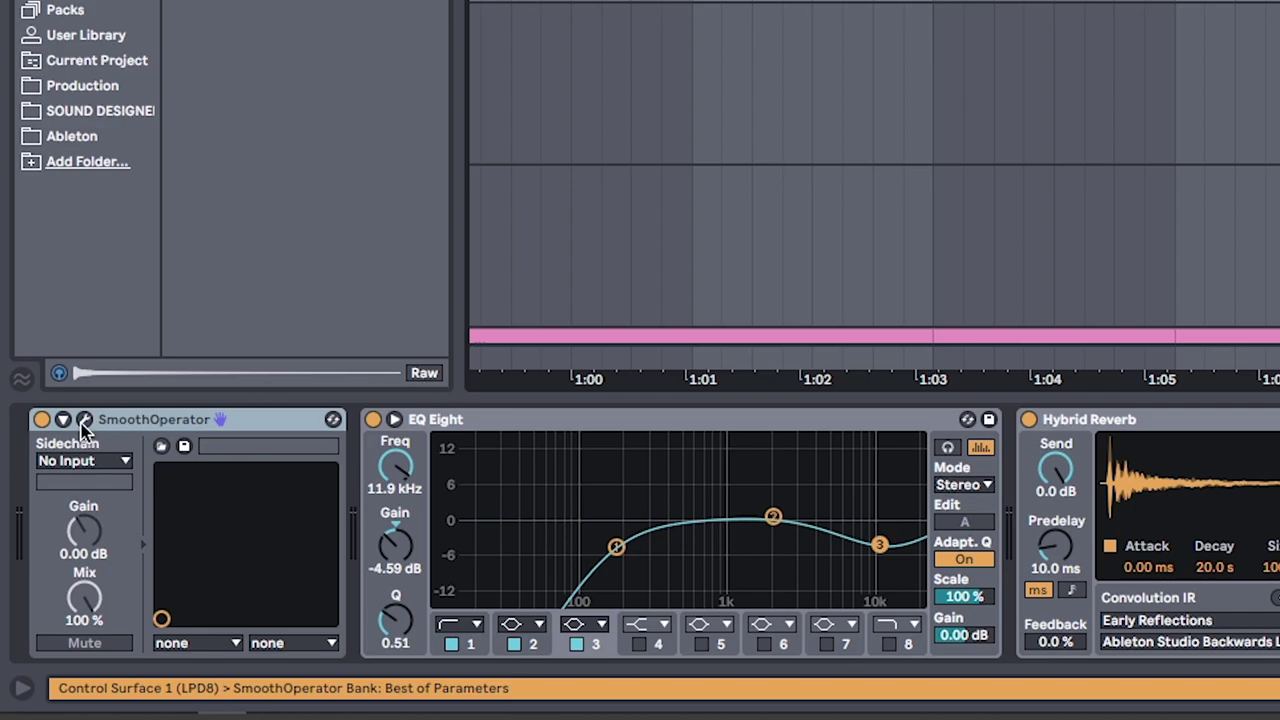
Open the SmoothOperator editor and select the Hybrid Reverb effect in the chain
left_click(84, 421)
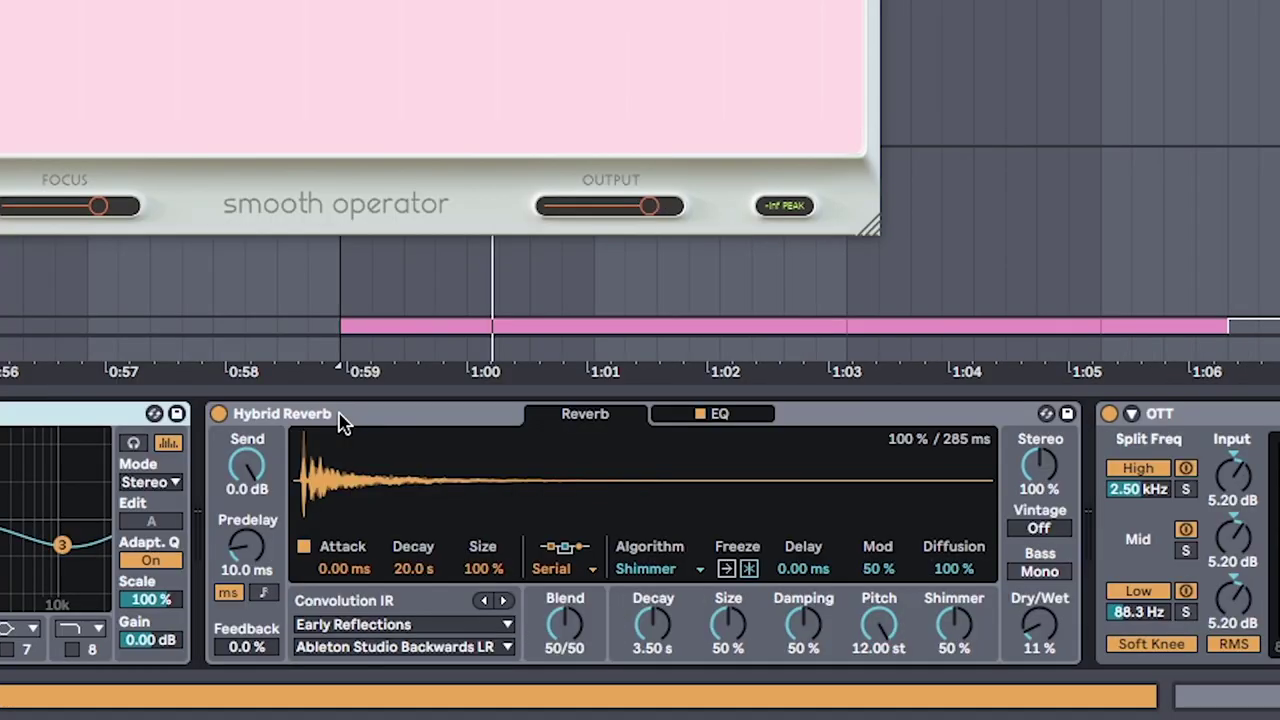
left_click(1200, 433)
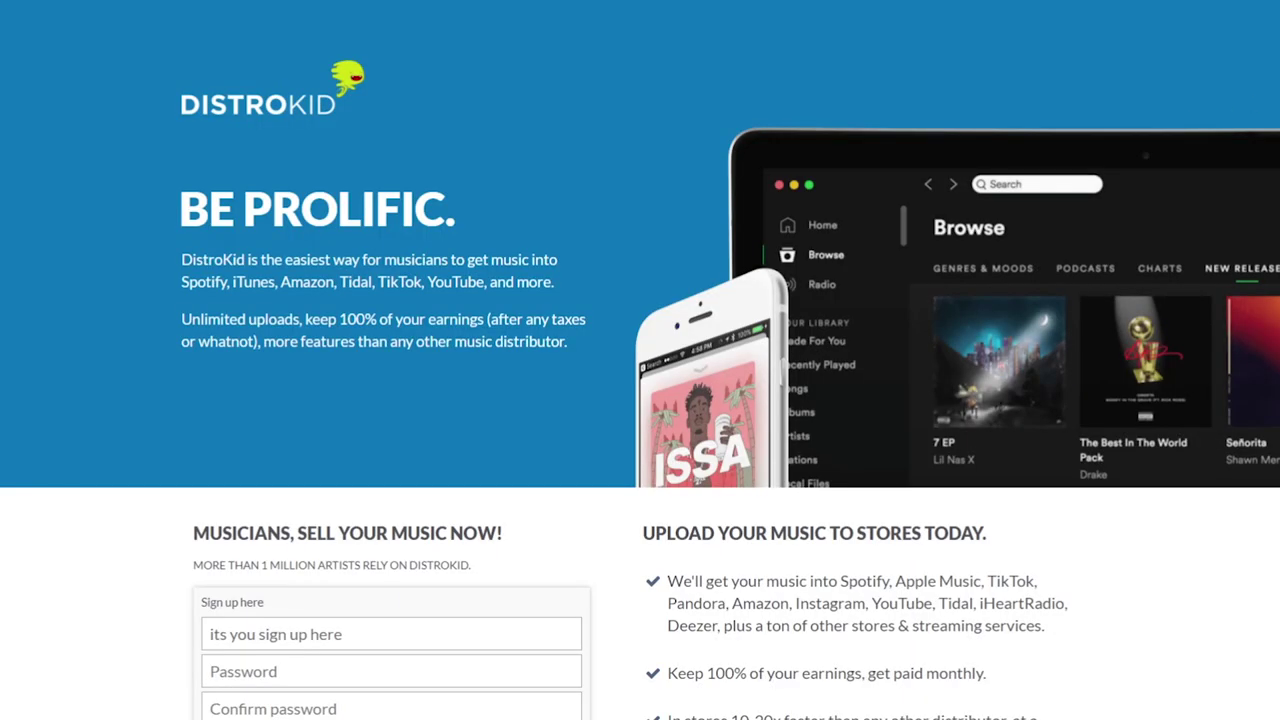
Save the remix version entry for Banger Ranger and scroll back up through the release details
scroll(640, 360, "down", 4)
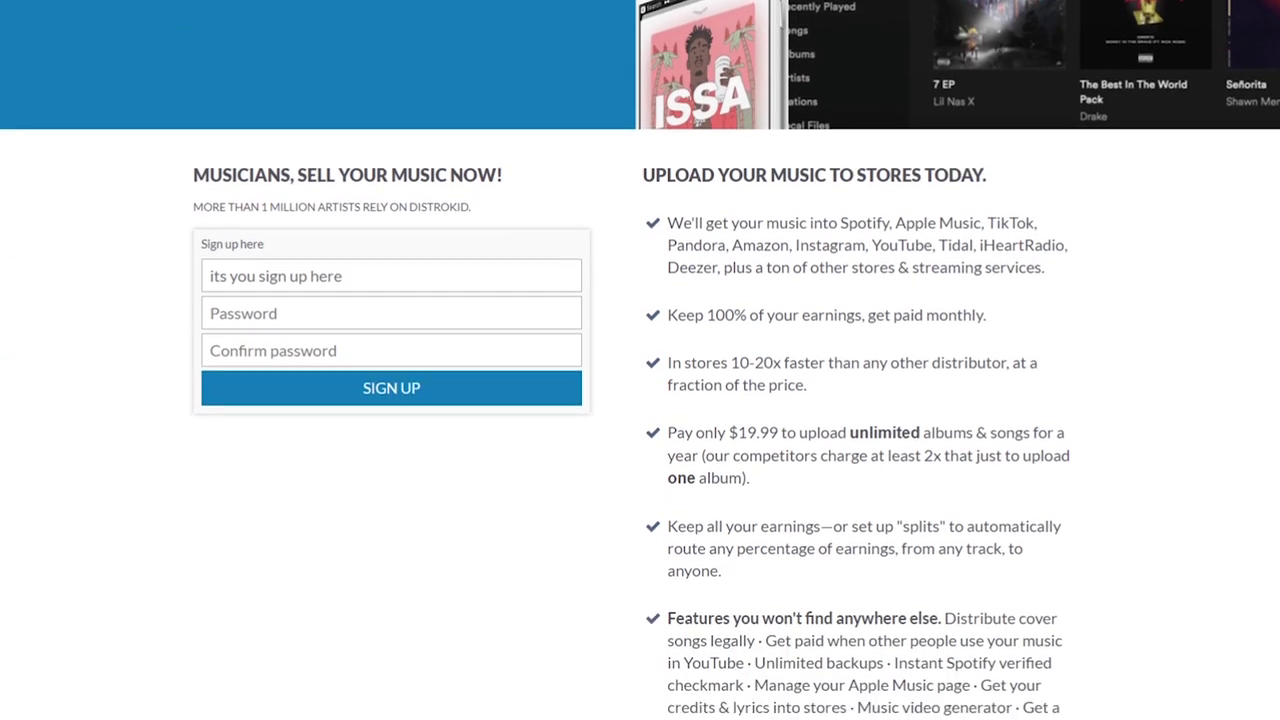
scroll(640, 360, "down", 3)
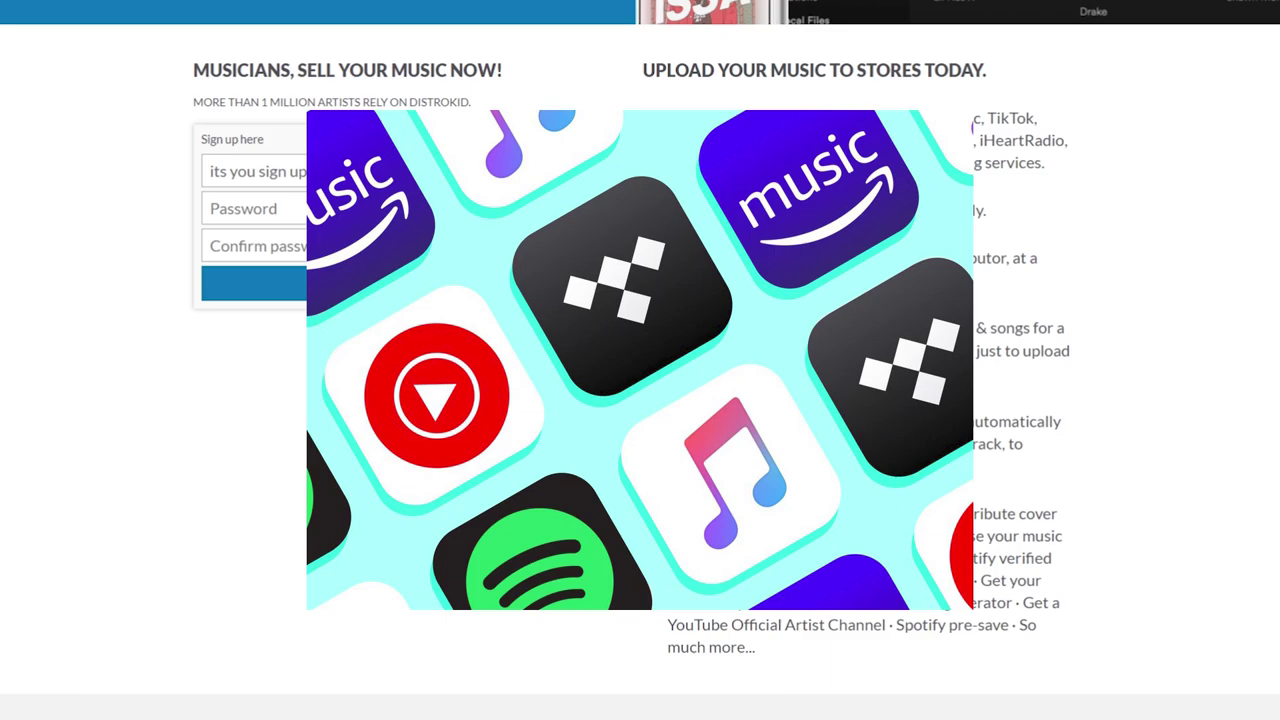
triple_click(1020, 339)
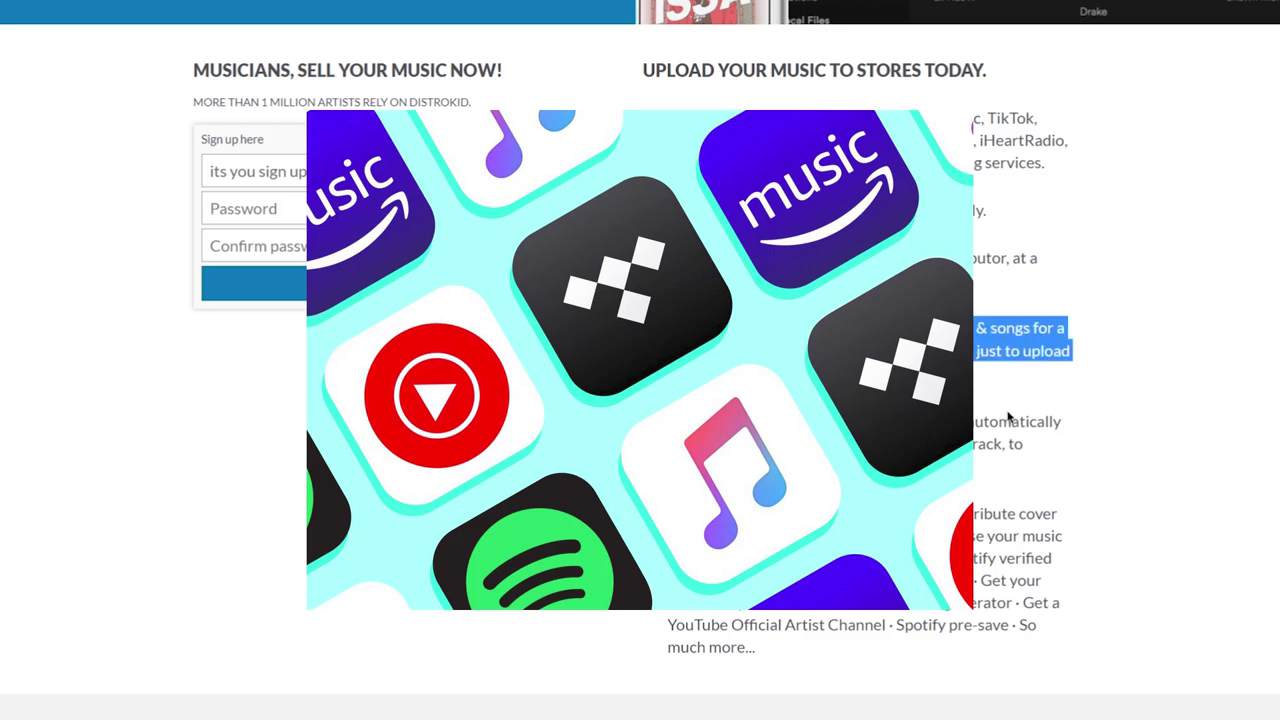
left_click(1187, 428)
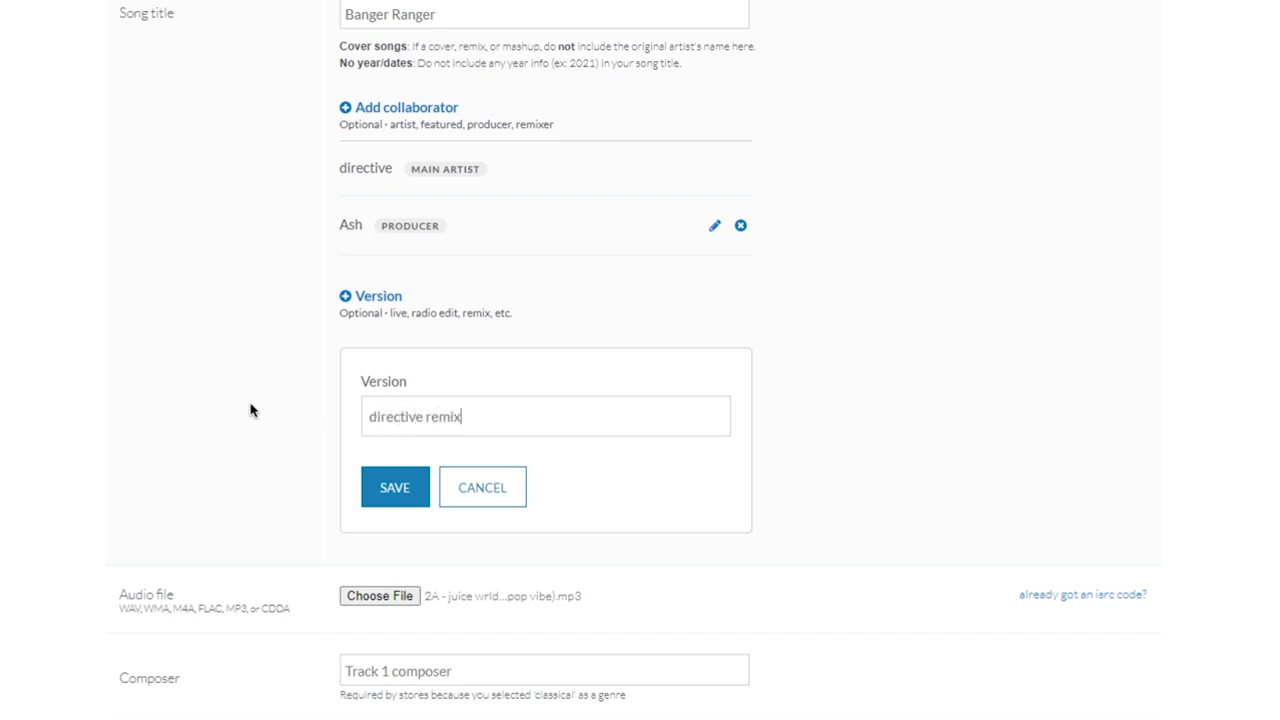
left_click(387, 474)
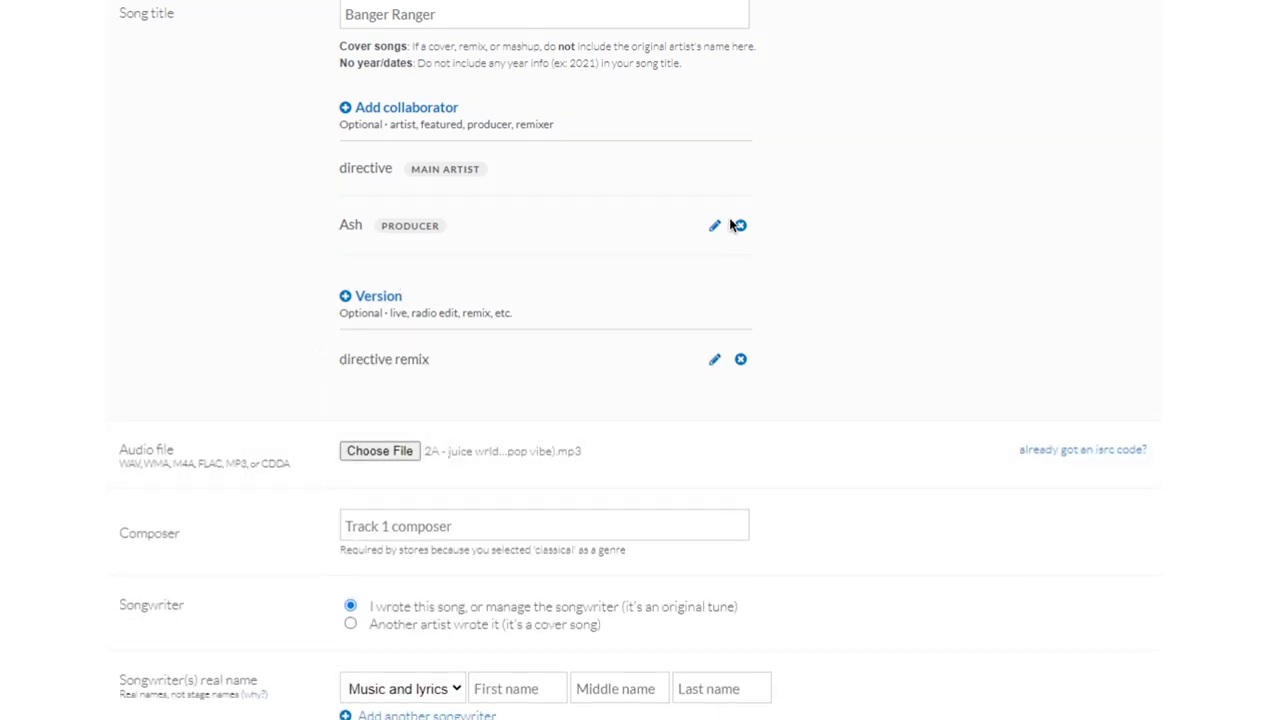
scroll(945, 327, "up", 5)
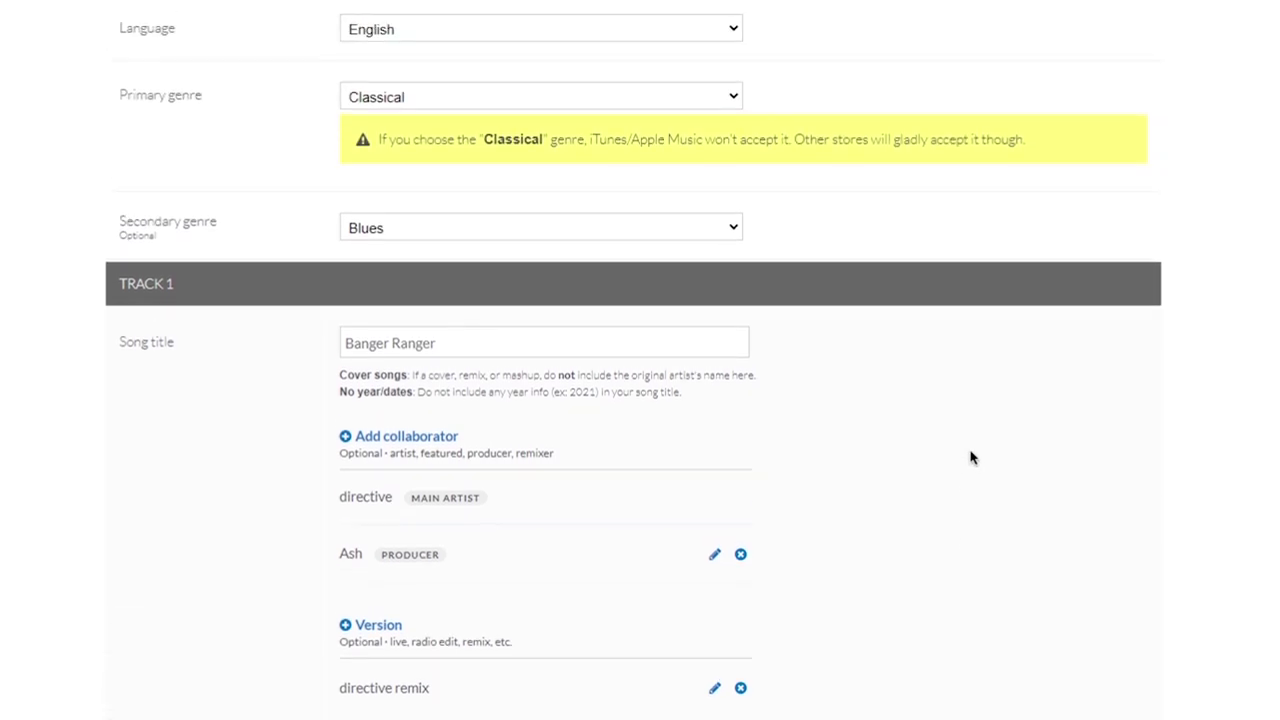
scroll(820, 418, "up", 3)
scroll(515, 340, "up", 2)
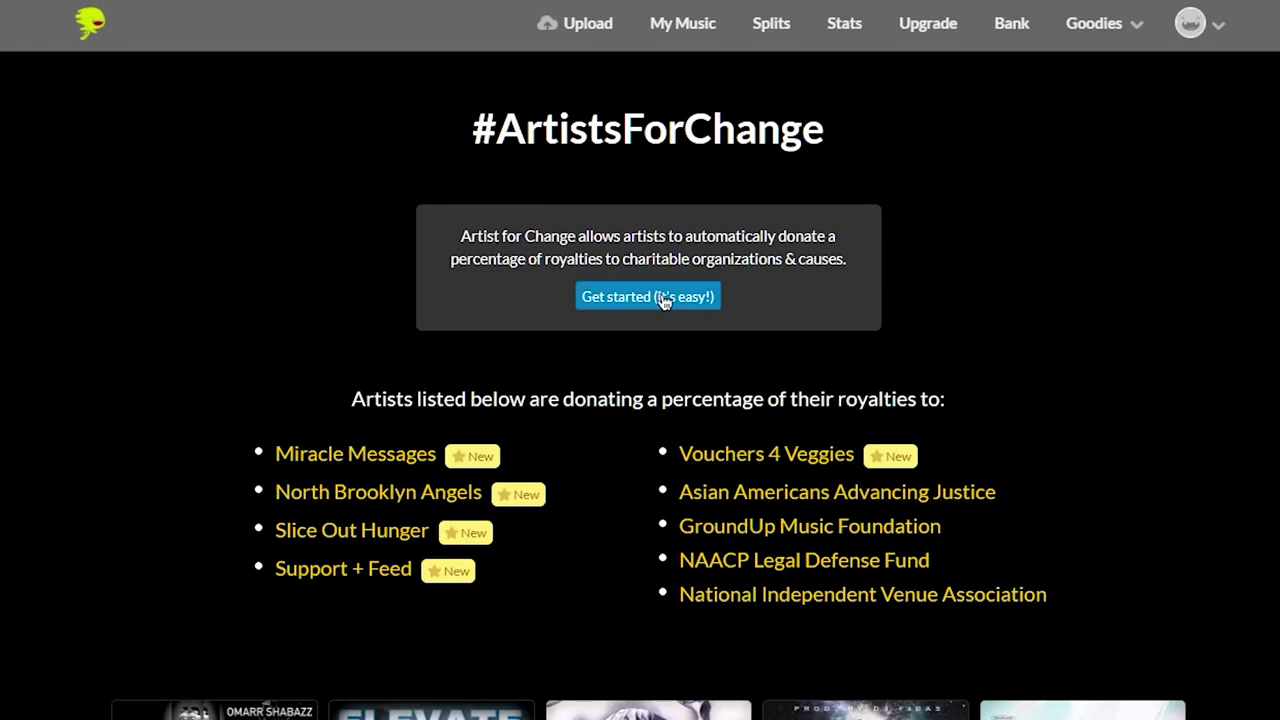
Start the auto-donate setup and choose Asian Americans Advancing Justice as the charity
left_click(664, 302)
left_click(588, 520)
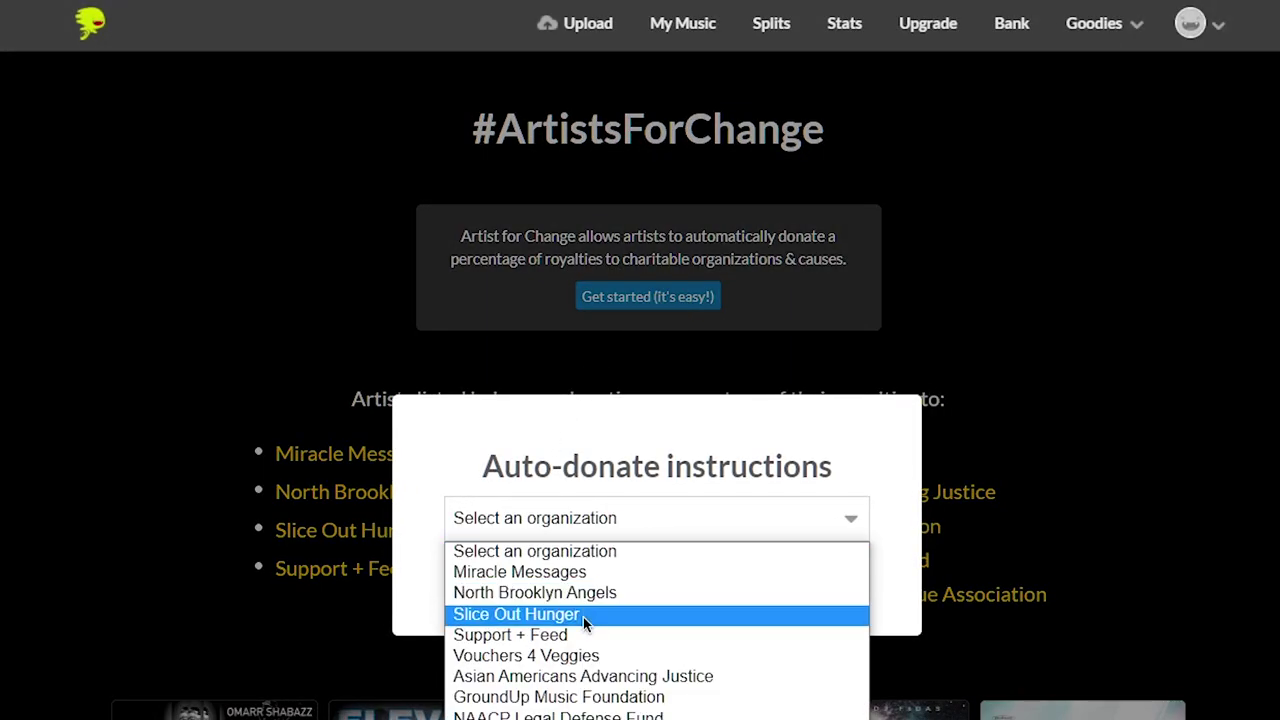
left_click(610, 674)
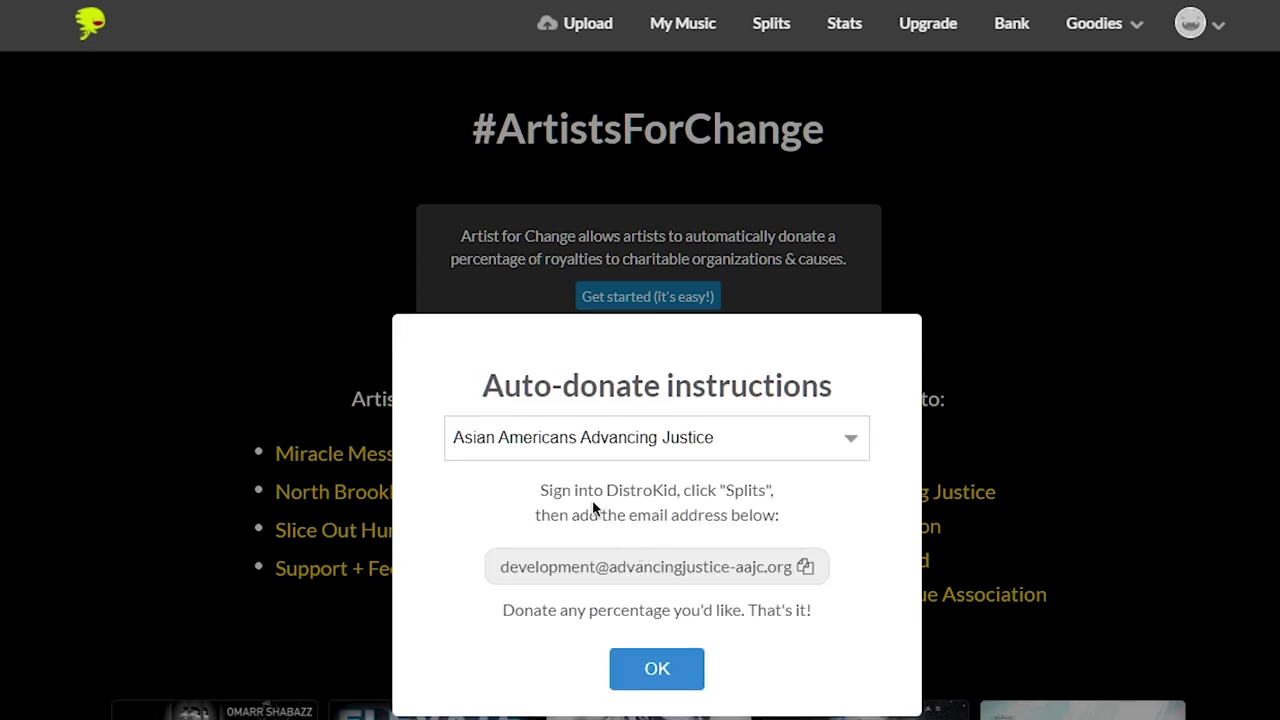
Add the charity's e-mail as a Splits collaborator with a 25% revenue share
left_click_drag(528, 484, 794, 528)
left_click(796, 530)
left_click(662, 570)
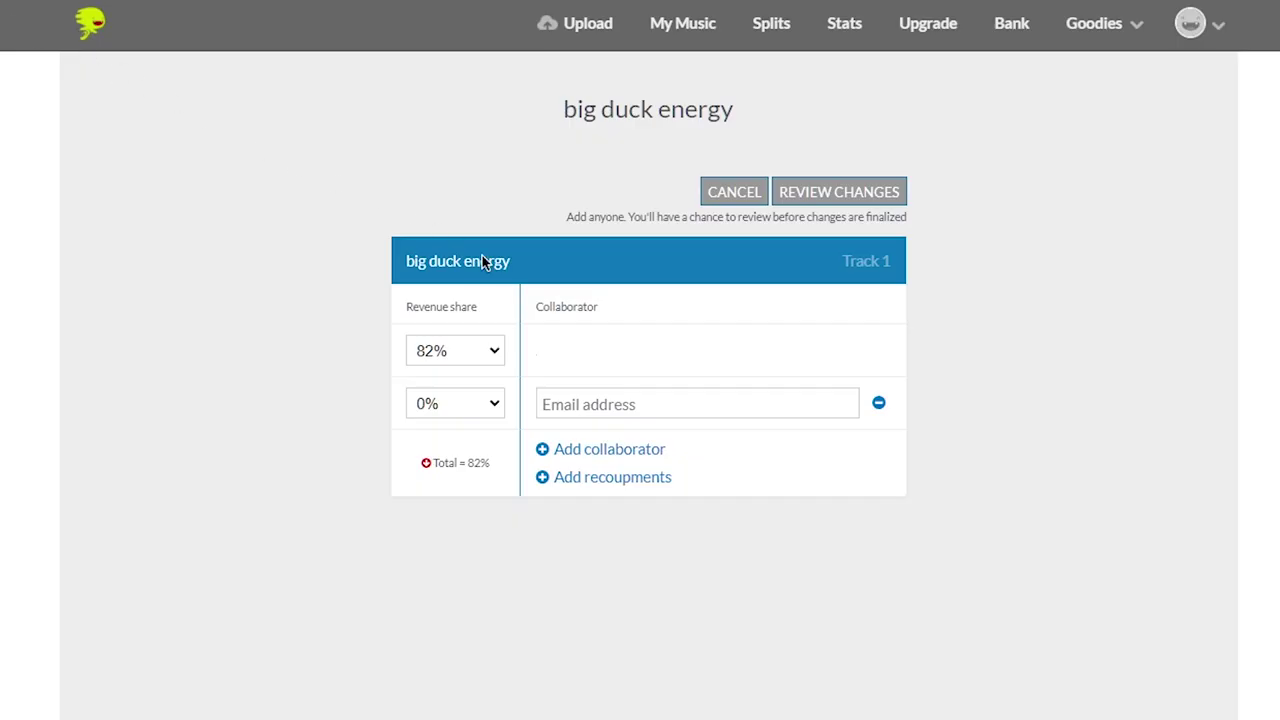
left_click(552, 400)
key("ctrl+v")
left_click(480, 400)
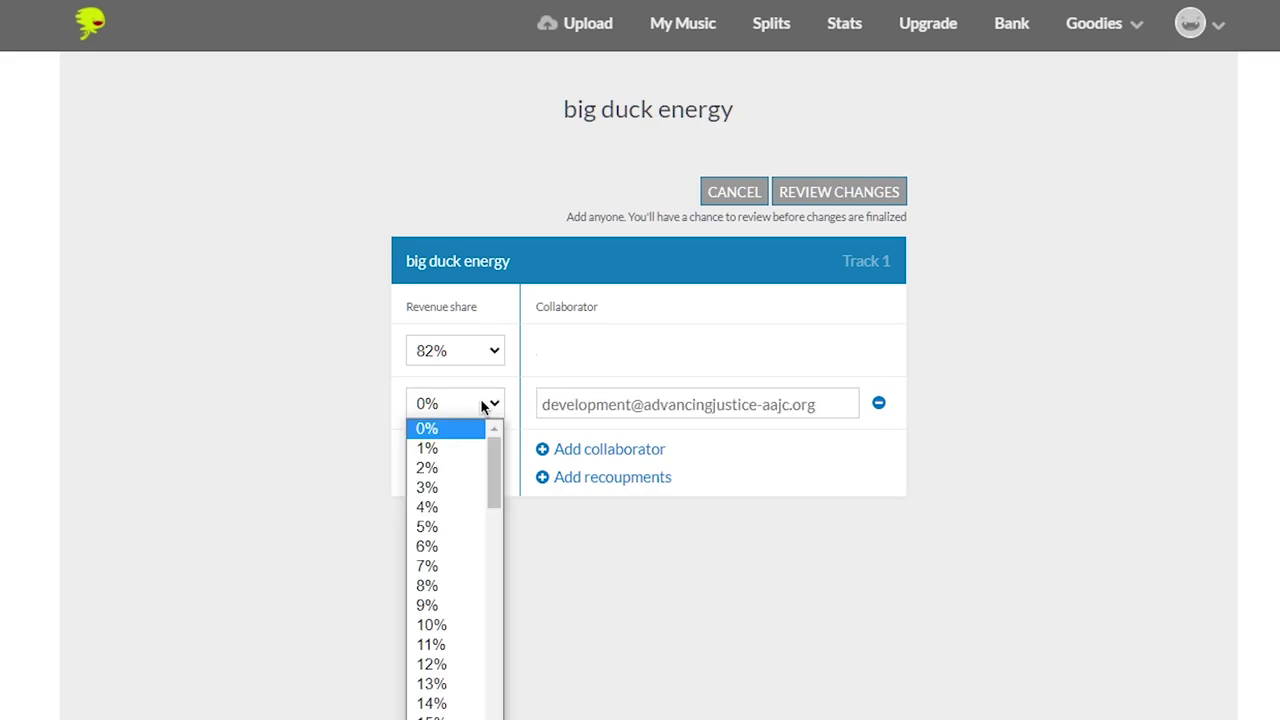
scroll(440, 668, "down", 1)
scroll(440, 650, "down", 5)
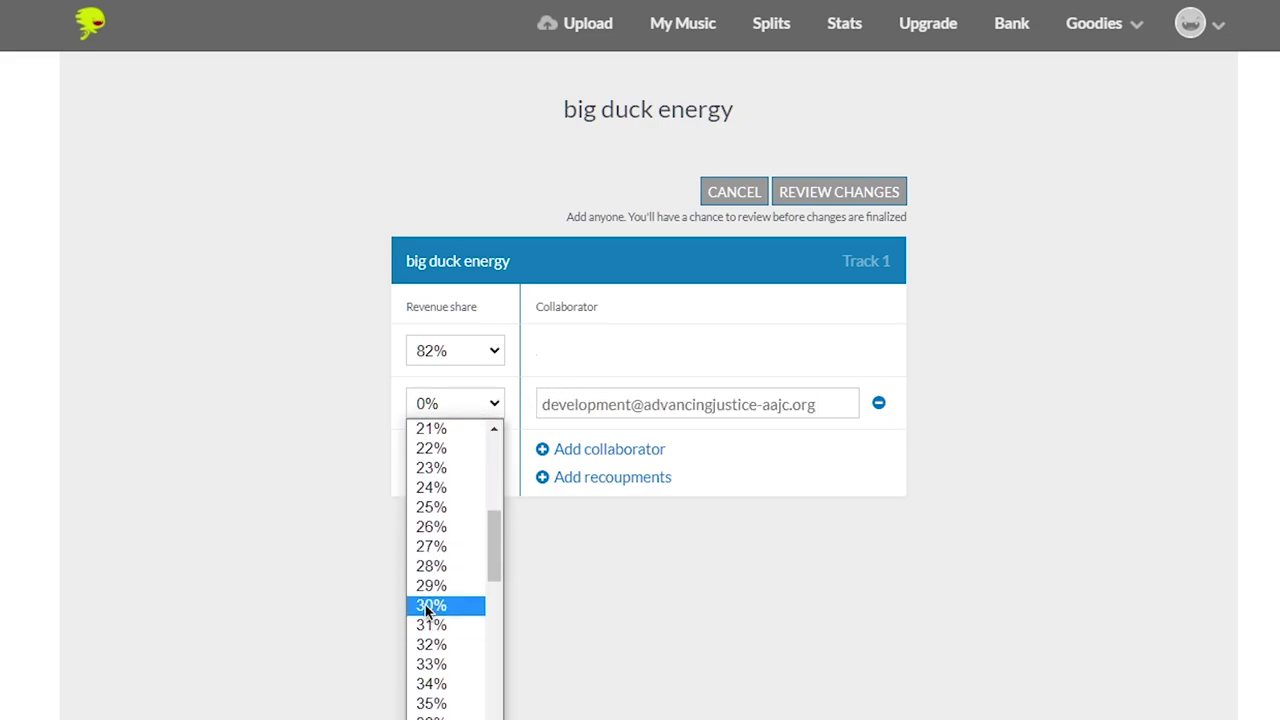
left_click(449, 510)
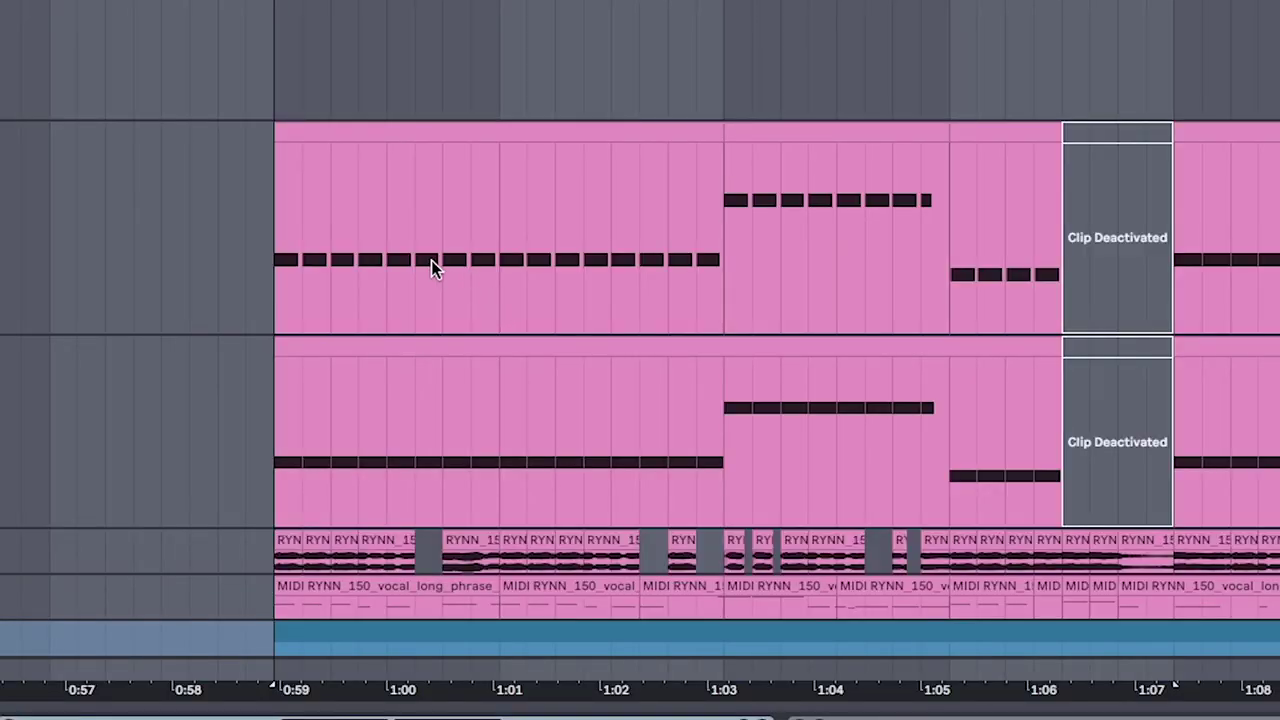
Open the bass's Serum oscillator A wavetable editor and randomize all spectrum phases
double_click(431, 262)
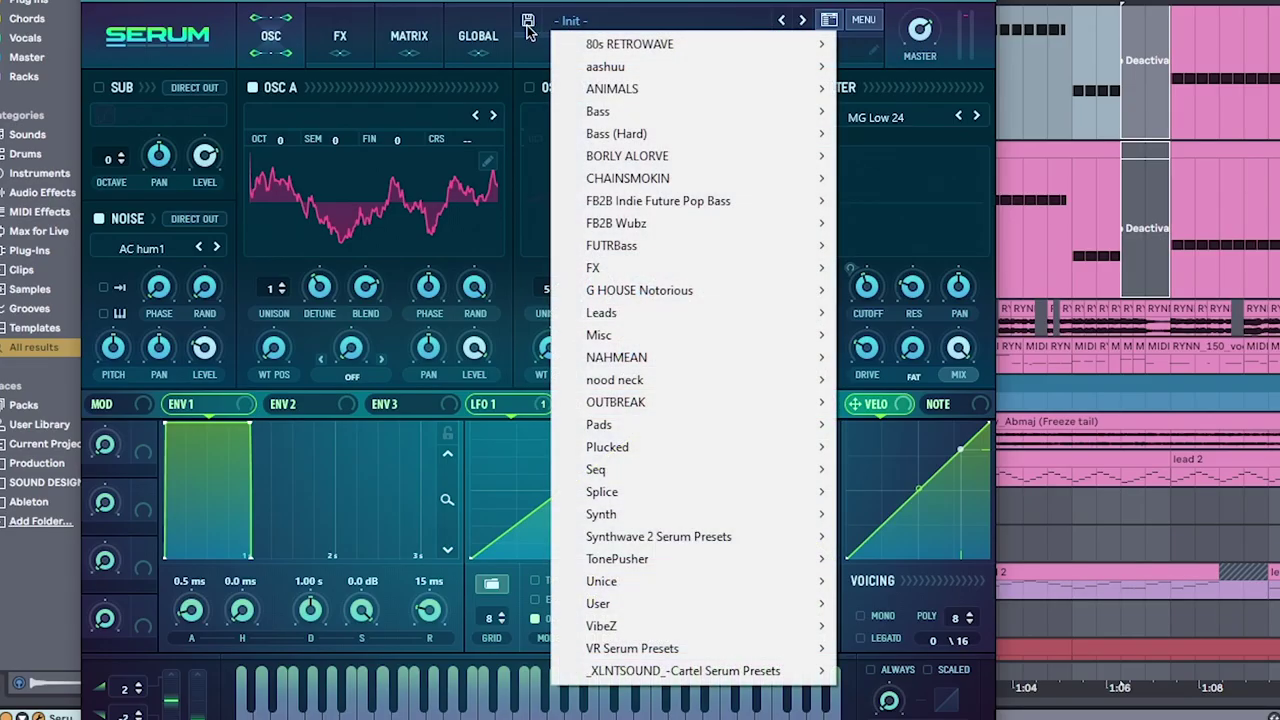
left_click(558, 5)
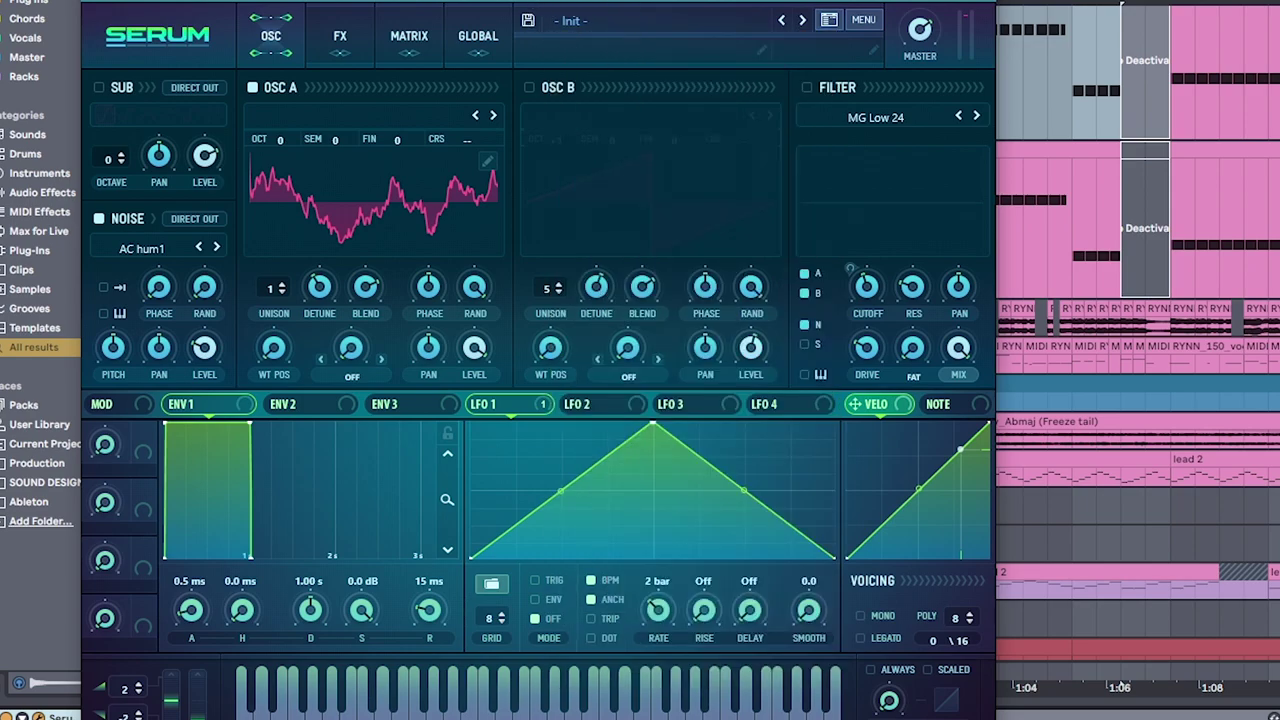
left_click(489, 161)
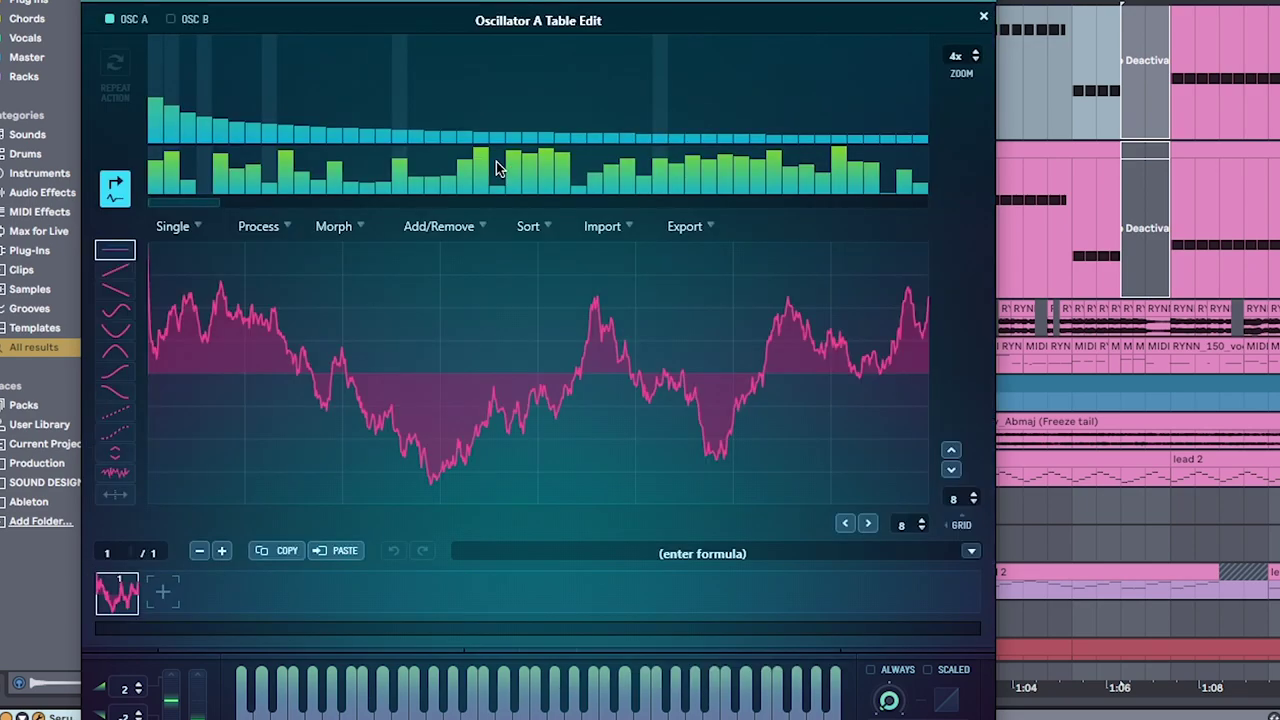
right_click(417, 154)
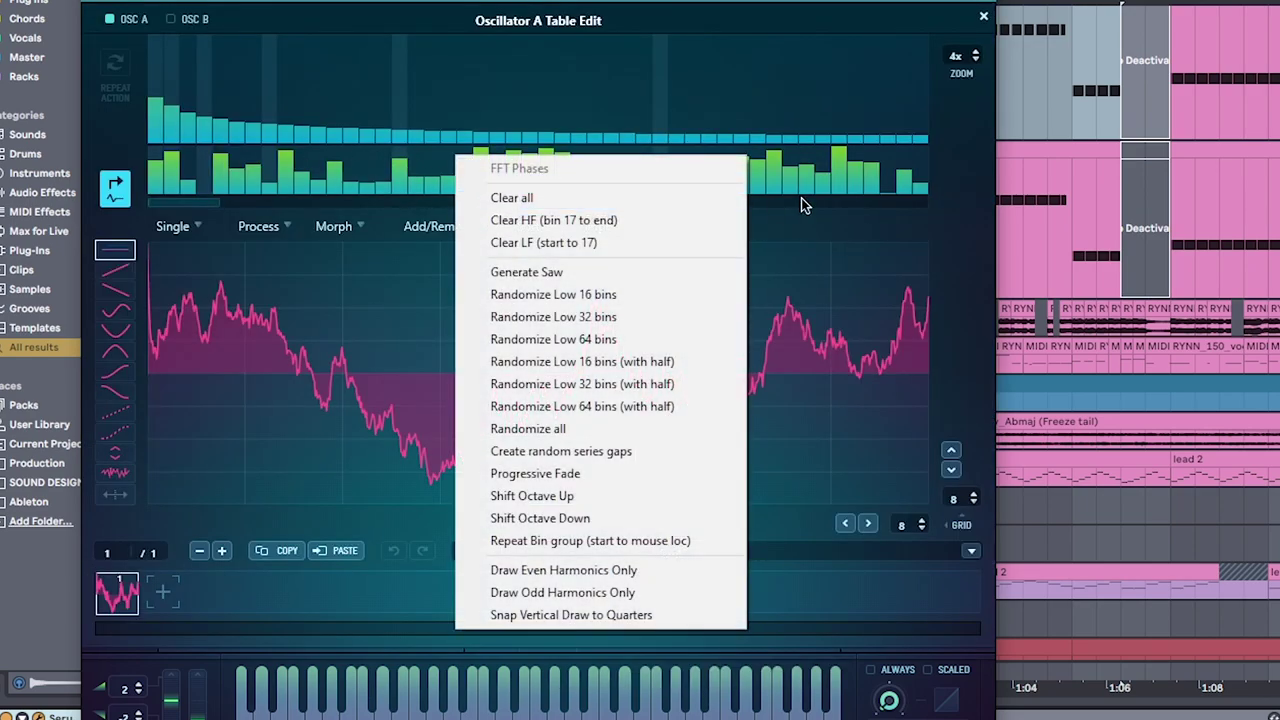
left_click(491, 429)
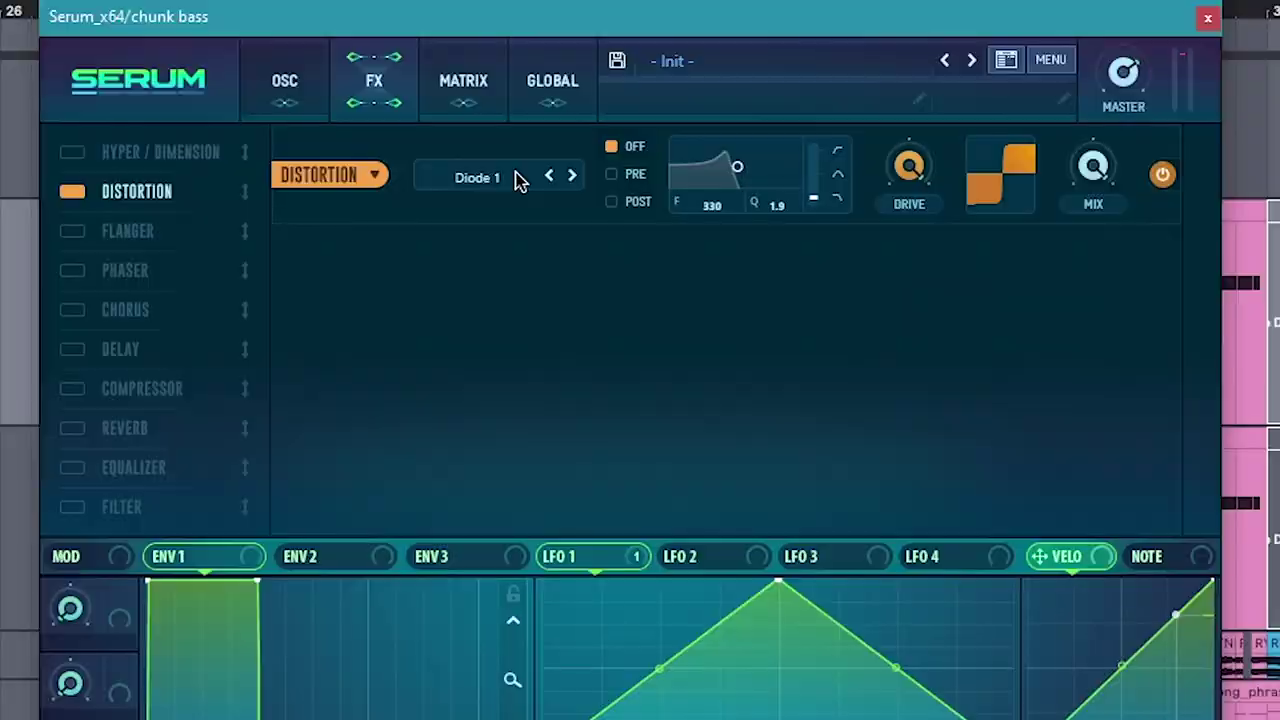
Set Serum's distortion to Diode 1 and switch on the OTT compressor
left_click(518, 180)
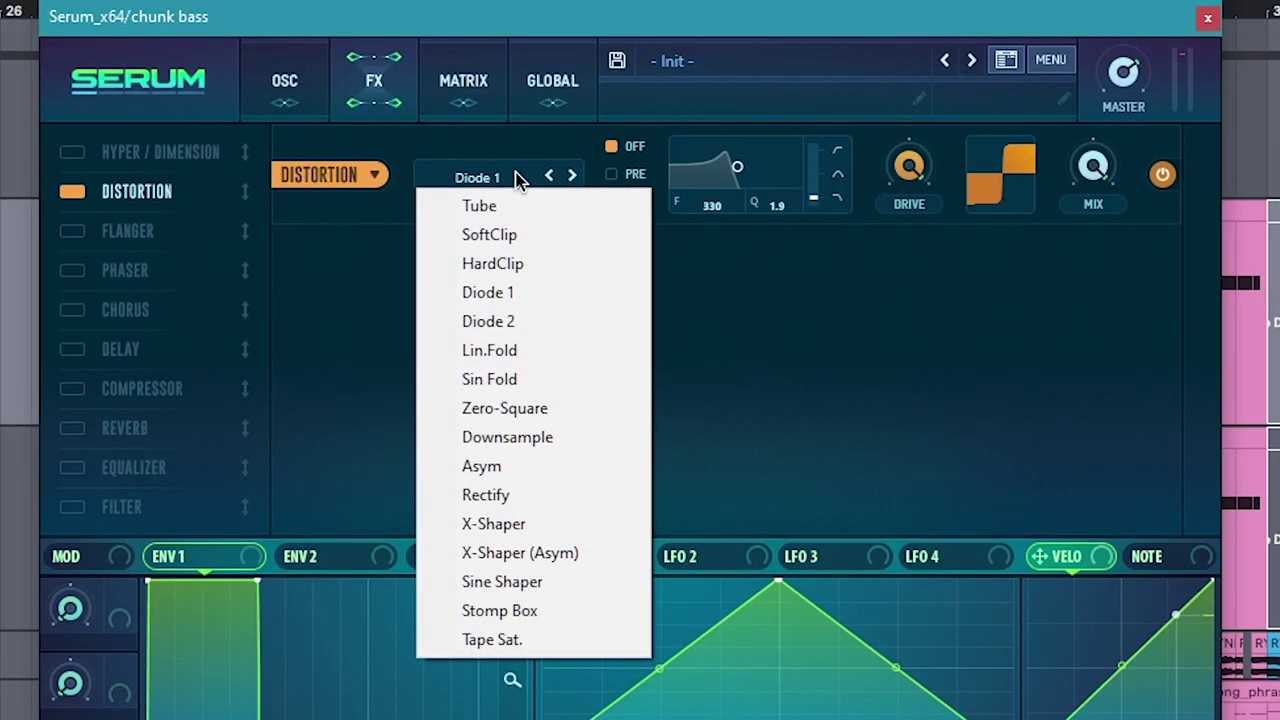
left_click(498, 294)
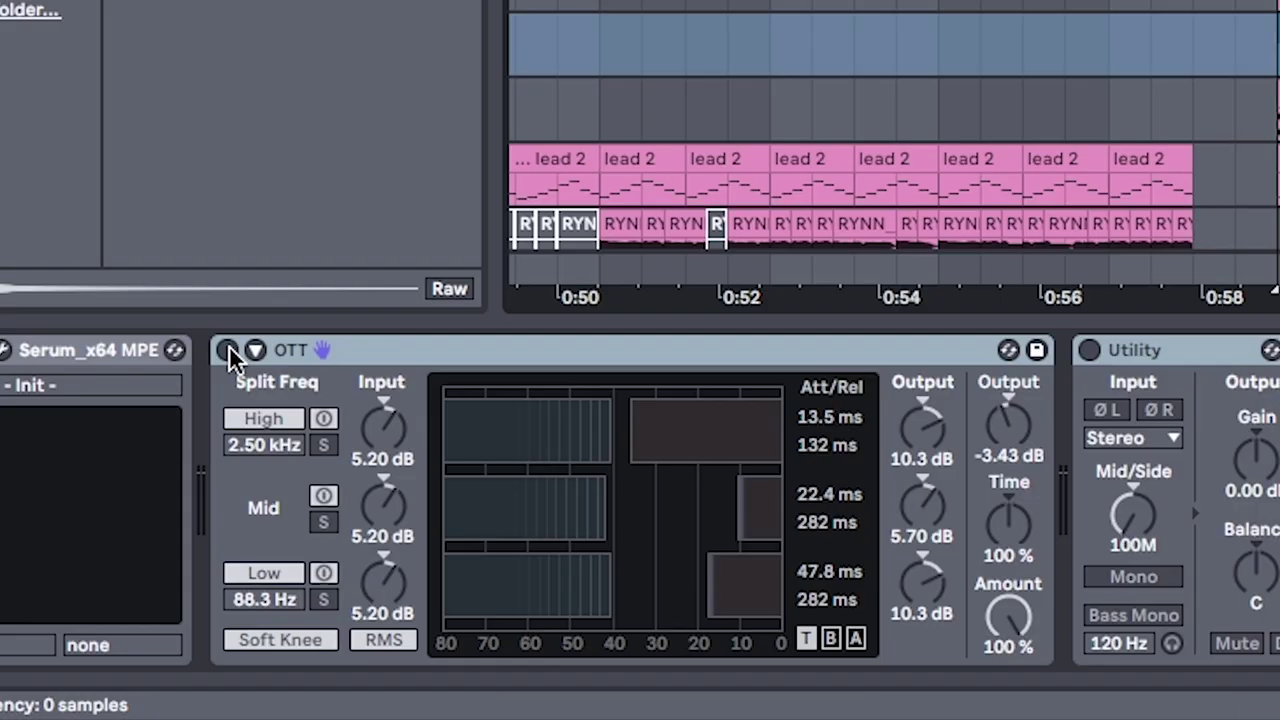
left_click(228, 351)
Check the Utility's Mid/Side options and the OTT device, then play the bass
left_click(1133, 515)
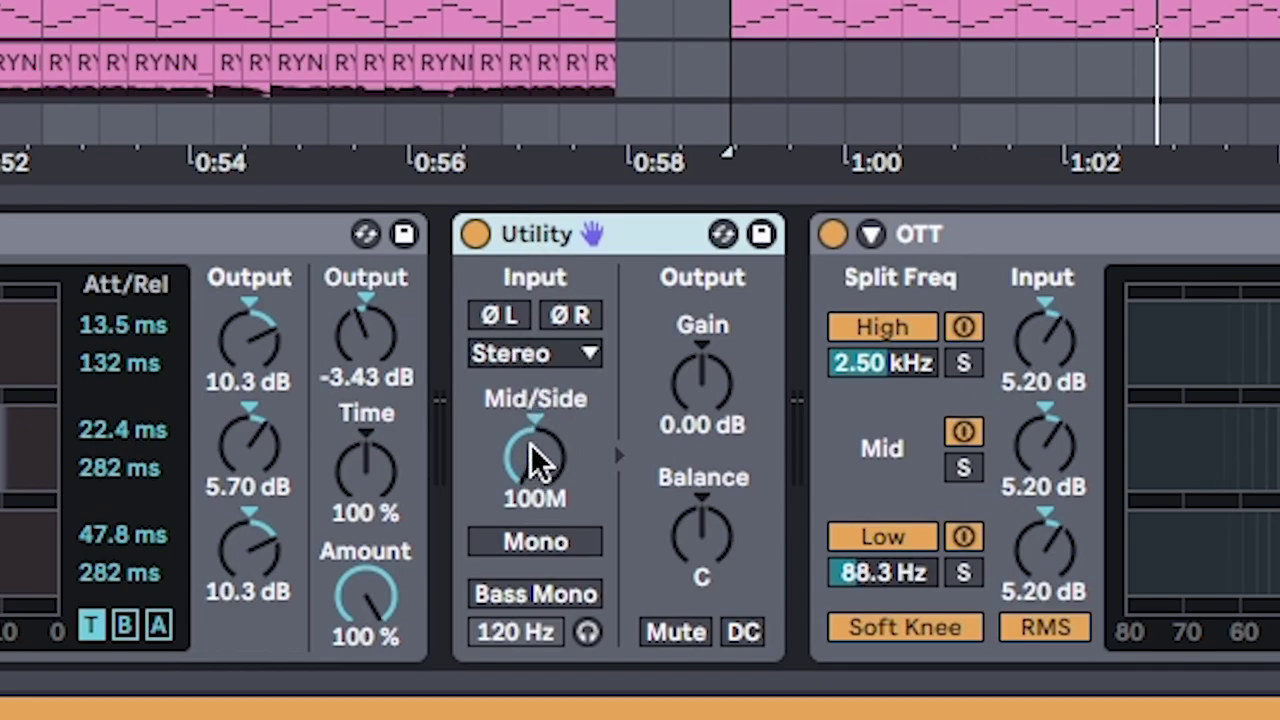
right_click(549, 404)
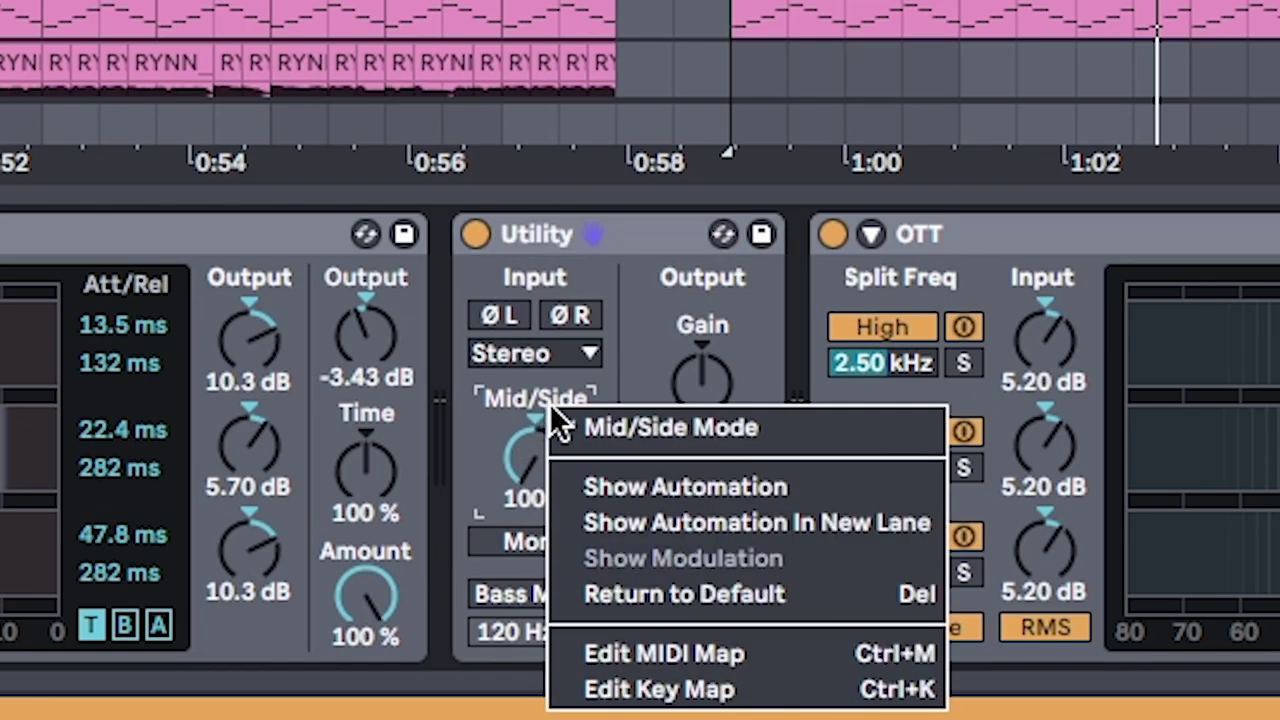
left_click(543, 452)
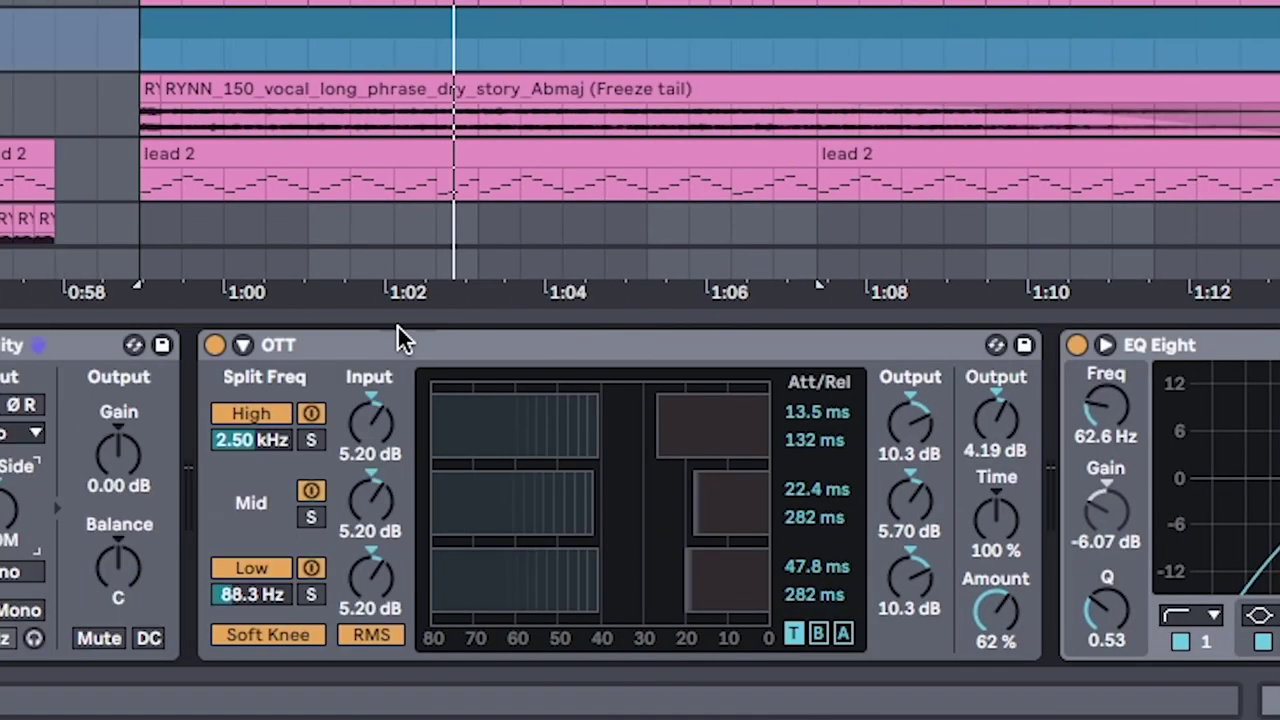
left_click(453, 352)
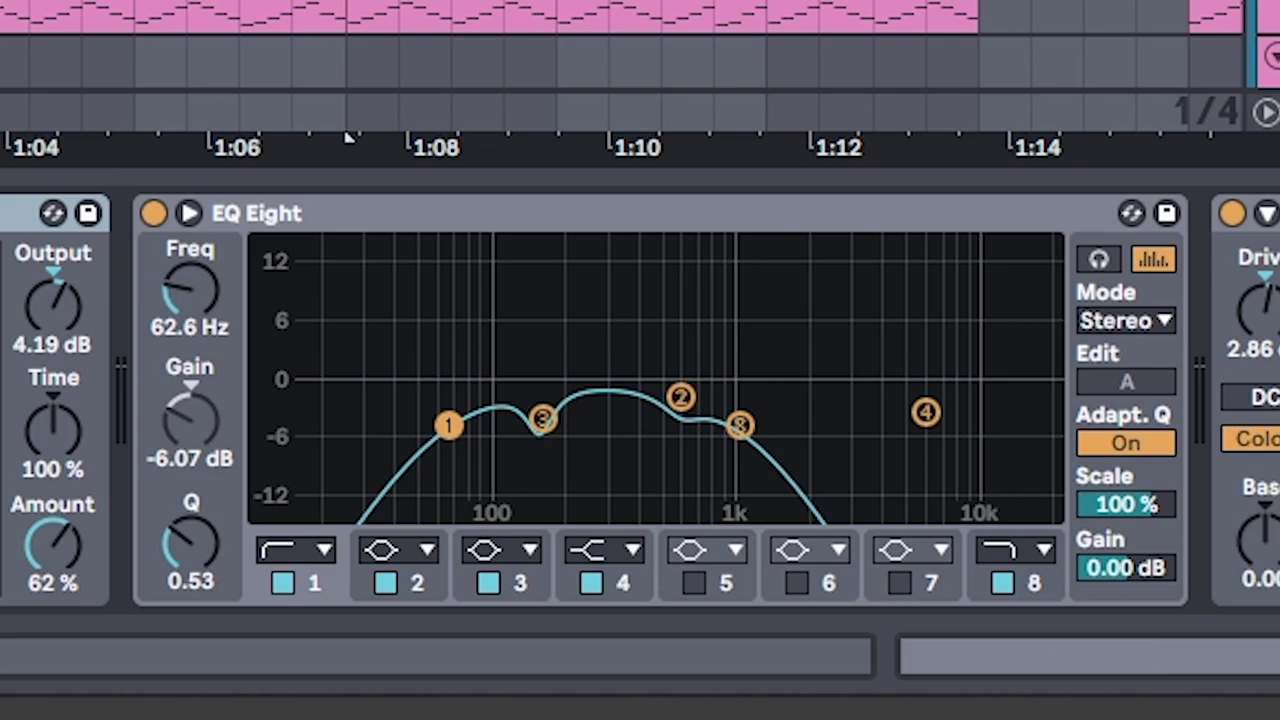
key("space")
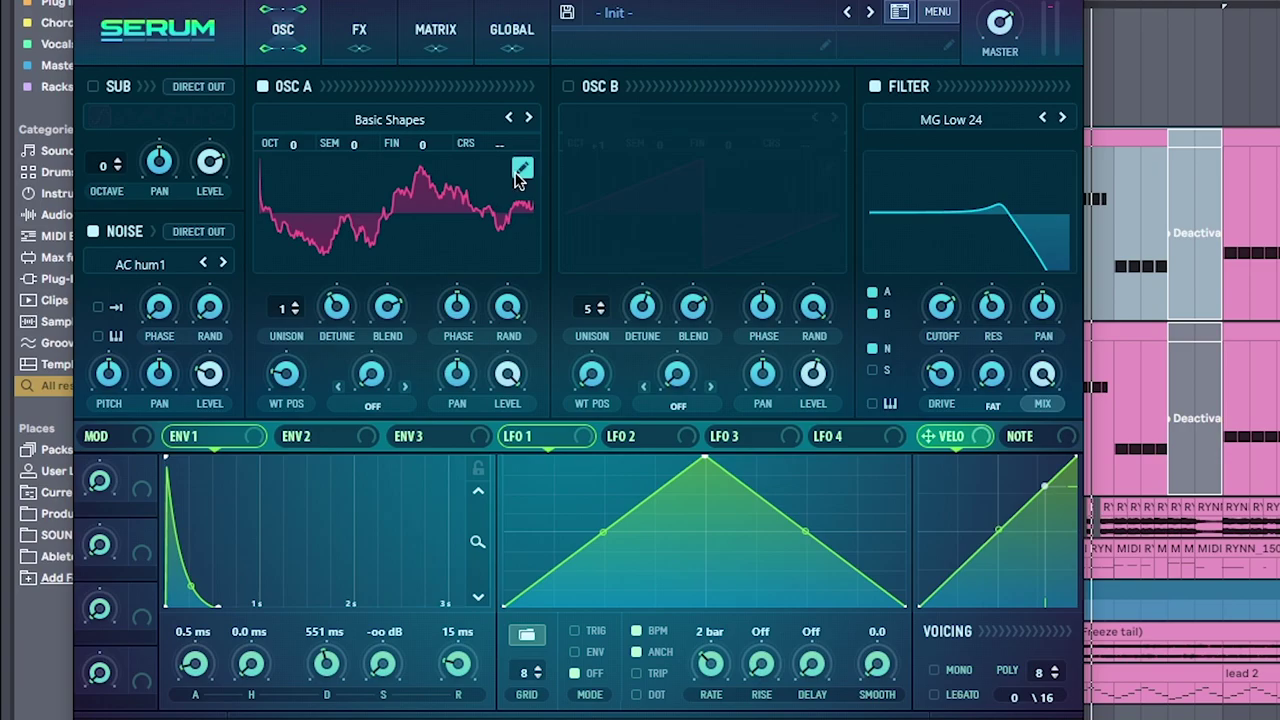
Move EQ Eight's low-cut band 1 to 198 Hz, Q 0.63, while auditioning playback
left_click(521, 170)
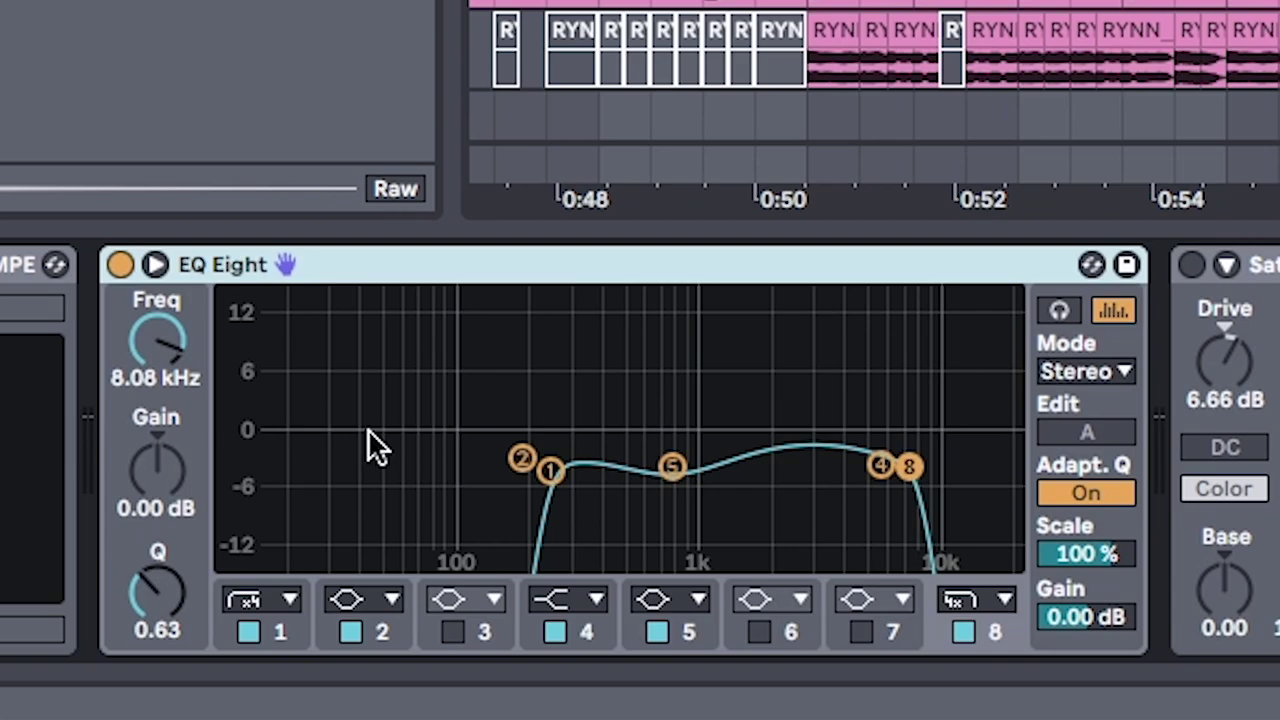
key("space")
mouse_move(550, 470)
left_mouse_down()
mouse_move(455, 473)
mouse_move(586, 466)
mouse_move(529, 465)
left_mouse_up()
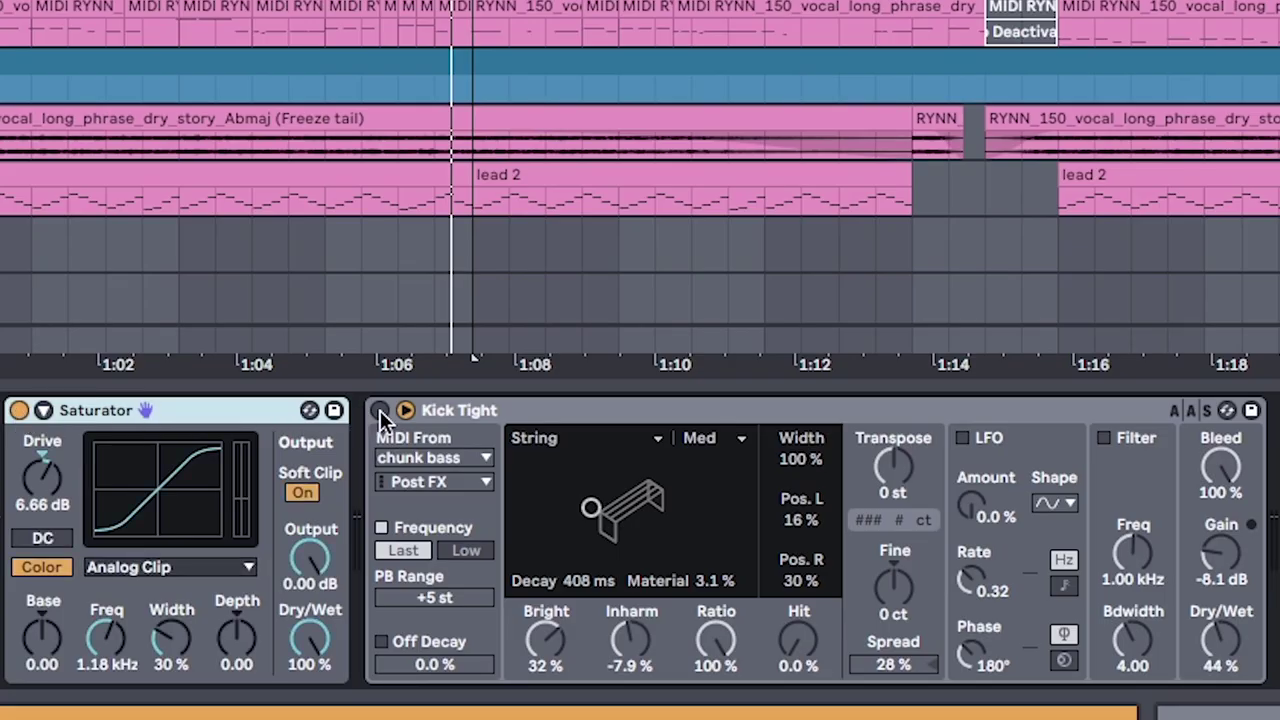
Enable the Kick Tight and OTT devices and play the drop to hear them
left_click(380, 411)
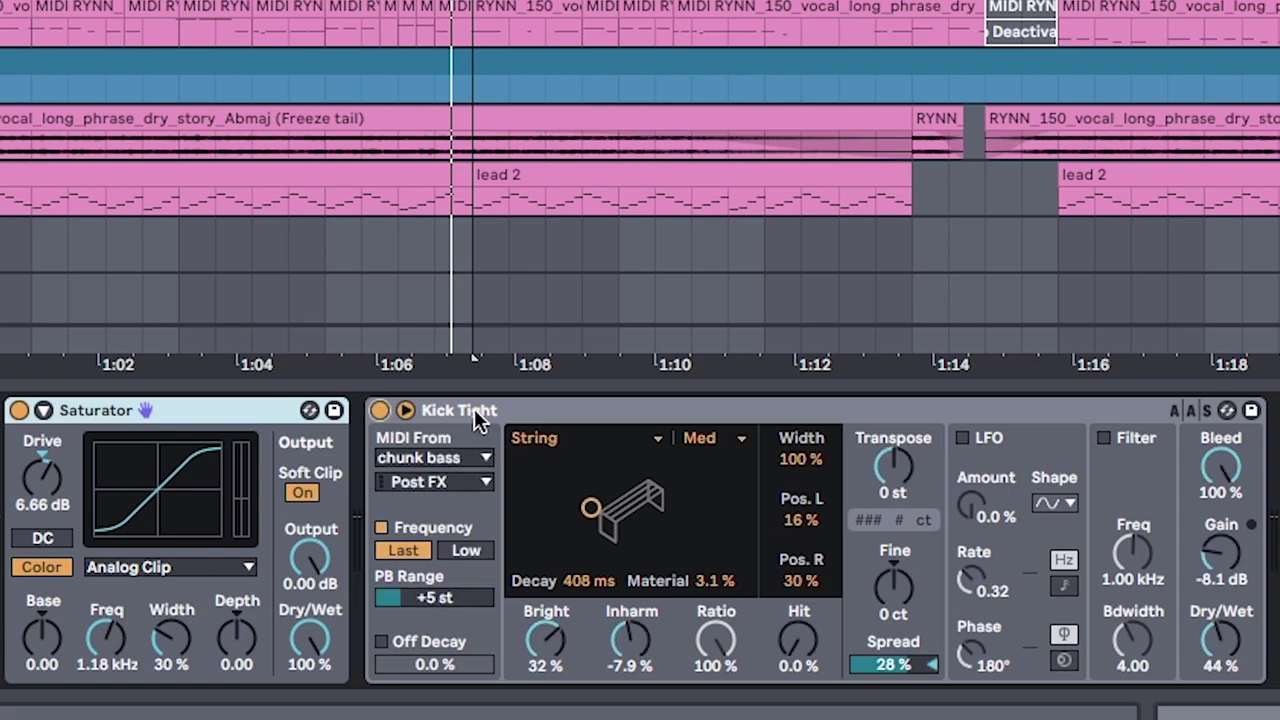
scroll(560, 418, "right", 5)
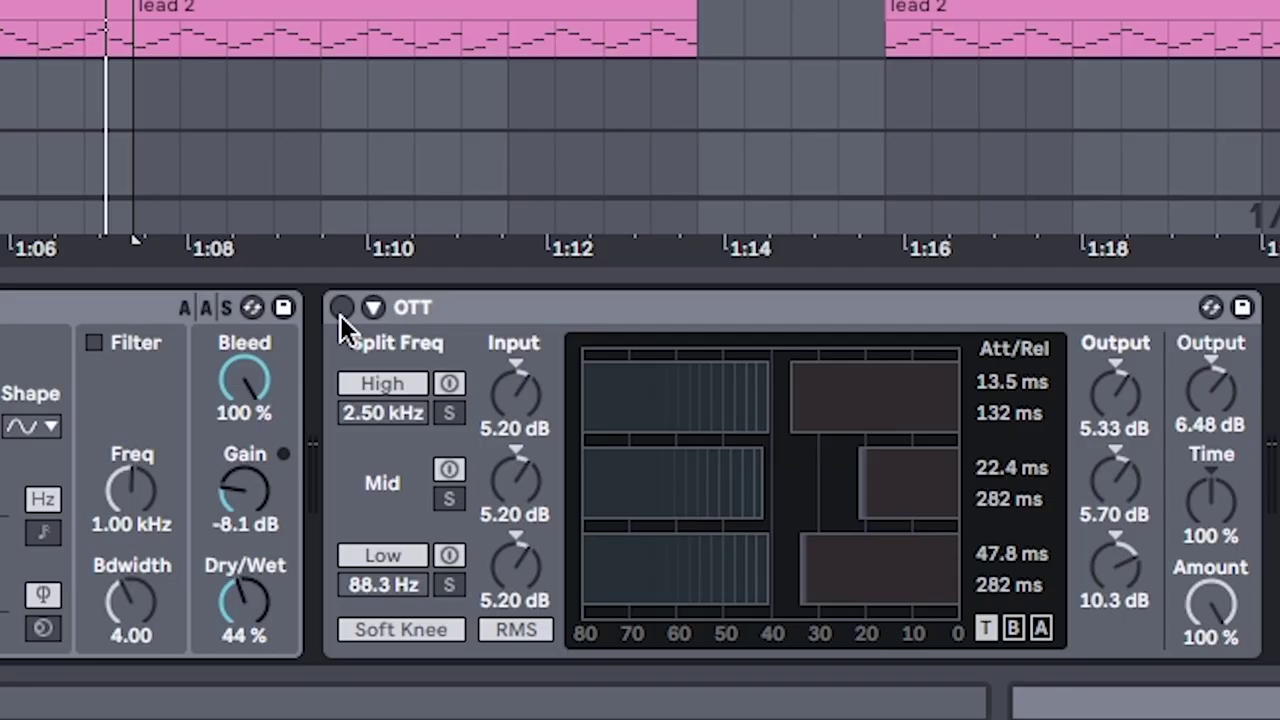
left_click(341, 308)
key("space")
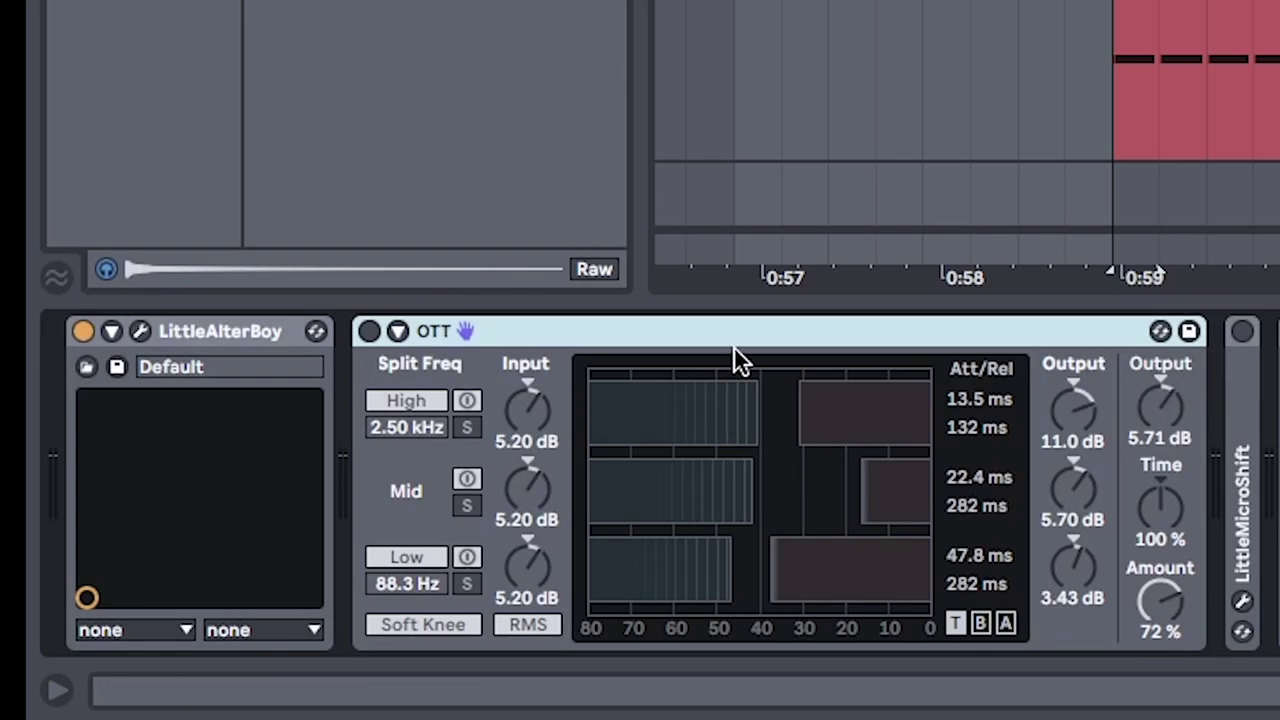
Switch on OTT, LittlePlate, EQ Eight and SmoothOperator in the vocal chop chain, and open Little AlterBoy
left_click(369, 330)
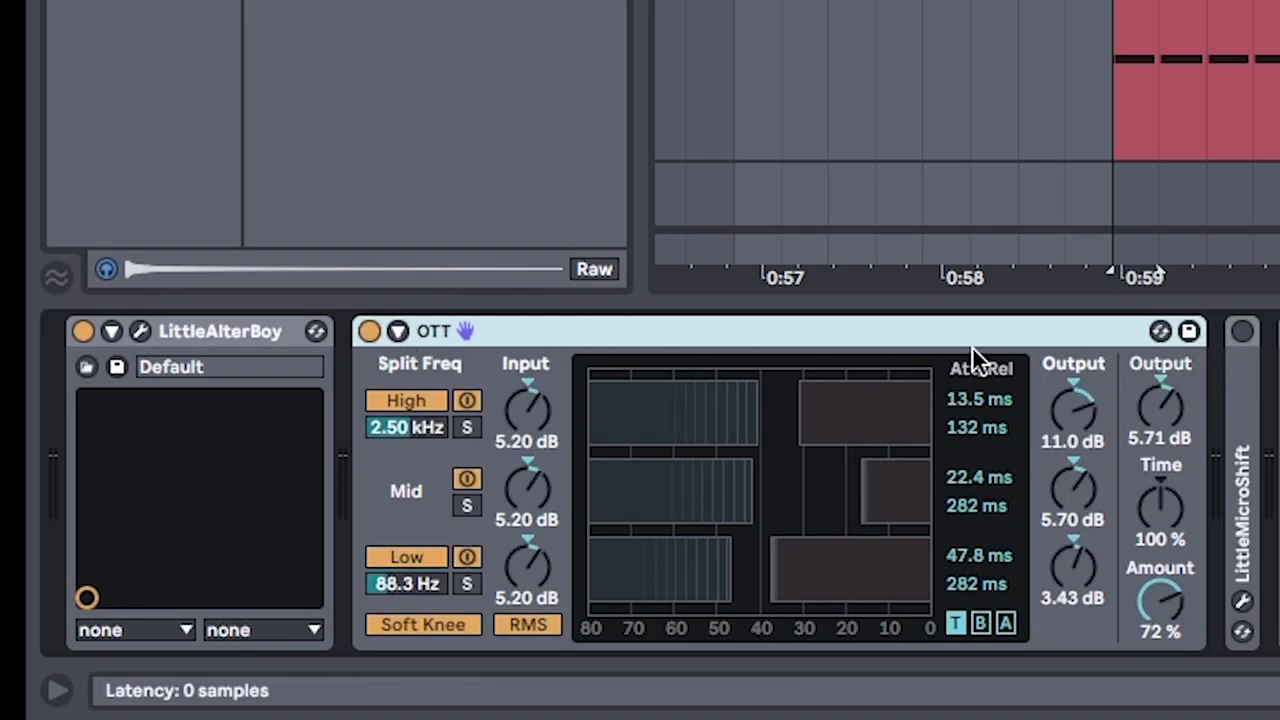
left_click(141, 331)
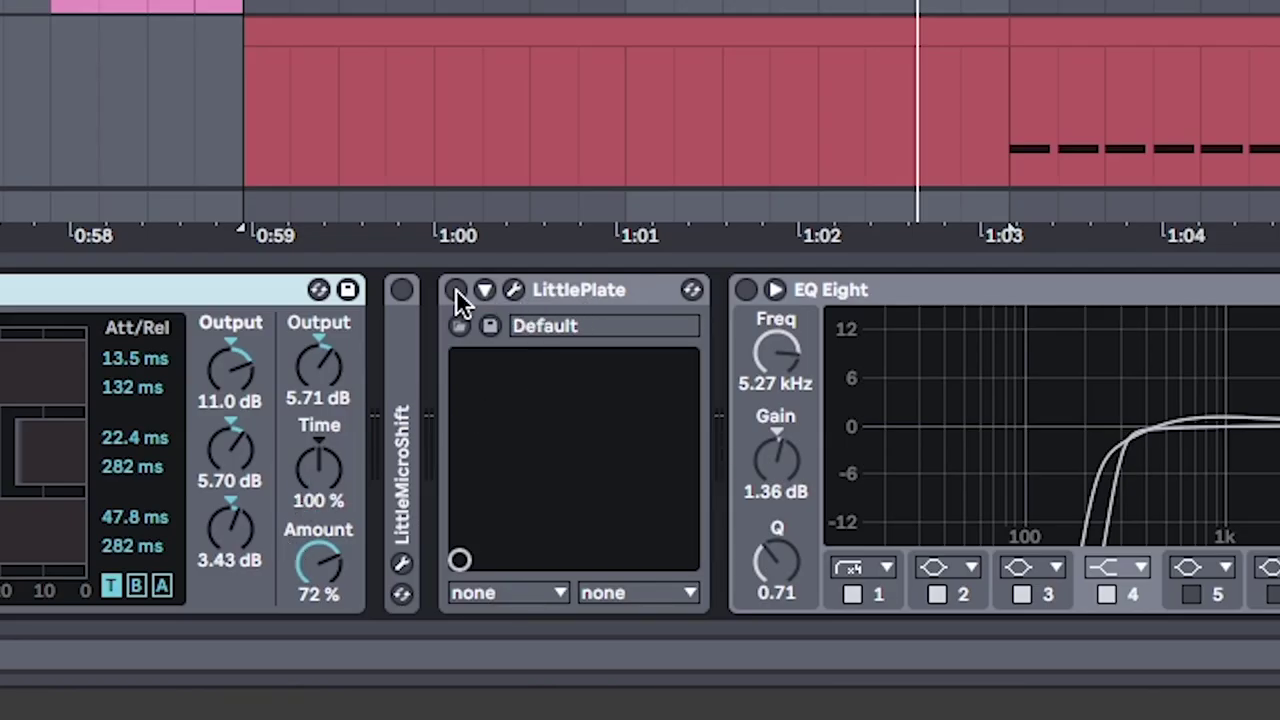
left_click(456, 289)
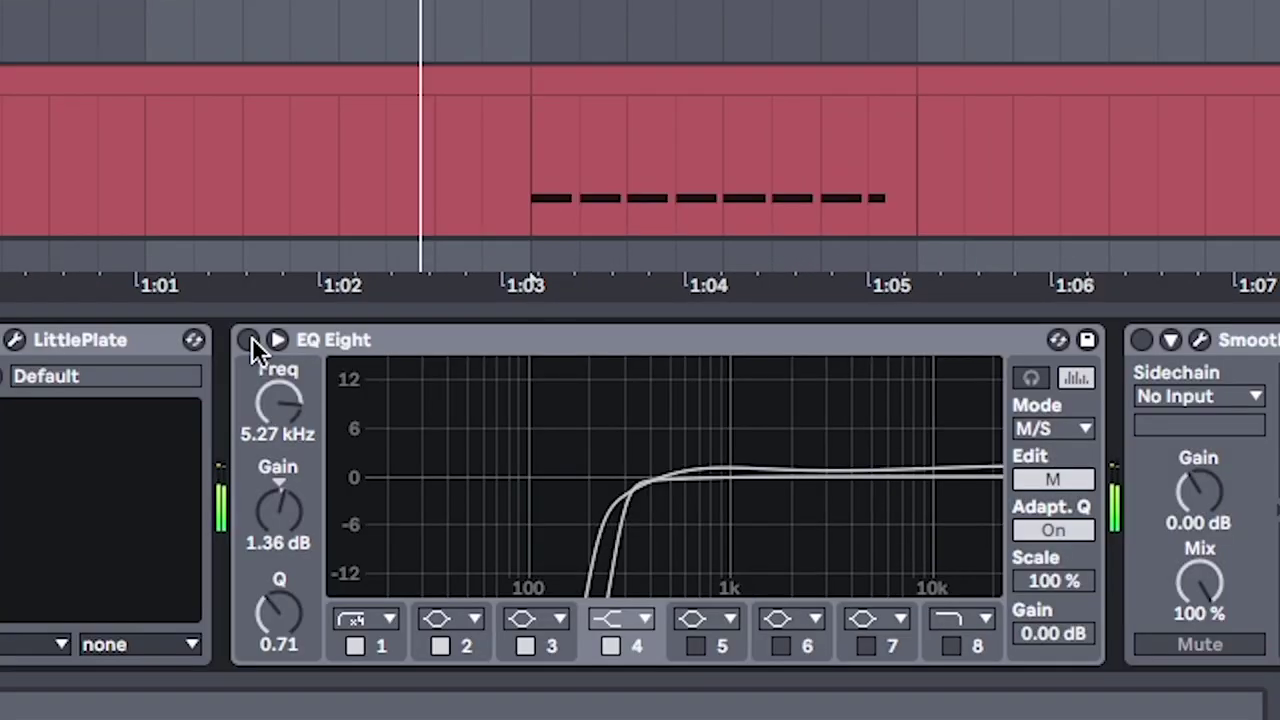
left_click(249, 339)
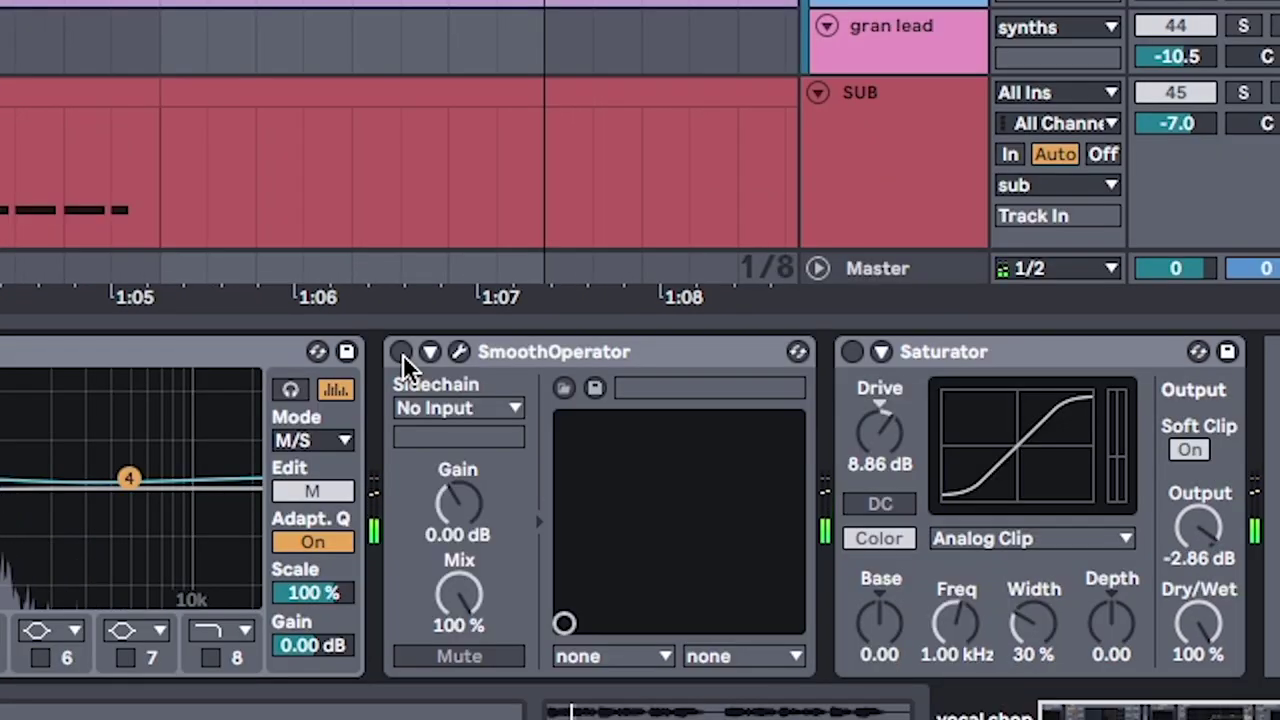
left_click(1139, 341)
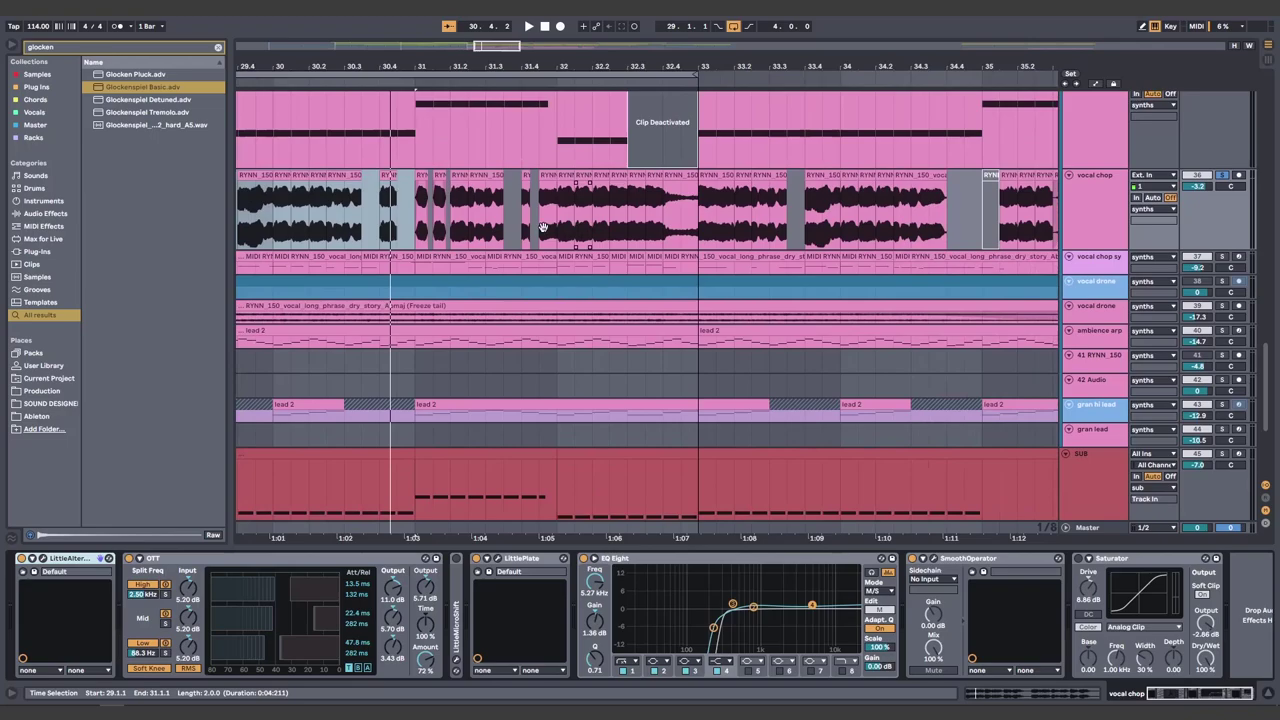
Open the bar-36 vocal chop slice in Clip View, showing Texture warp and +7 st transpose
scroll(543, 228, "right", 5)
left_click(765, 210)
scroll(765, 210, "right", 4)
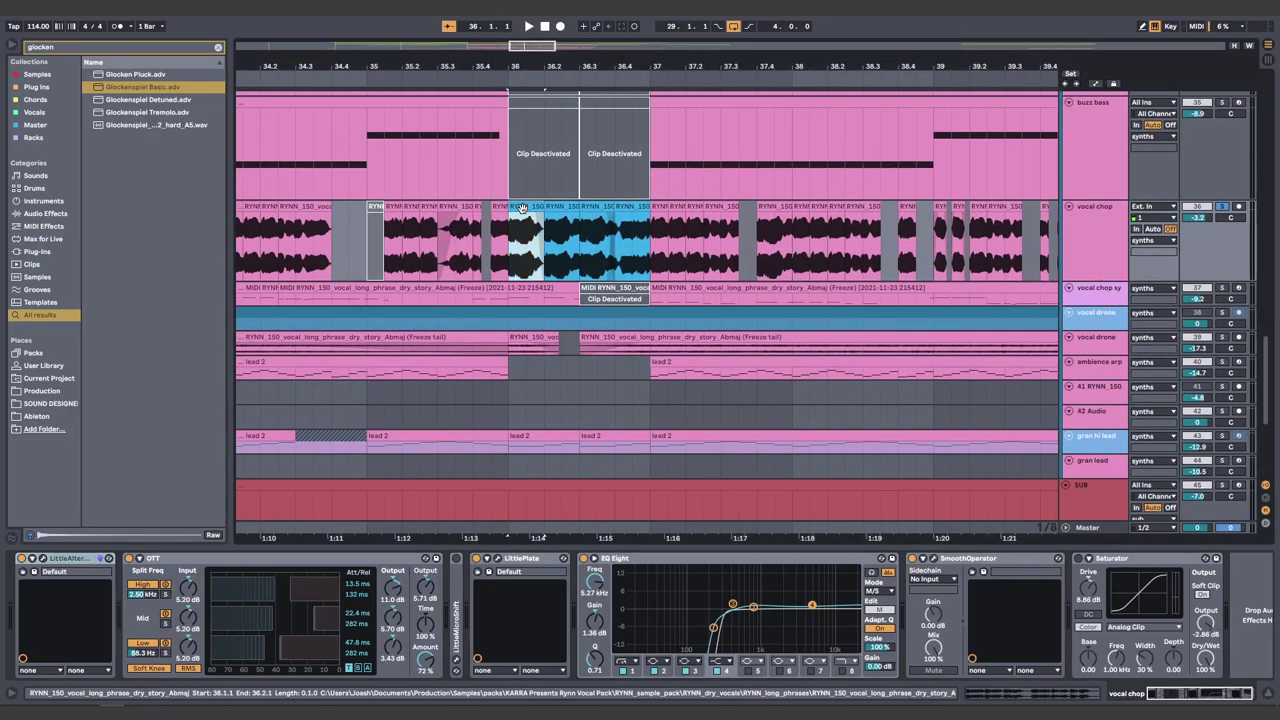
double_click(522, 208)
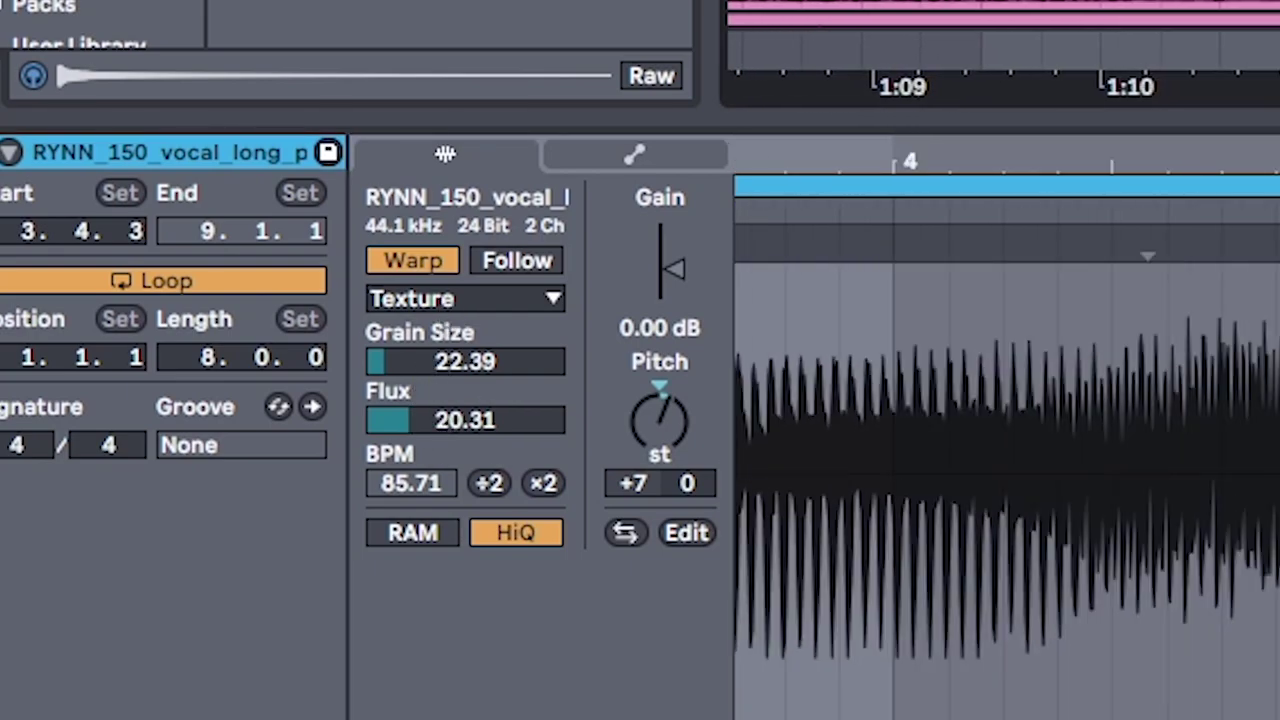
scroll(966, 309, "down", 3)
scroll(420, 468, "up", 5)
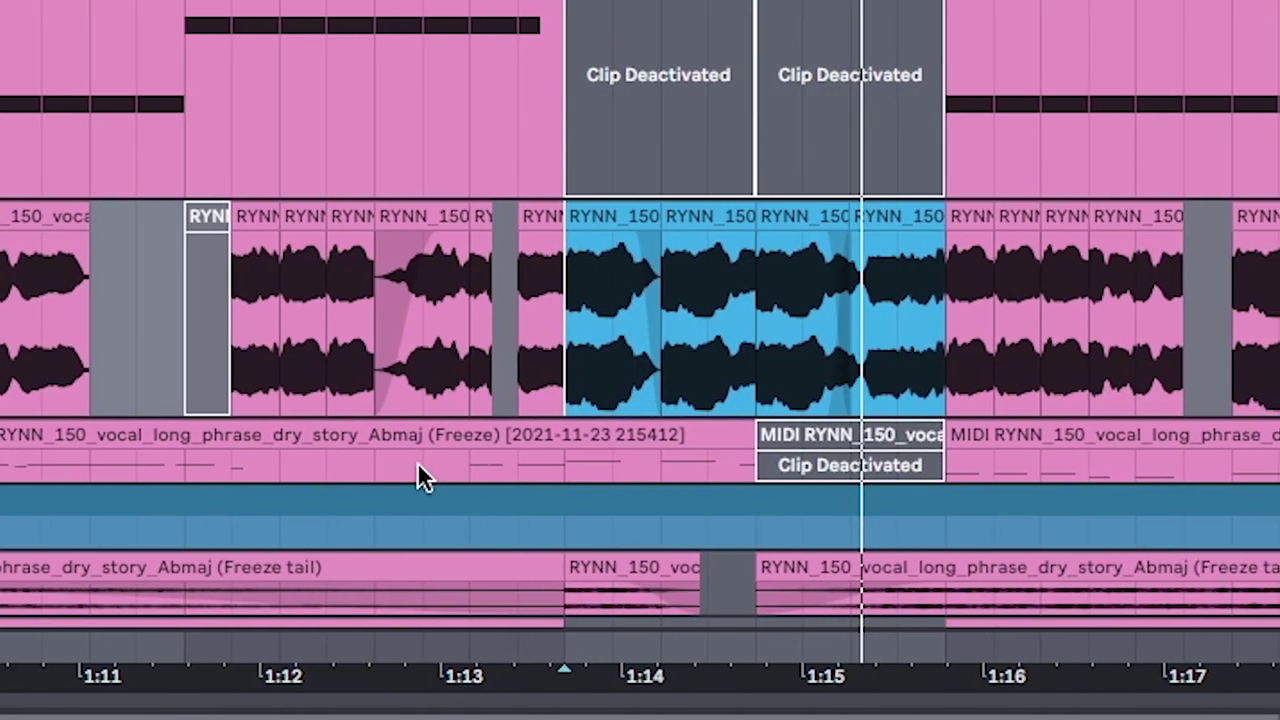
scroll(426, 441, "right", 2)
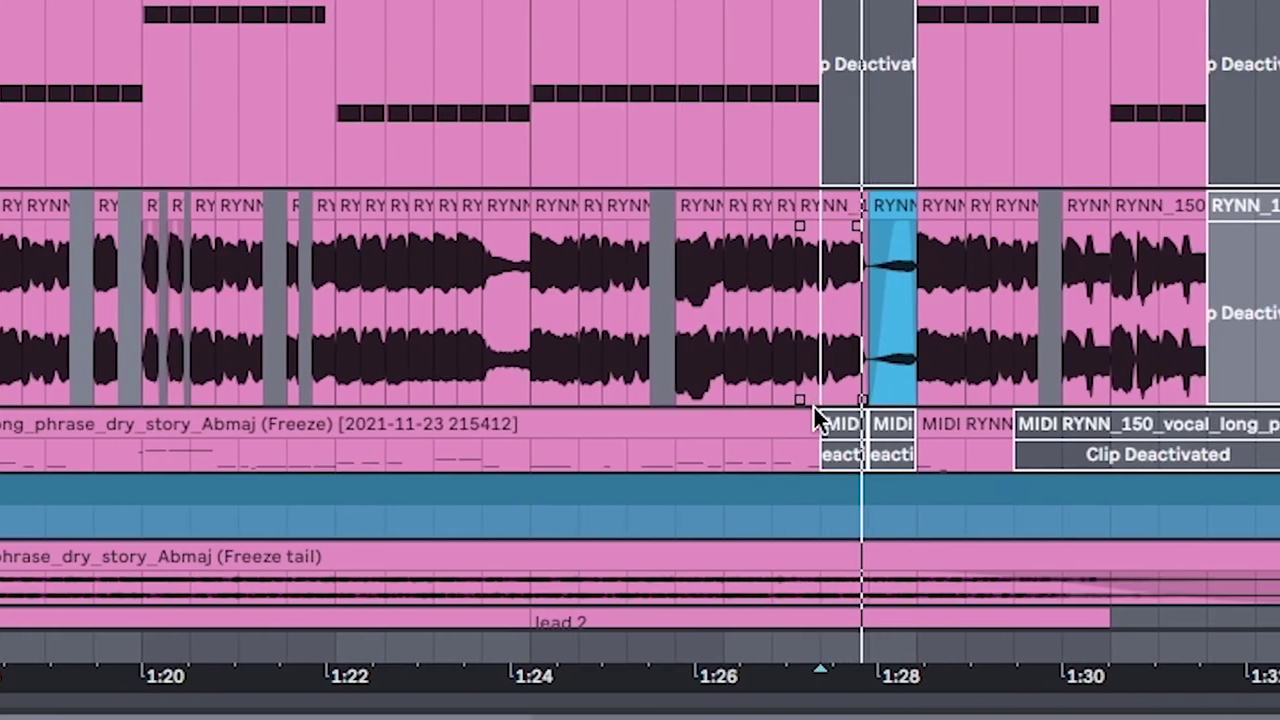
scroll(750, 380, "down", 2)
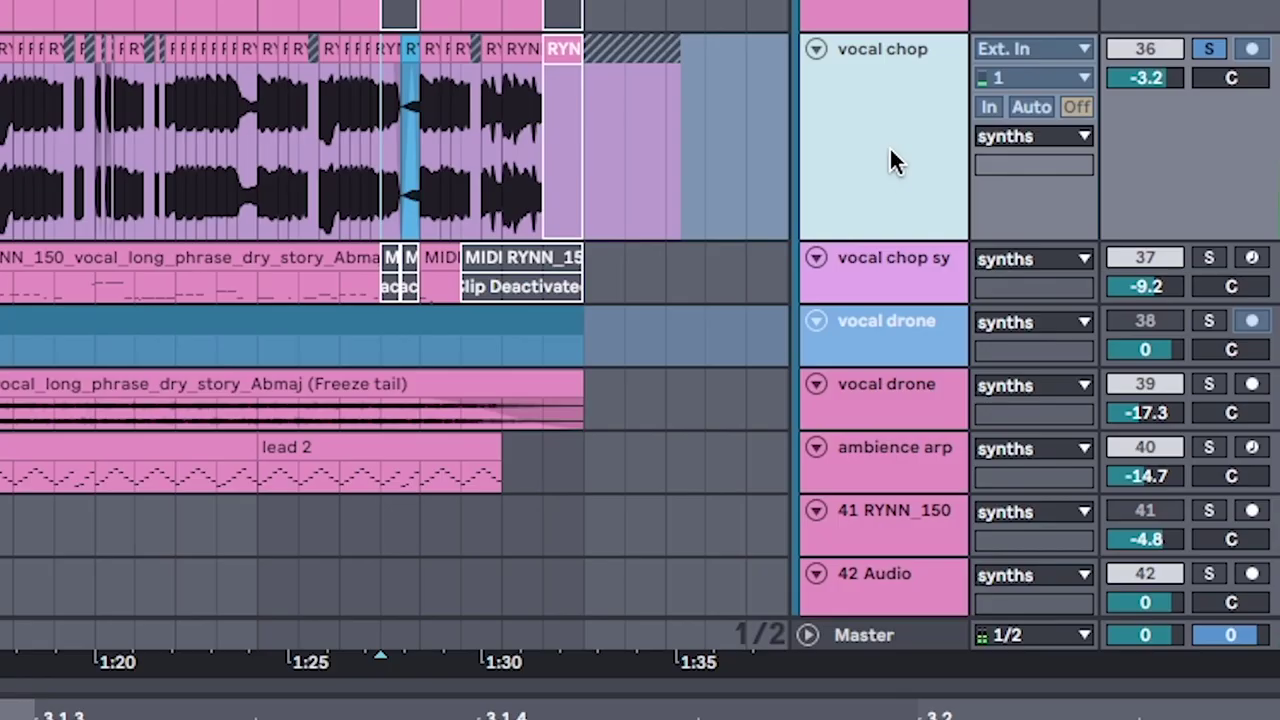
Add new audio and MIDI tracks, copy the vocal chops to the audio track, and consolidate them
key("ctrl+t")
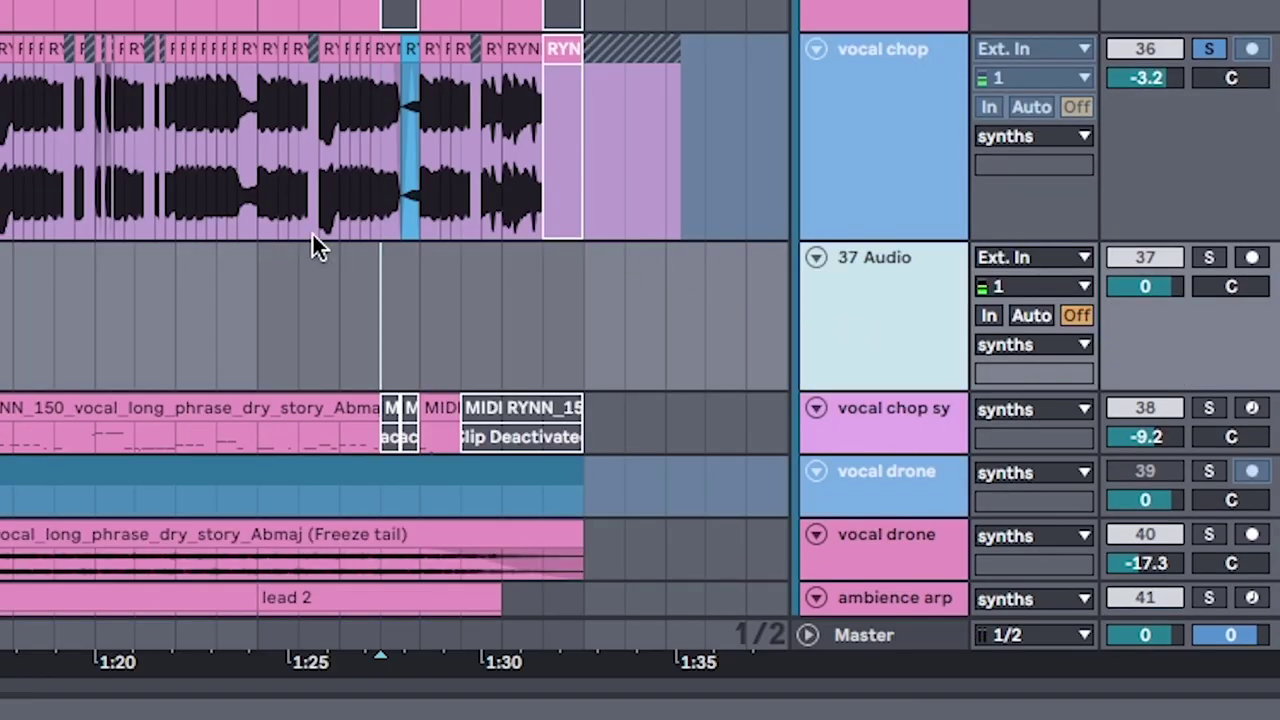
key("ctrl+shift+t")
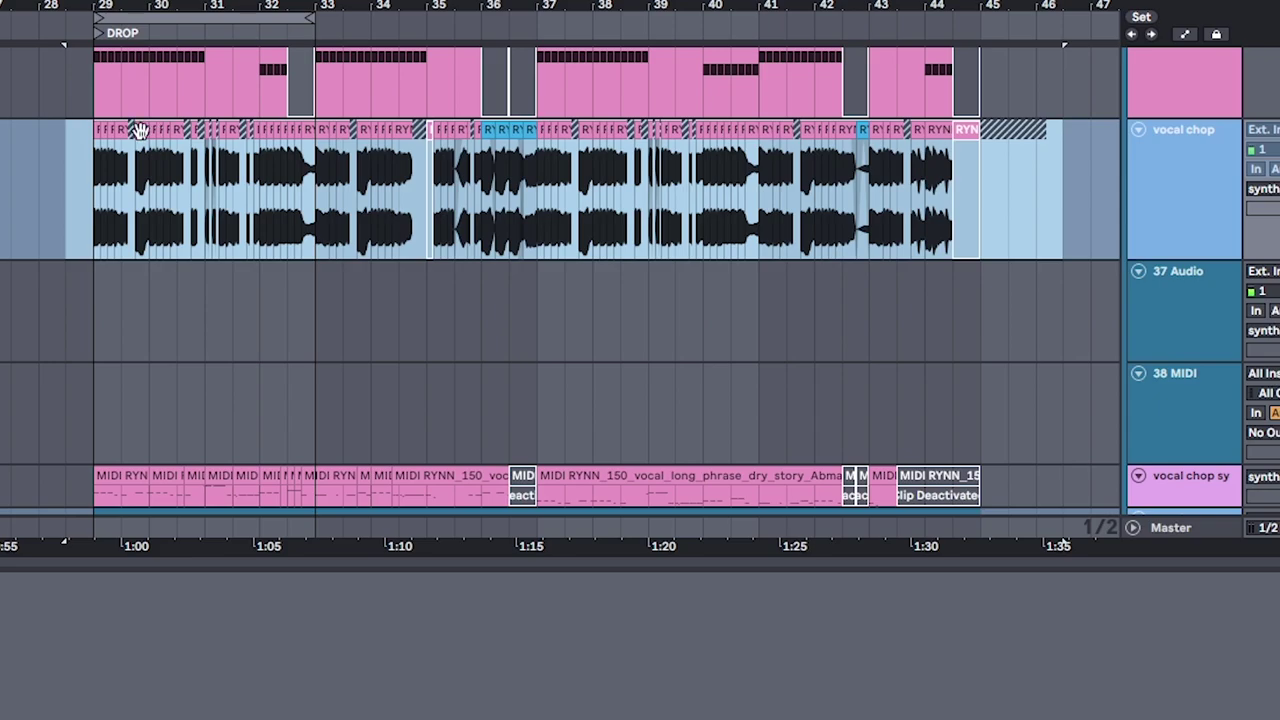
left_click_drag(140, 131, 149, 320)
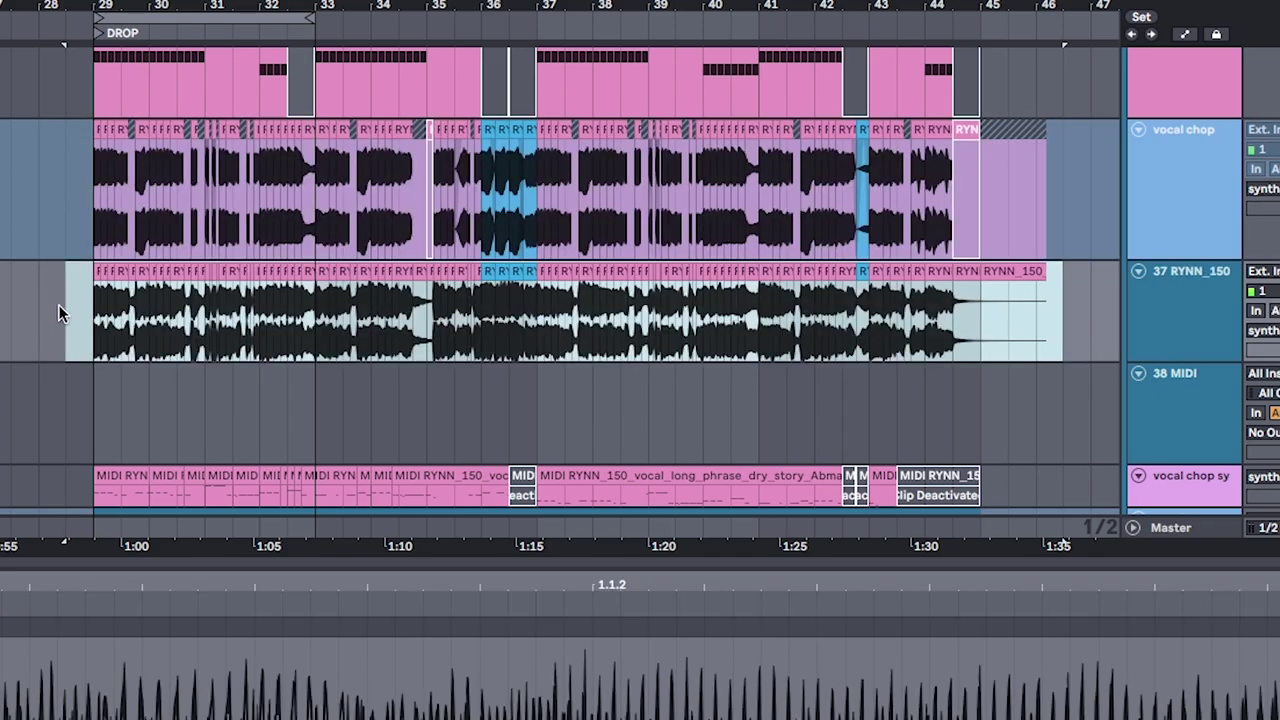
right_click(144, 270)
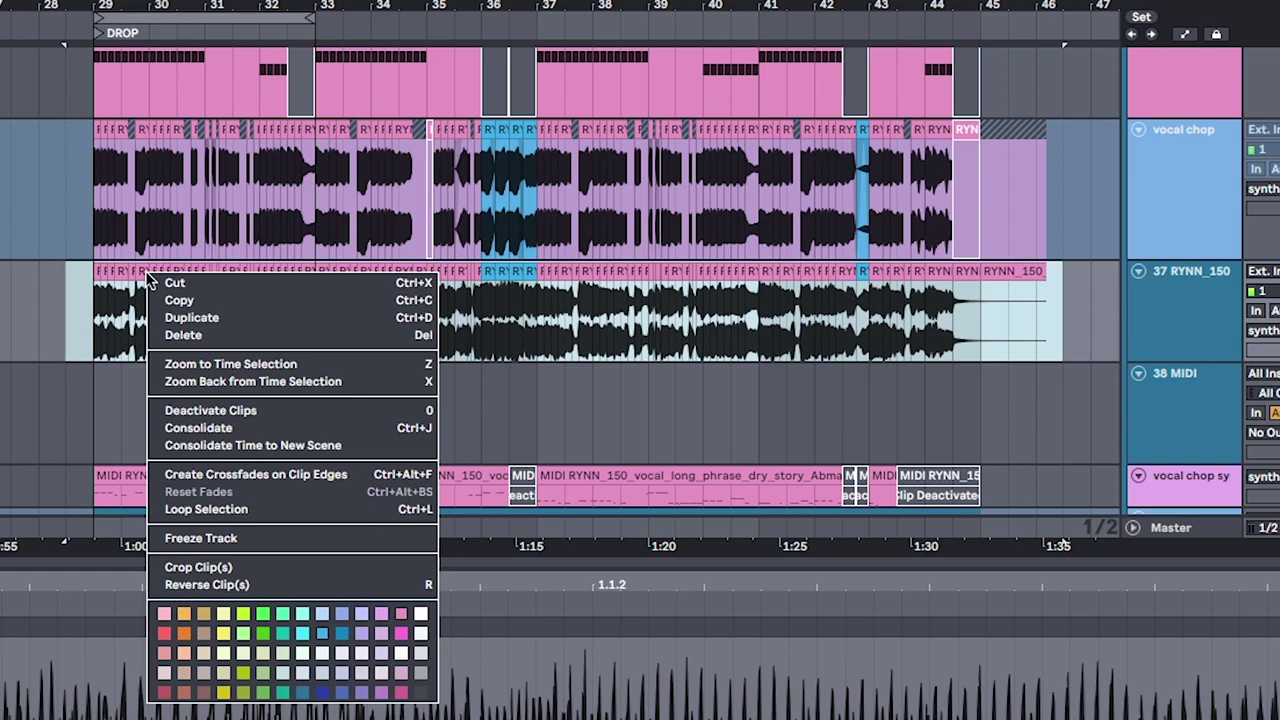
left_click(260, 426)
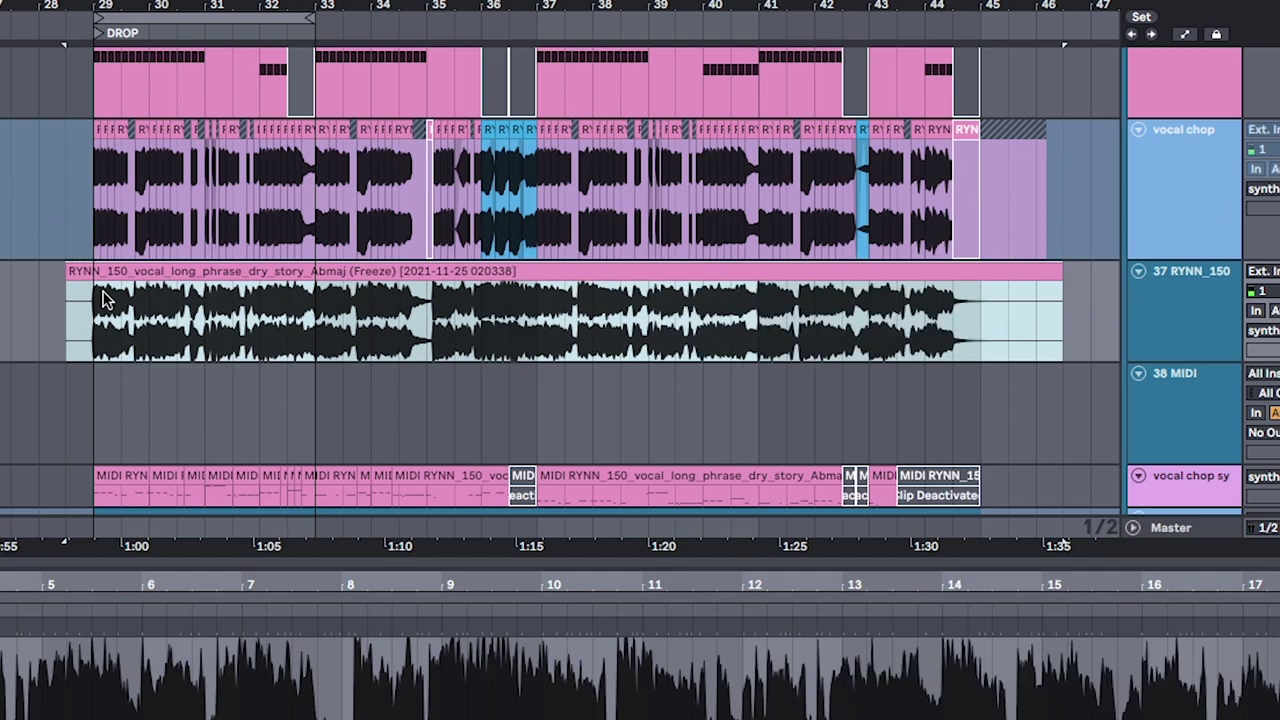
left_click(206, 268)
scroll(206, 268, "down", 1)
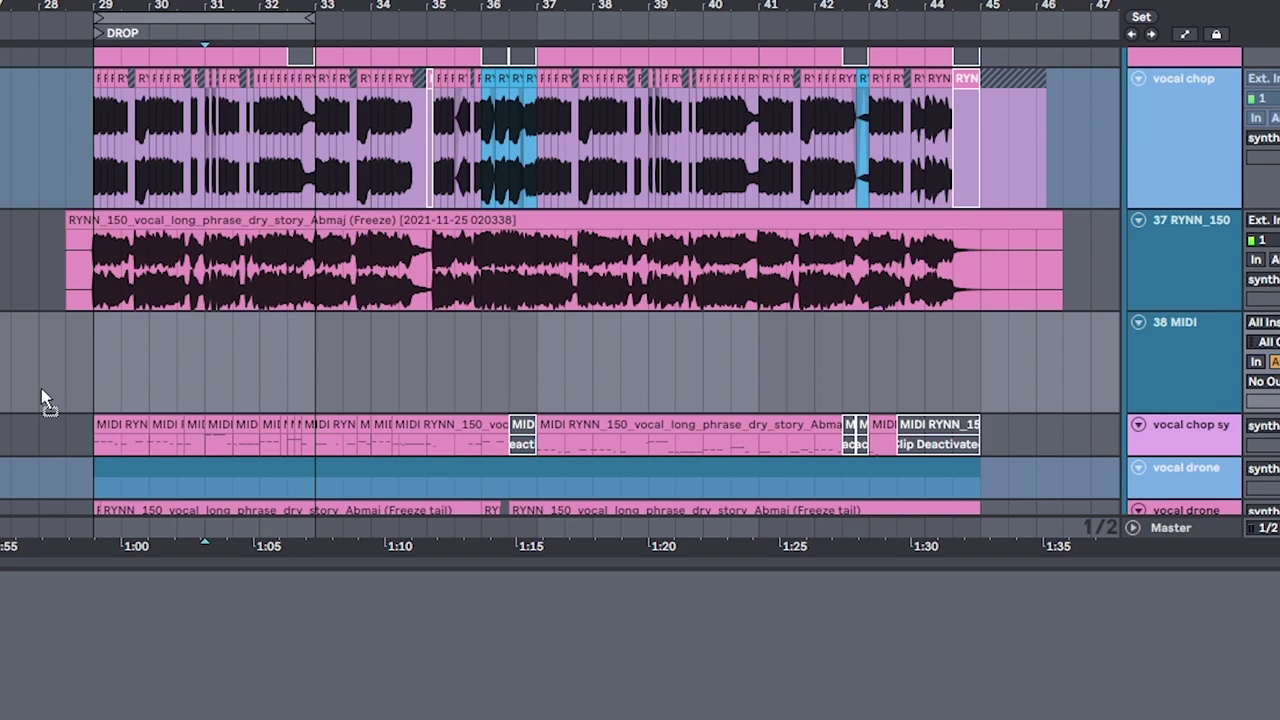
Load Serum on the MIDI track, copy the consolidated vocal there, and convert it with Melody to MIDI
left_click_drag(241, 364, 241, 364)
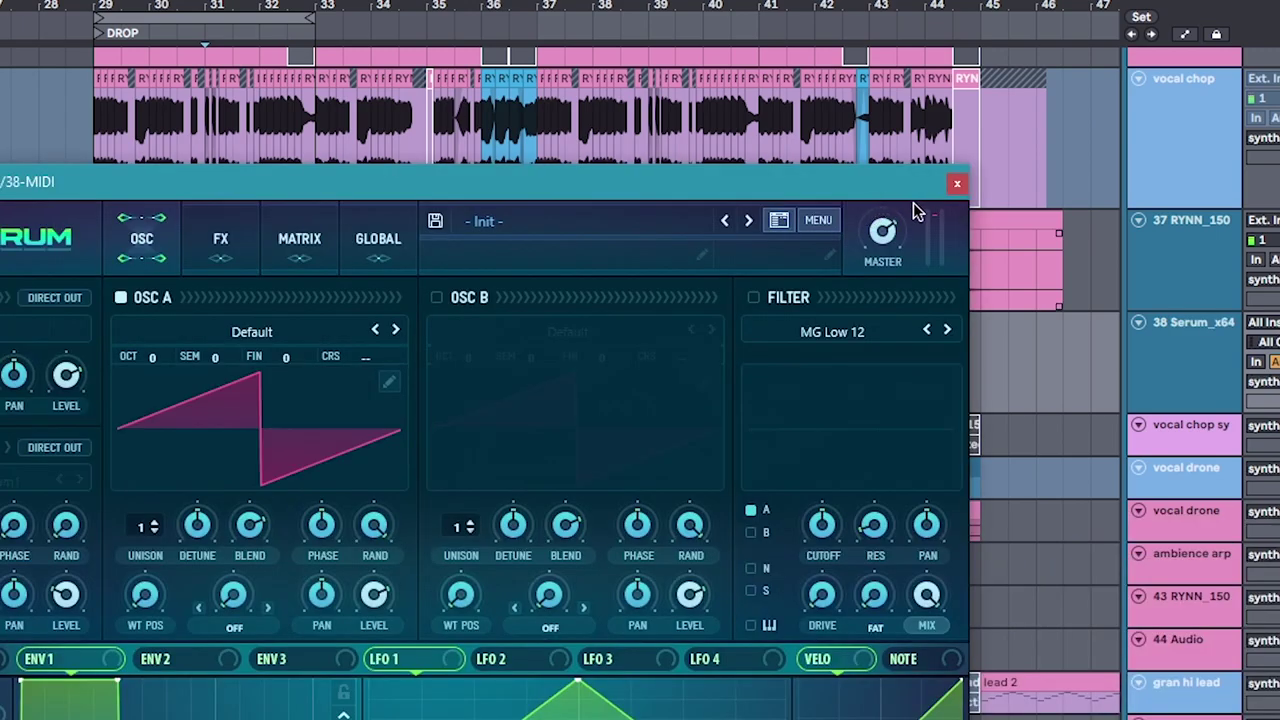
left_click(960, 186)
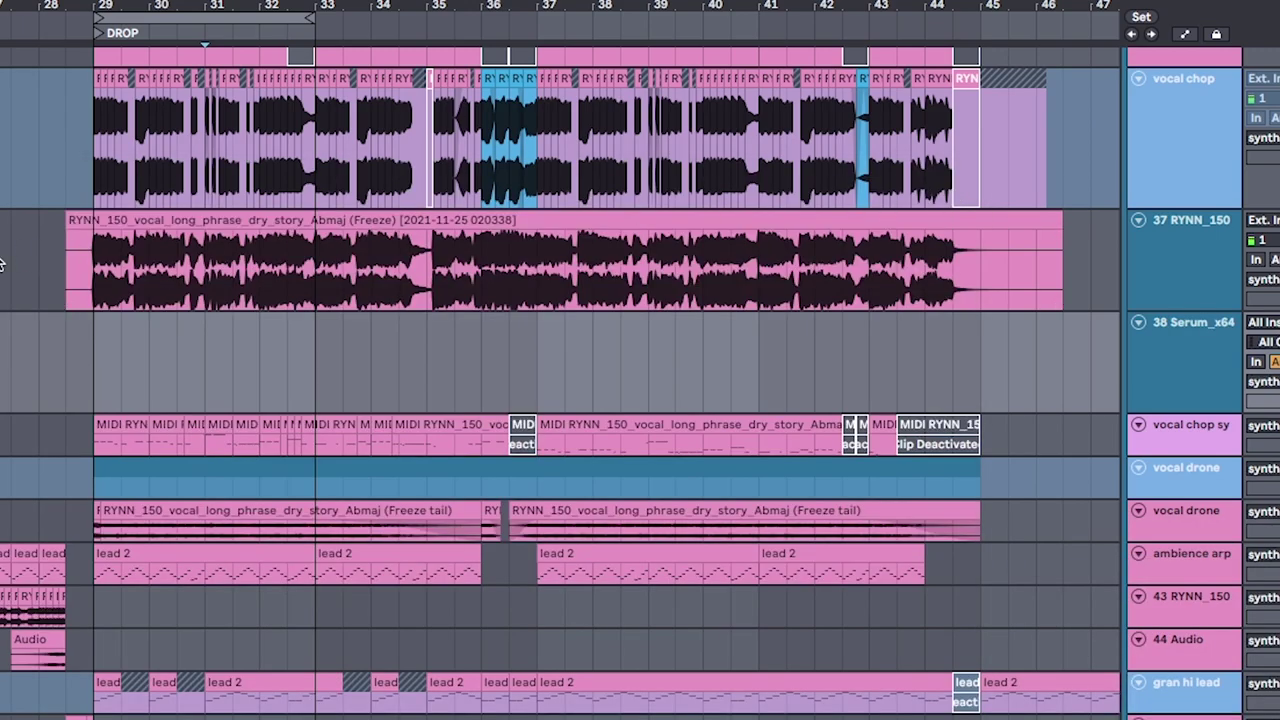
left_click(194, 222)
scroll(194, 222, "right", 1)
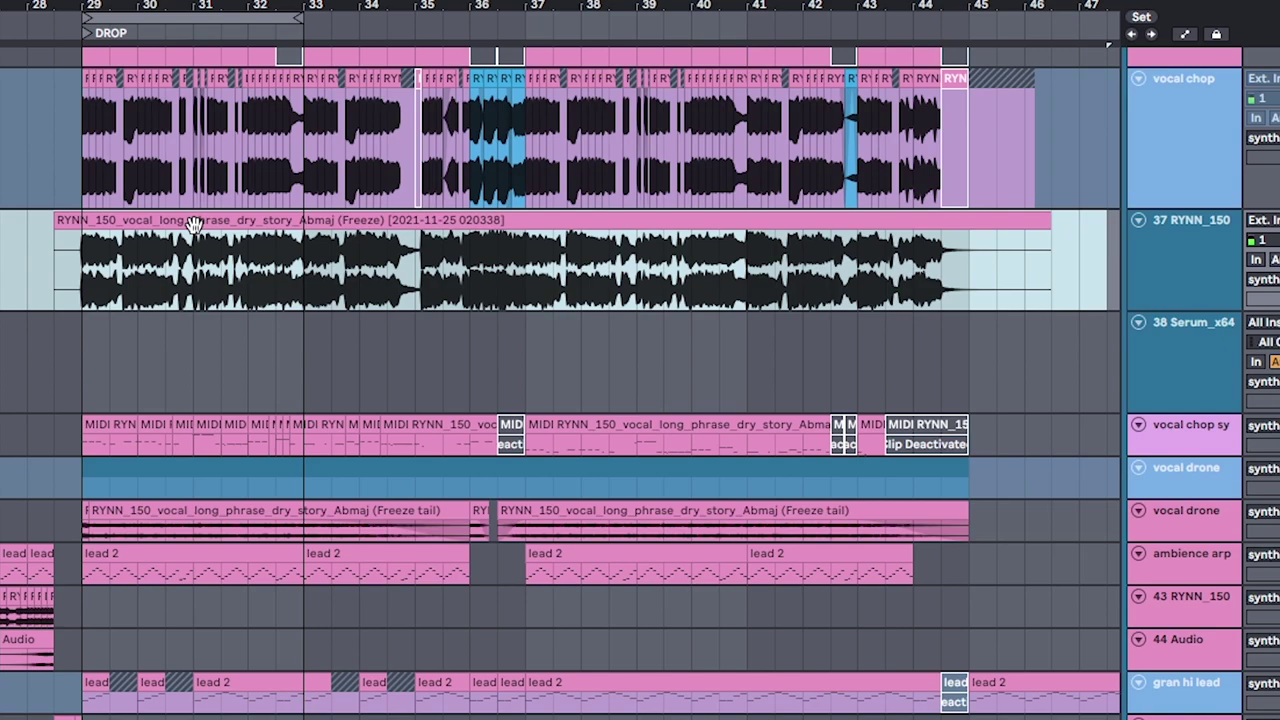
left_click_drag(194, 222, 196, 360)
key("ctrl+shift+m")
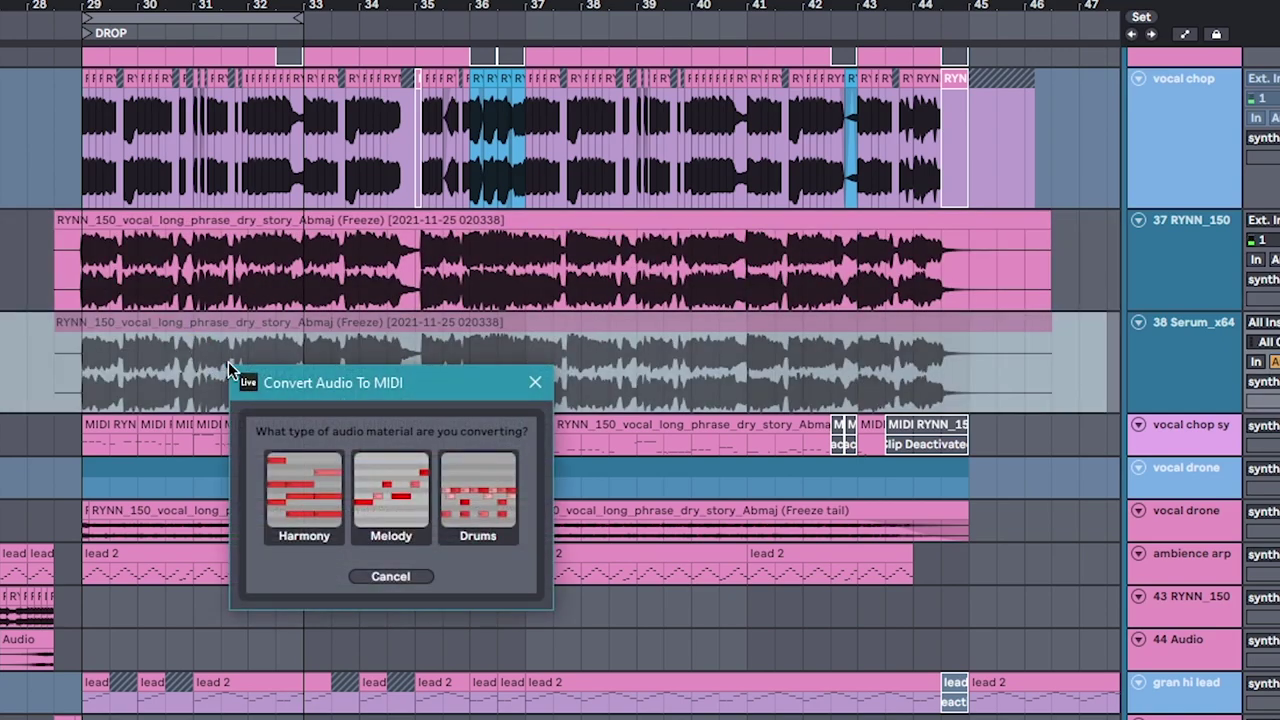
left_click(391, 498)
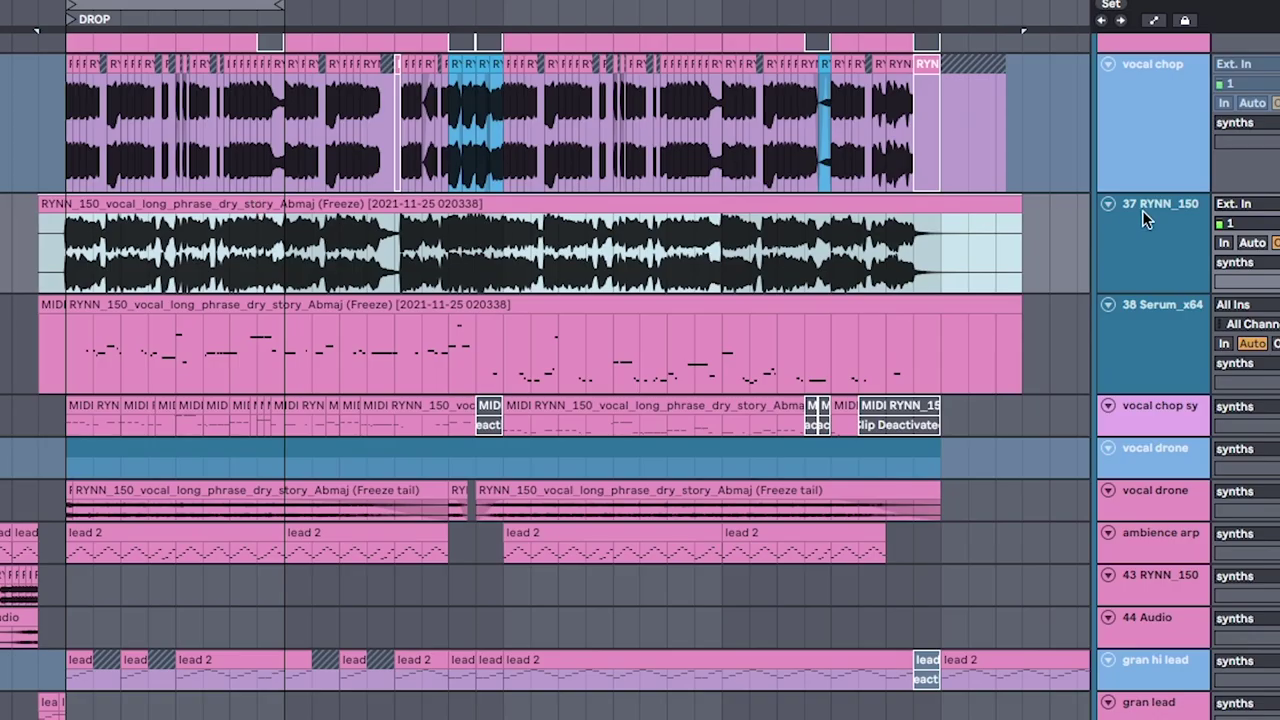
Delete the temporary 37 RYNN_150 track, then check the vocal chop sy MIDI notes and its Serum patch
left_click(1172, 220)
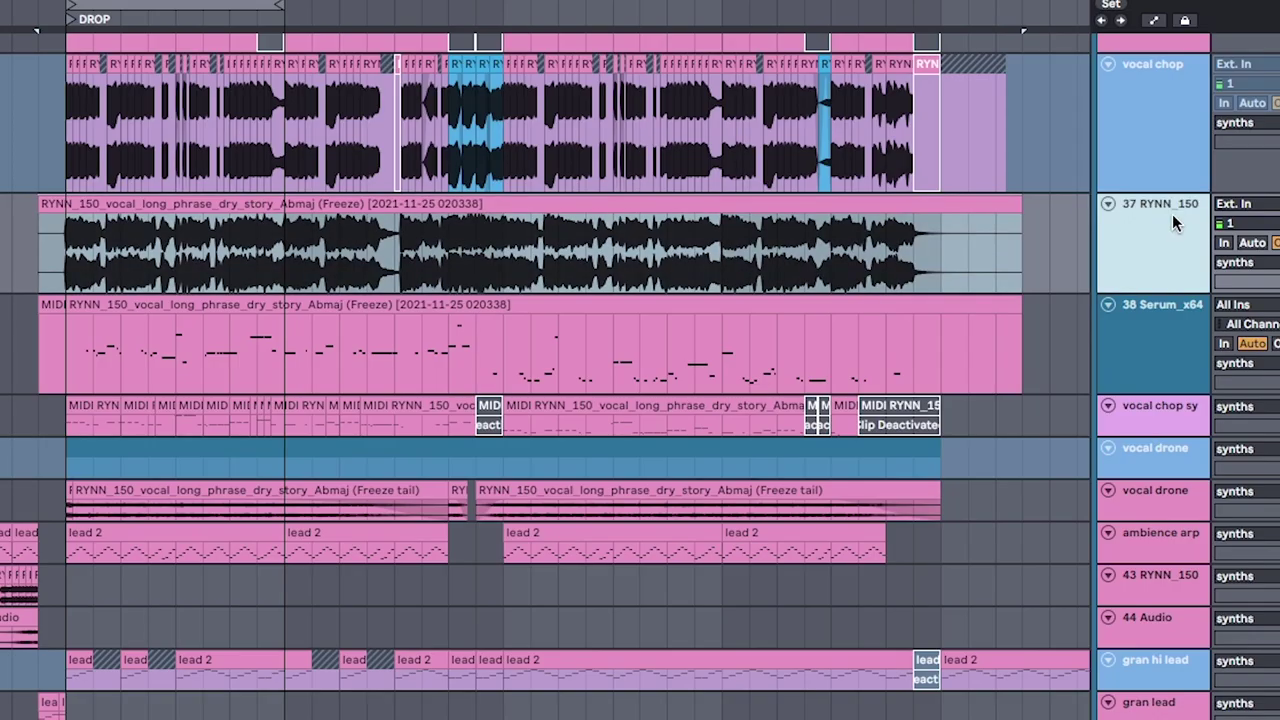
key("Delete")
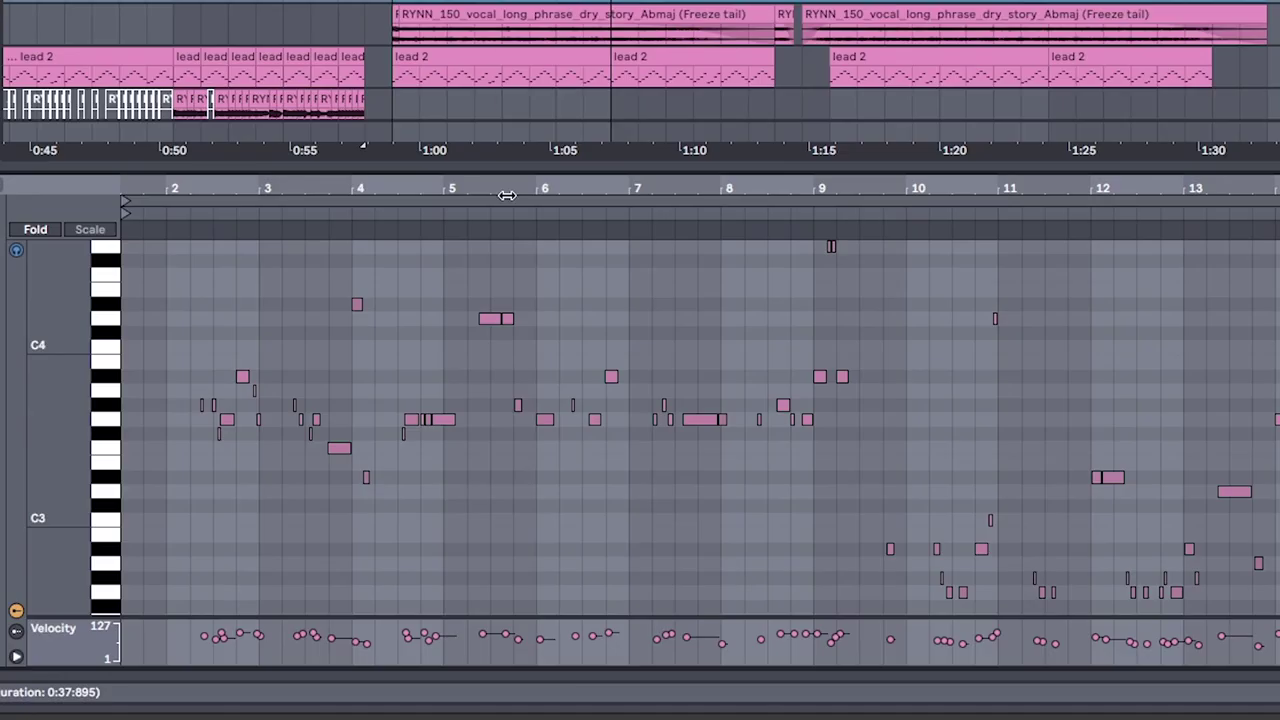
left_click(1265, 0)
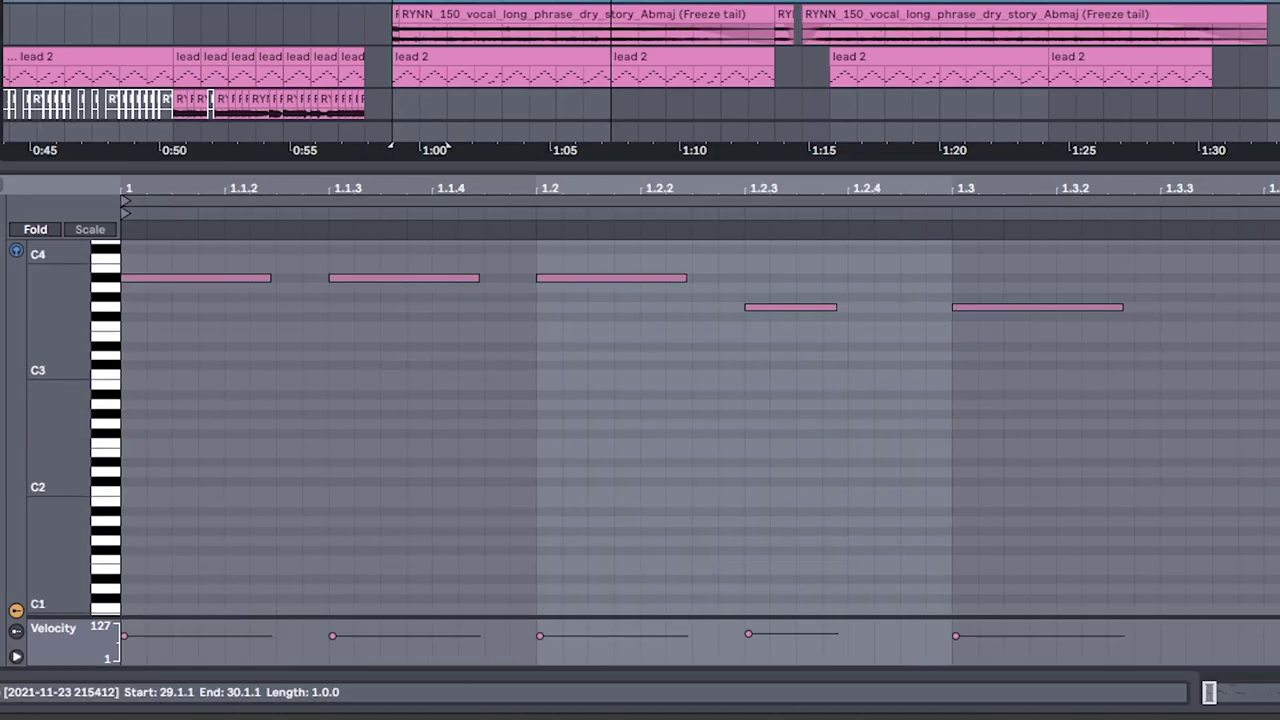
scroll(740, 350, "up", 3)
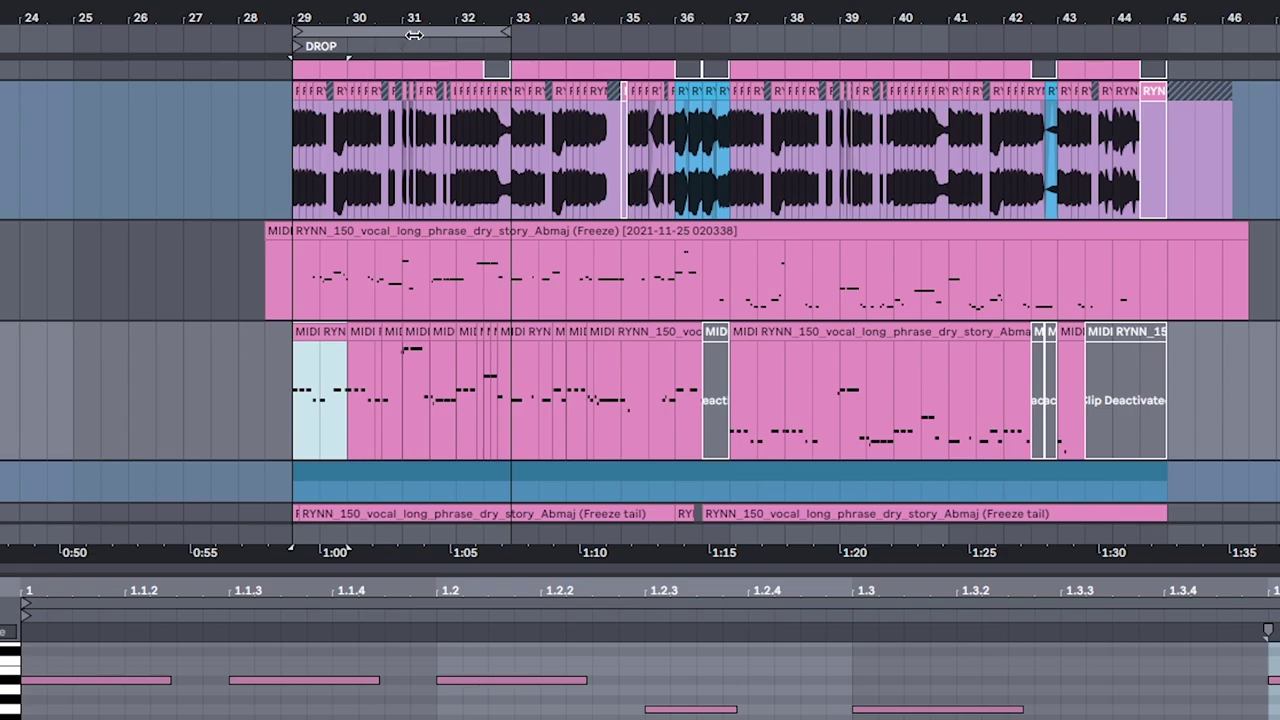
left_click_drag(420, 30, 456, 141)
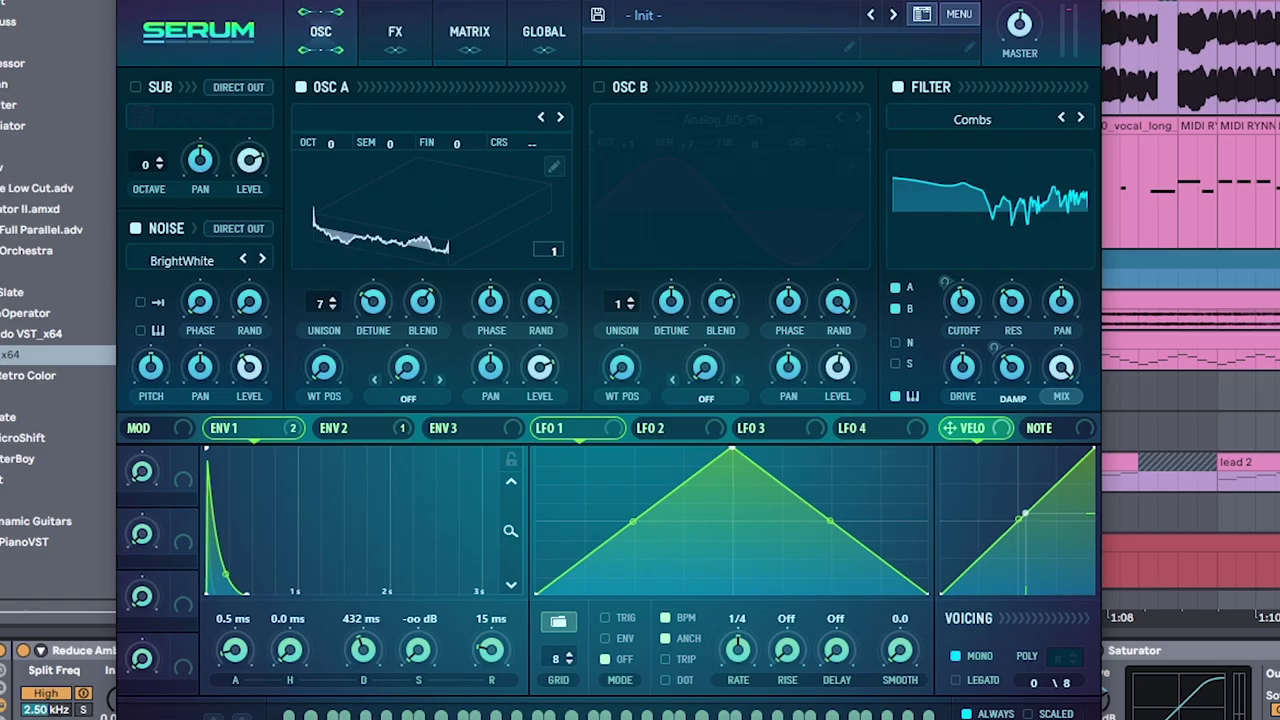
left_click(1095, 8)
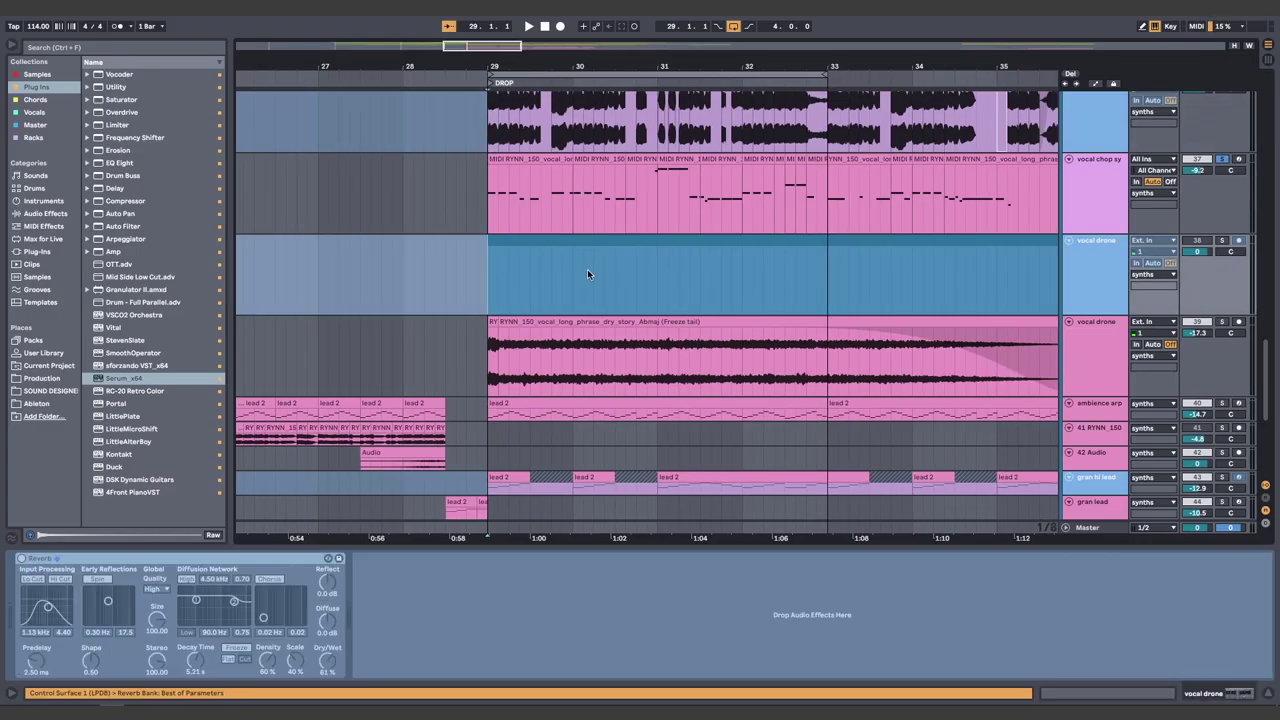
Extend the vocal drone's Freeze tail clip rightward, then play from just before the bar-36 drum fills
left_click(1090, 275)
scroll(699, 286, "down", 1)
scroll(699, 286, "right", 1)
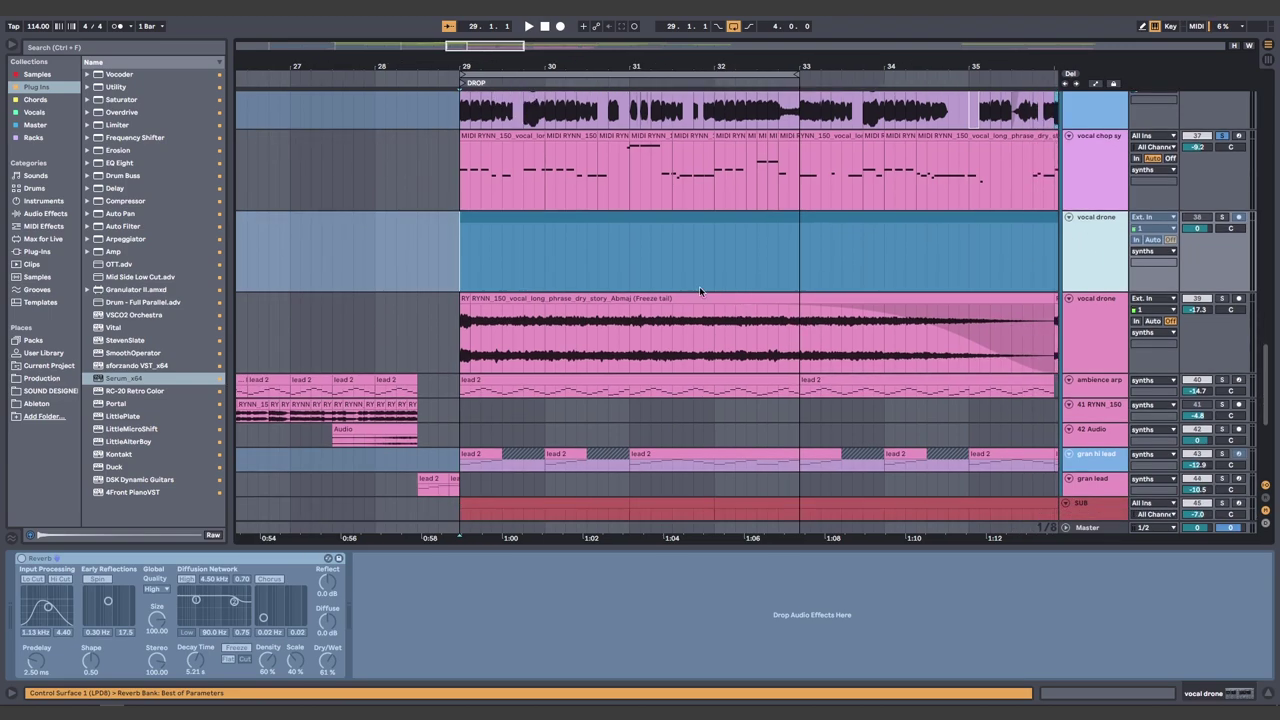
scroll(733, 284, "down", 1)
scroll(733, 284, "right", 1)
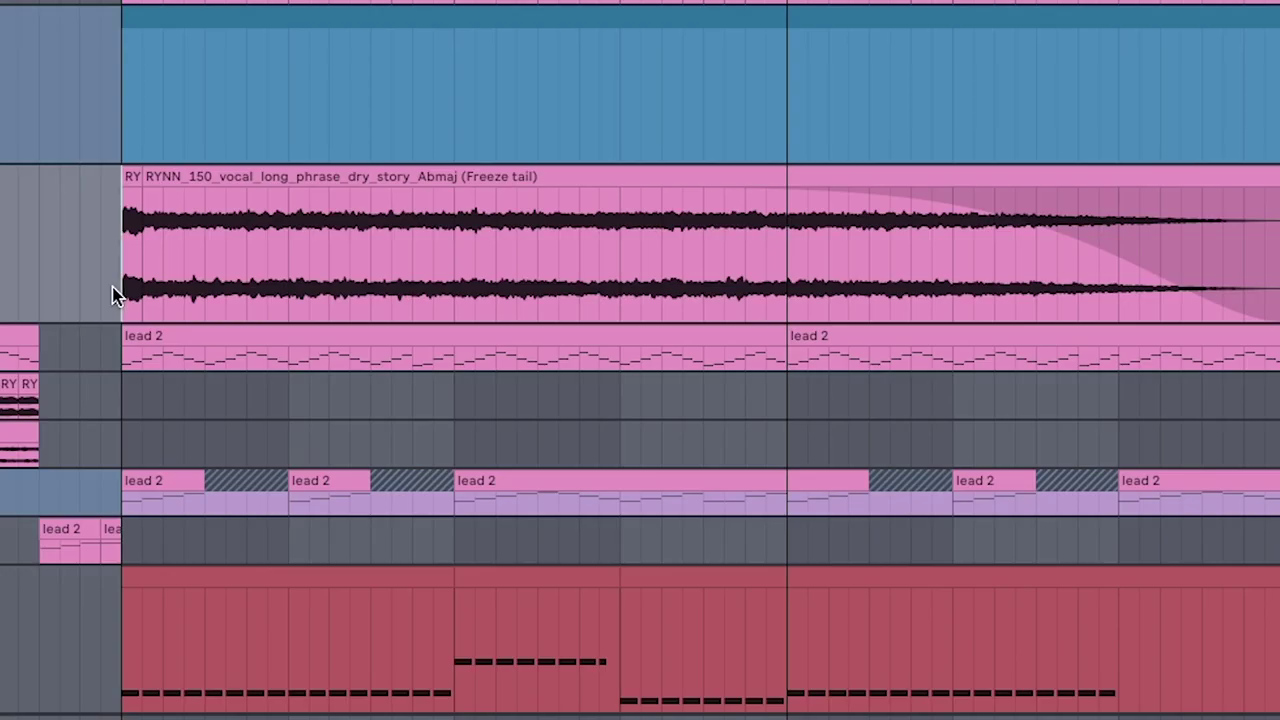
left_click_drag(362, 300, 934, 298)
left_click_drag(1237, 293, 1279, 290)
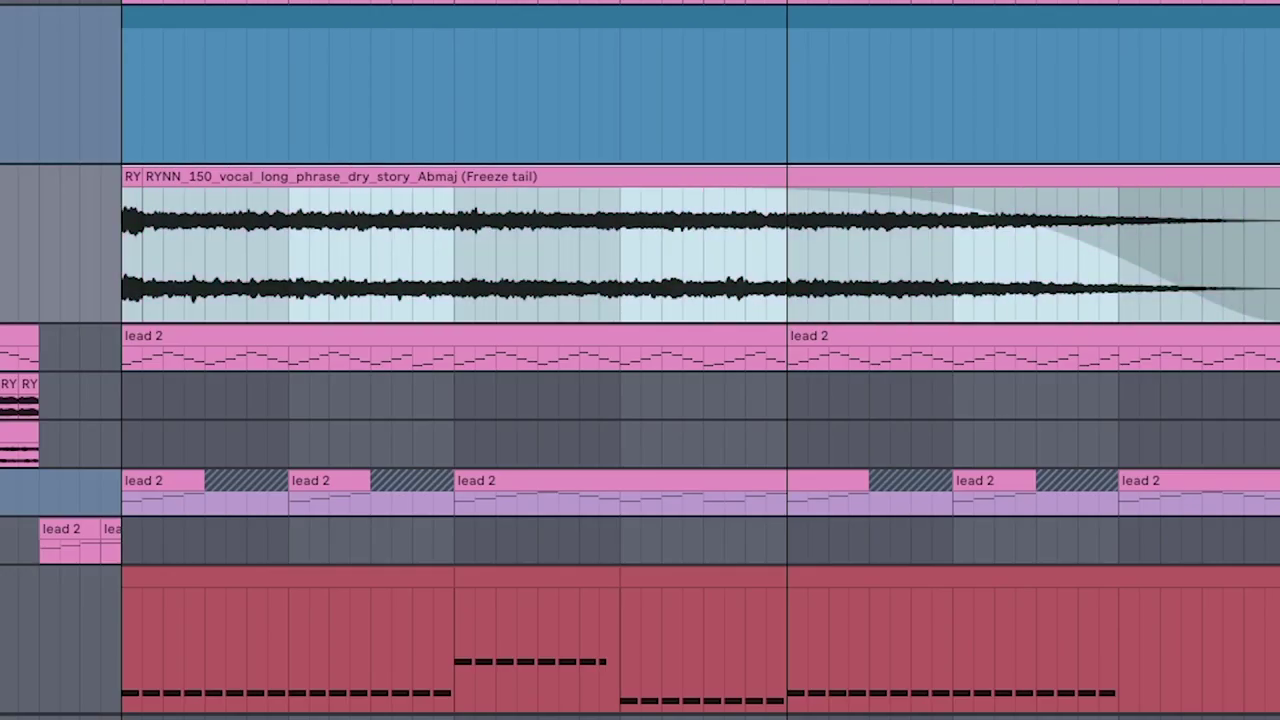
key("space")
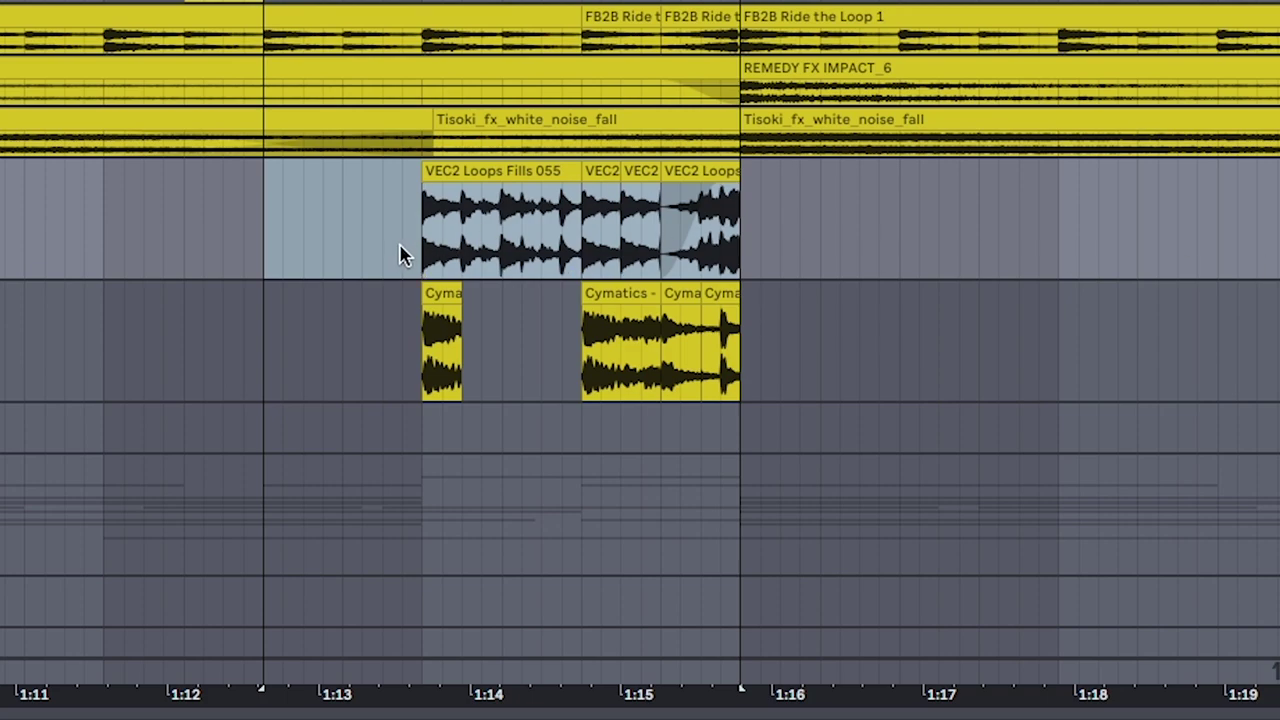
left_click(414, 252)
key("space")
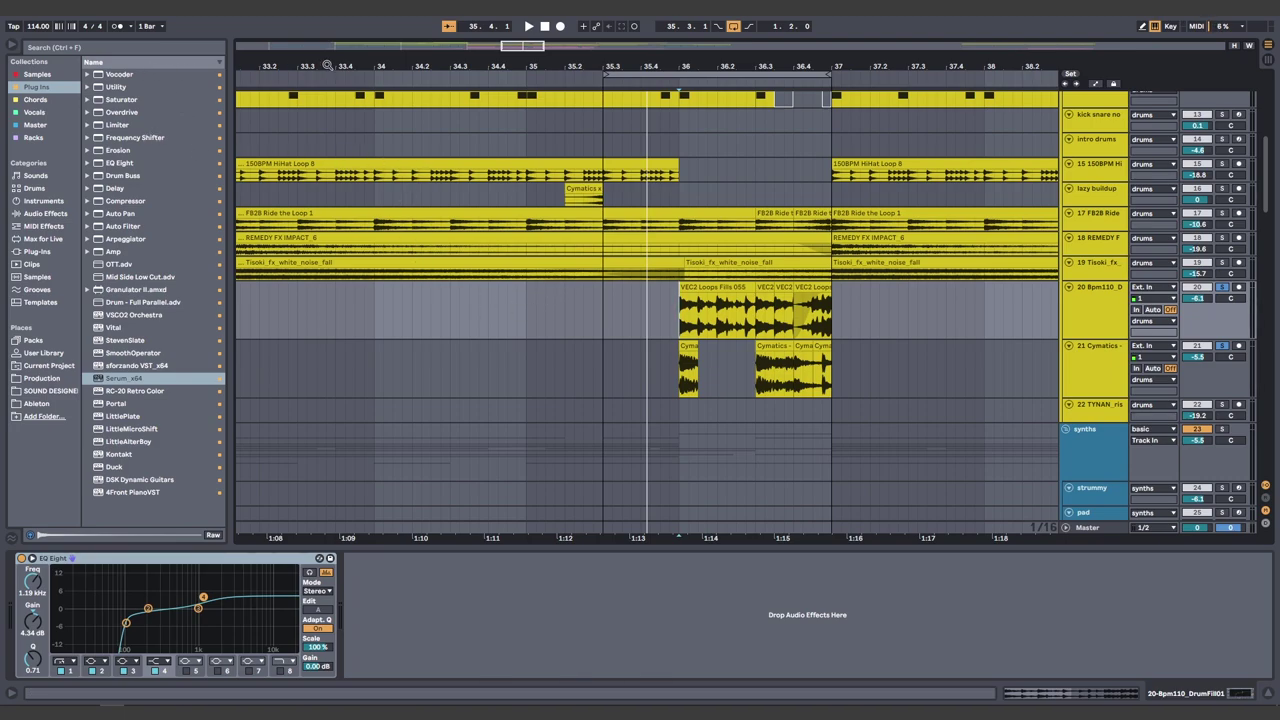
Zoom the arrangement out to show bars 1–109
left_click_drag(326, 65, 324, 155)
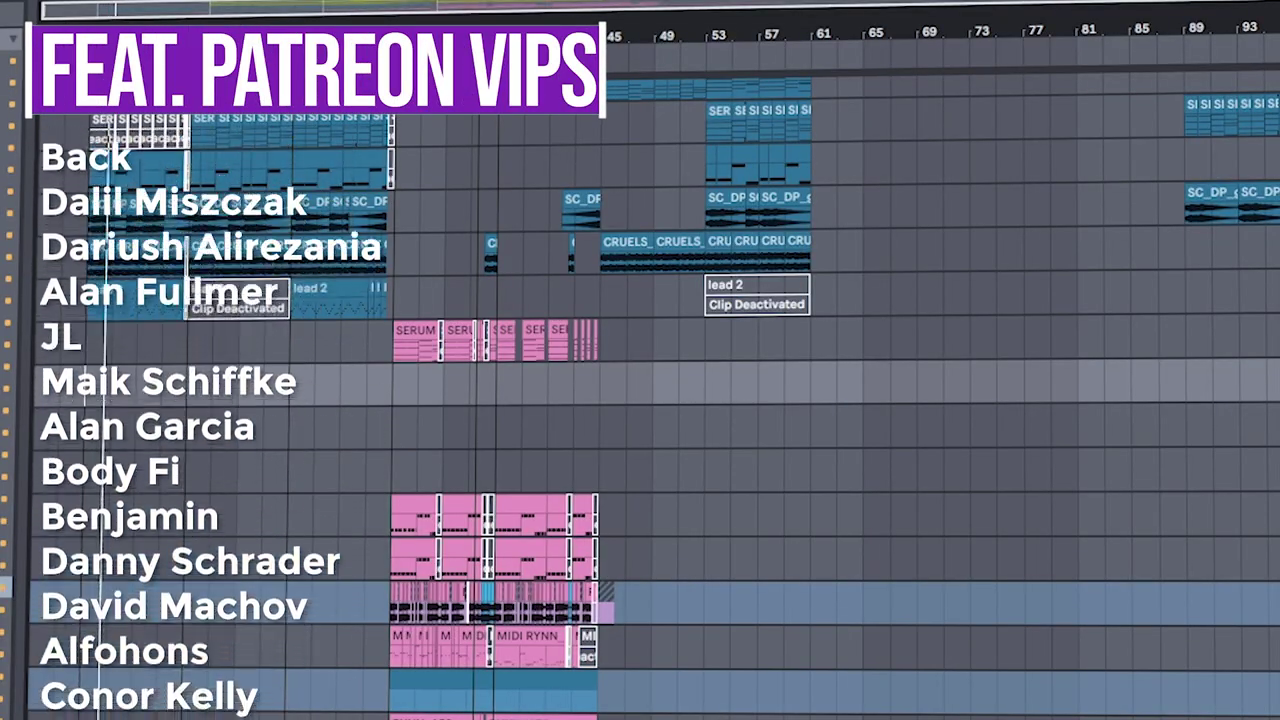
Zoom in on bars 3–15, around the START and VERSE? locators
left_click_drag(92, 120, 92, 170)
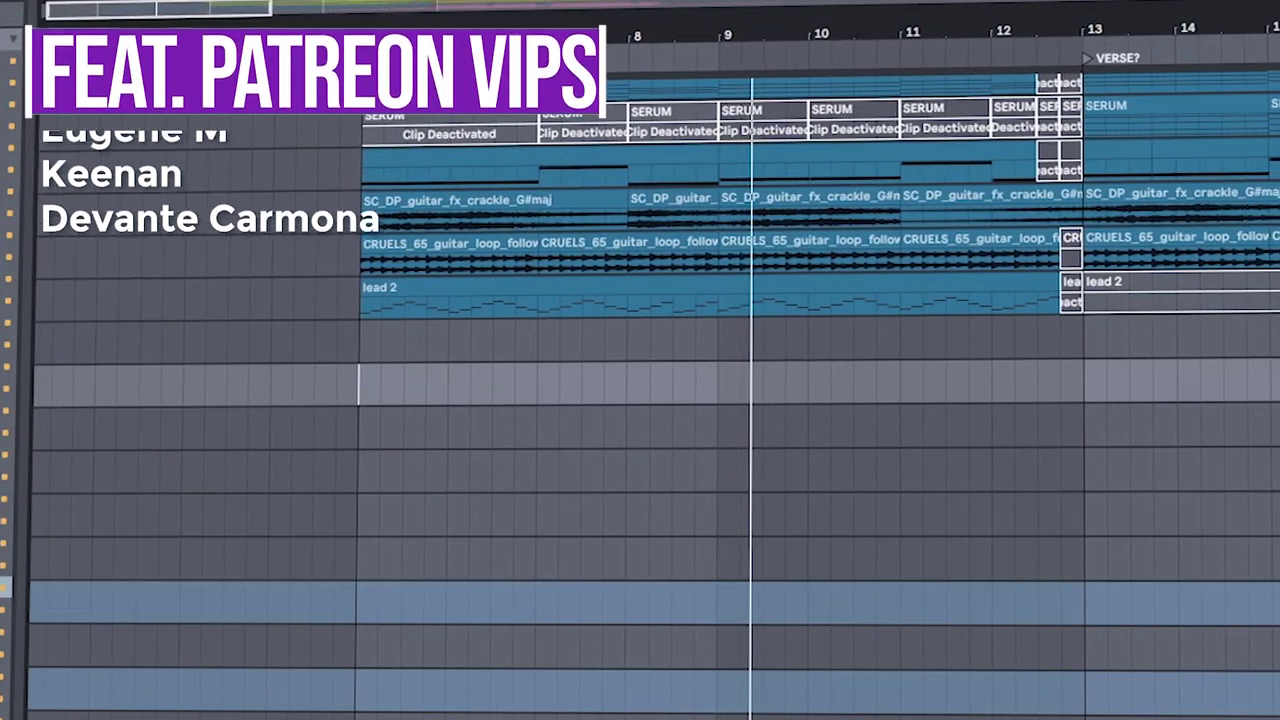
scroll(656, 400, "up", 2)
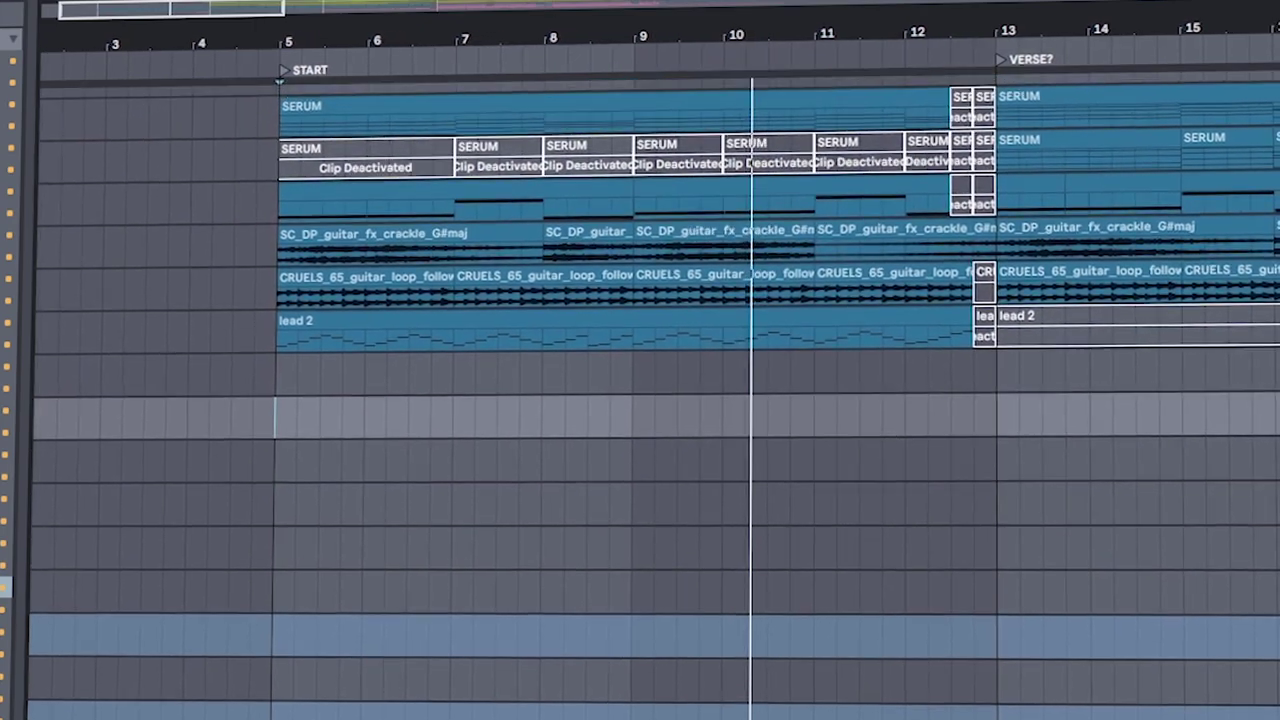